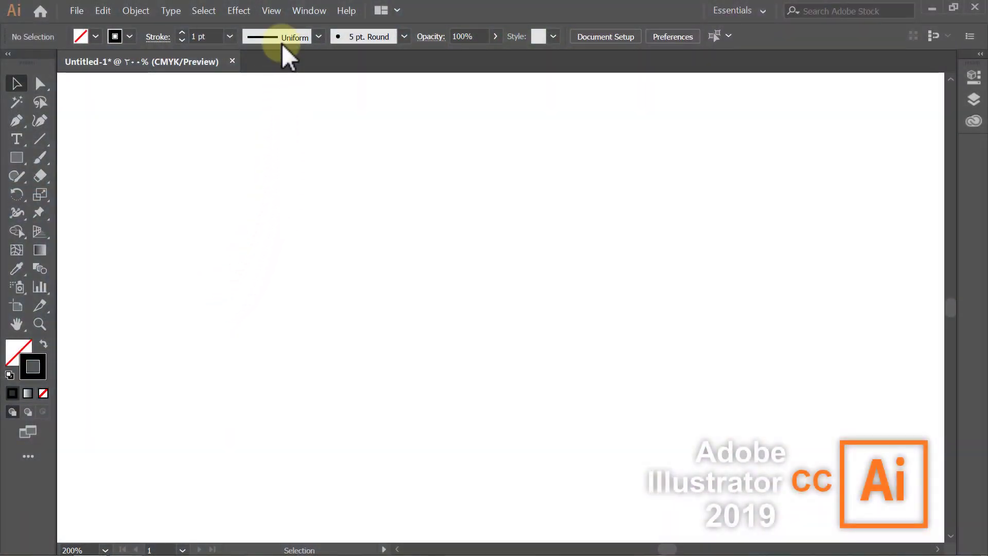
- Turn on Smart Guides, fit the artboard to the window, and set the stroke to none
{"action": "left_click", "coordinate": [273, 11]}
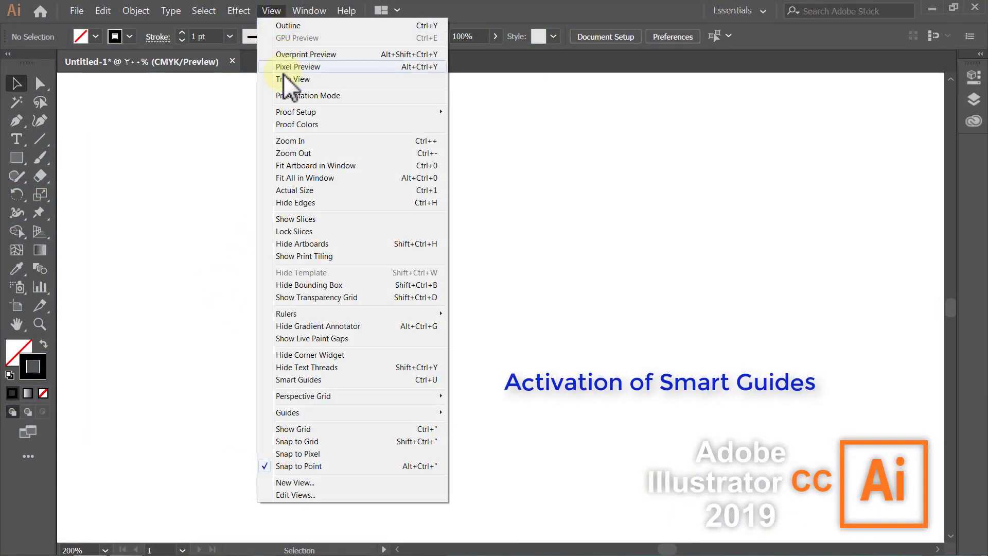
{"action": "left_click", "coordinate": [352, 381]}
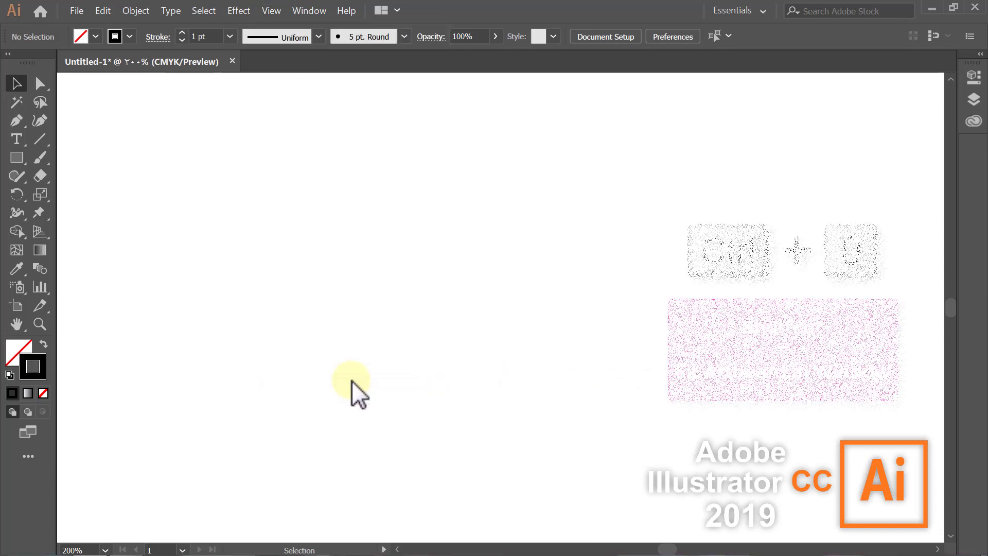
{"action": "key", "text": "ctrl+0"}
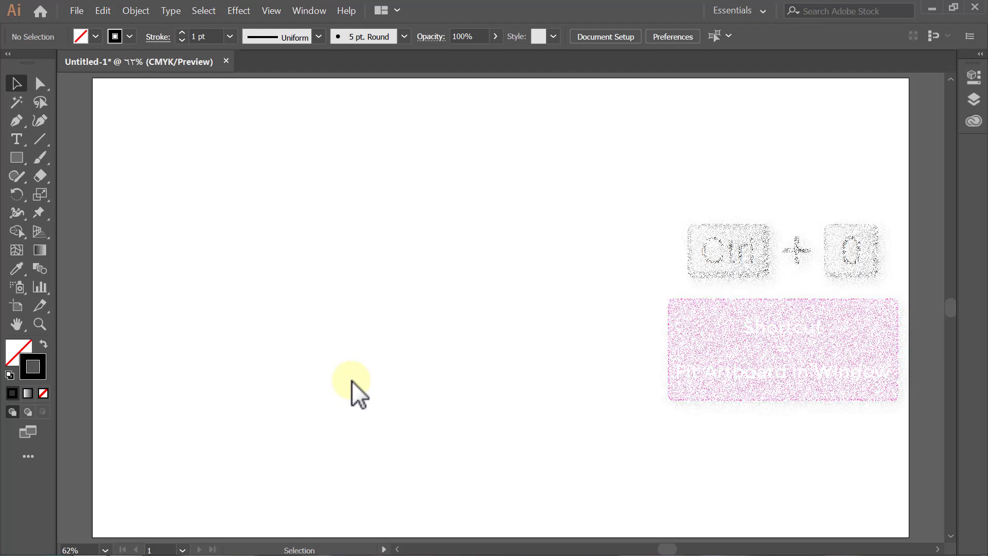
{"action": "left_click", "coordinate": [44, 393]}
- Set the fill colour to a brownish-grey swatch
{"action": "left_click", "coordinate": [15, 354]}
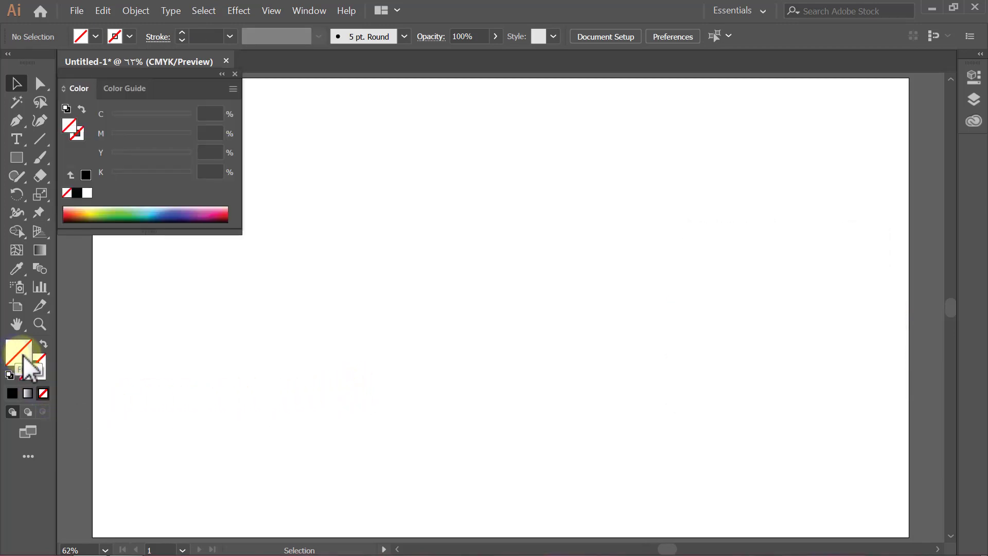
{"action": "left_click", "coordinate": [222, 75]}
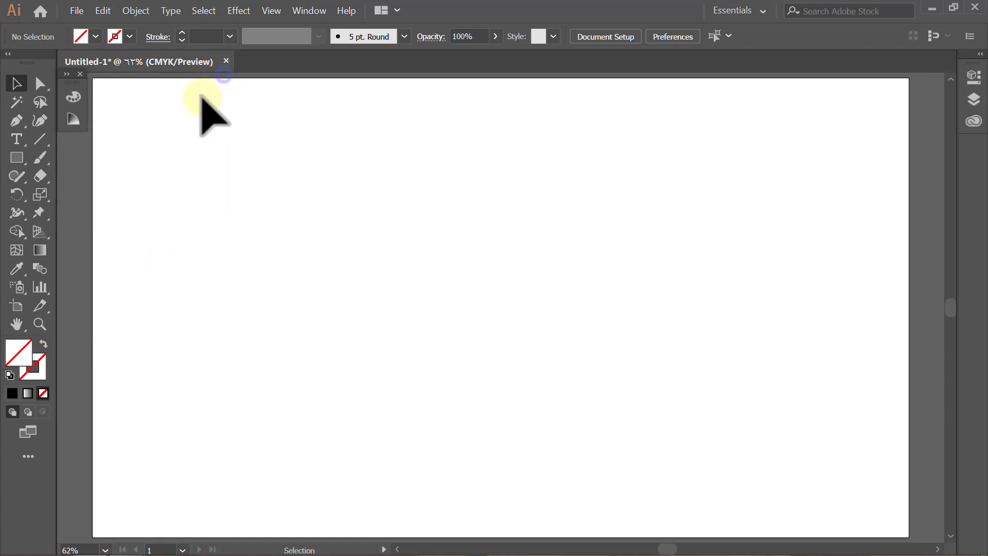
{"action": "left_click", "coordinate": [96, 37]}
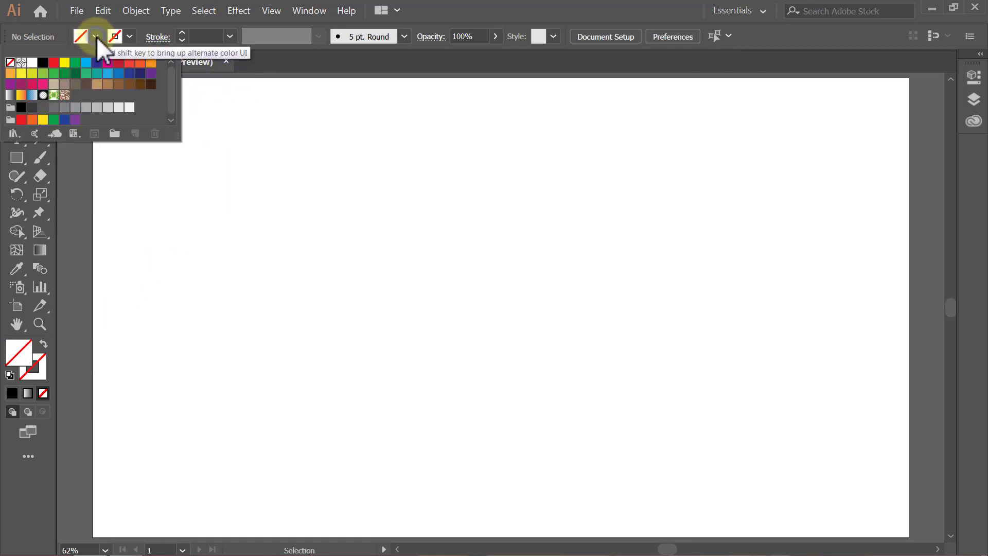
{"action": "left_click", "coordinate": [76, 84]}
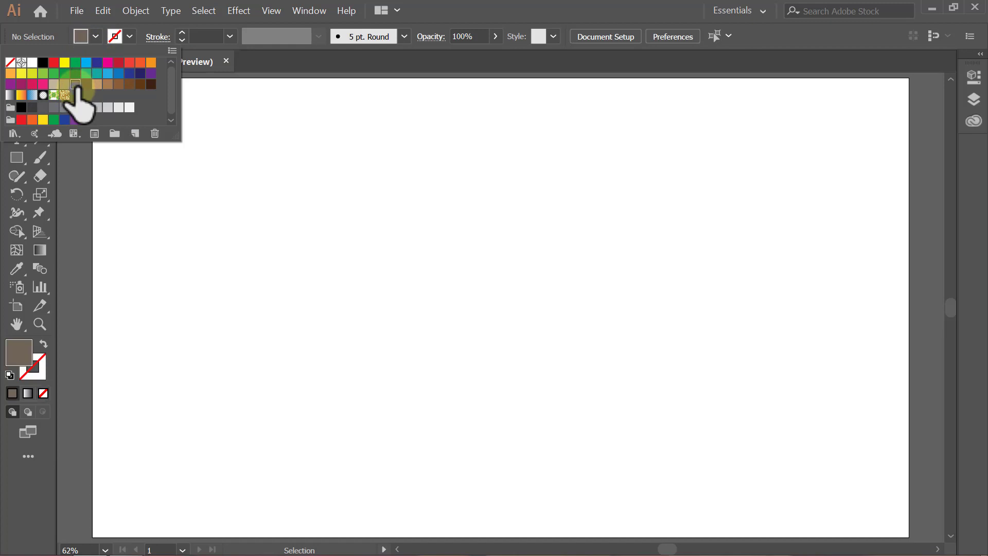
{"action": "left_click", "coordinate": [96, 37]}
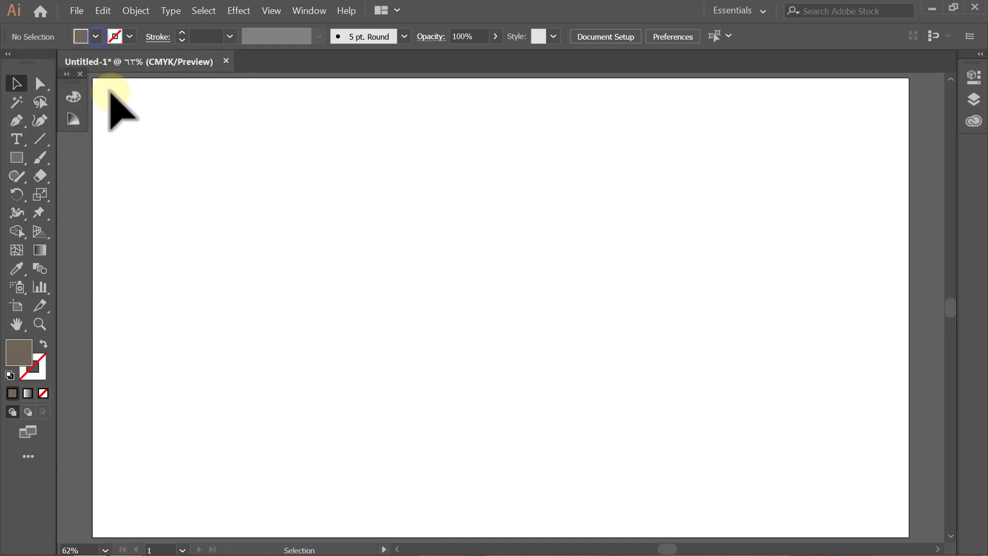
- Draw a 2560 × 1440 px rectangle with the Rectangle tool
{"action": "left_click", "coordinate": [18, 159]}
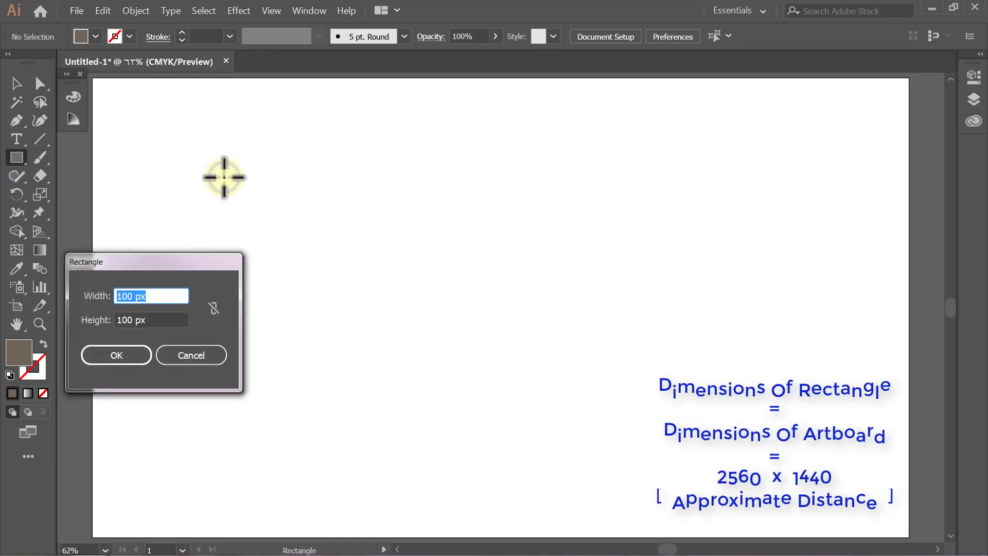
{"action": "type", "text": "25"}
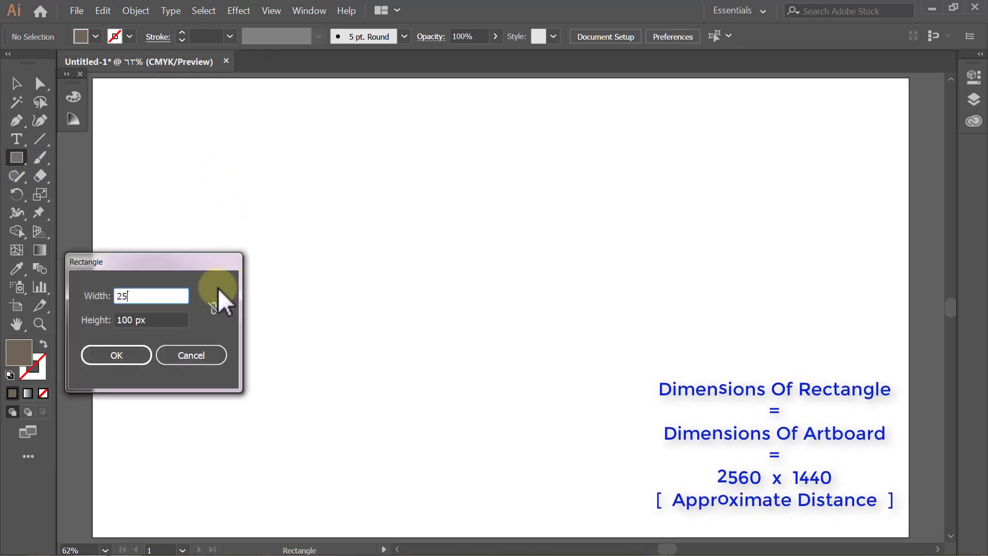
{"action": "type", "text": "60"}
{"action": "key", "text": "Tab"}
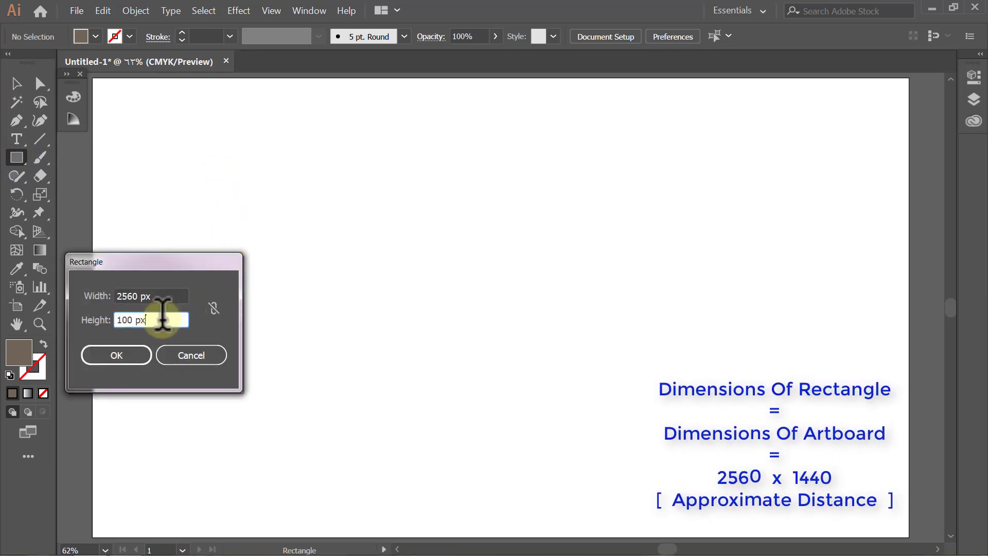
{"action": "type", "text": "144"}
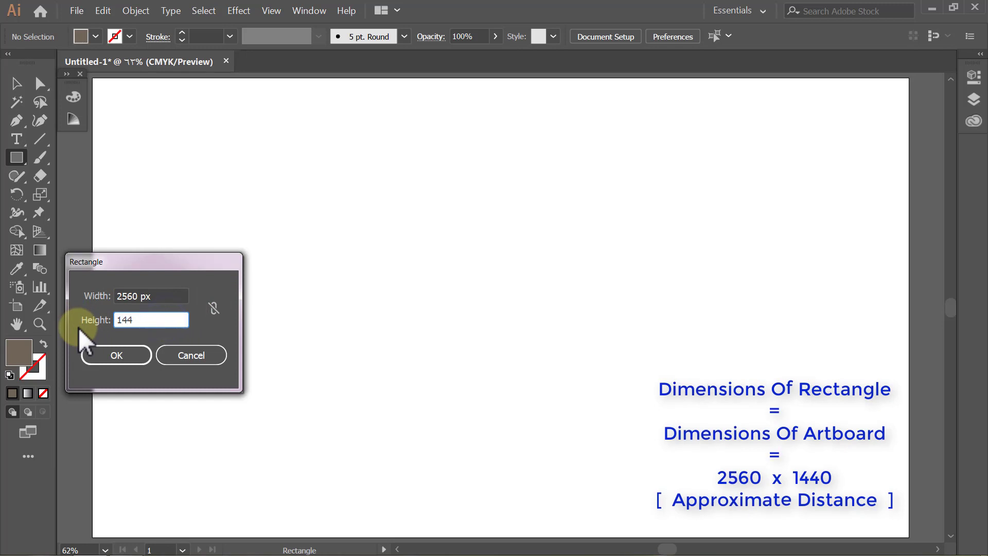
{"action": "type", "text": "0"}
{"action": "left_click", "coordinate": [101, 355]}
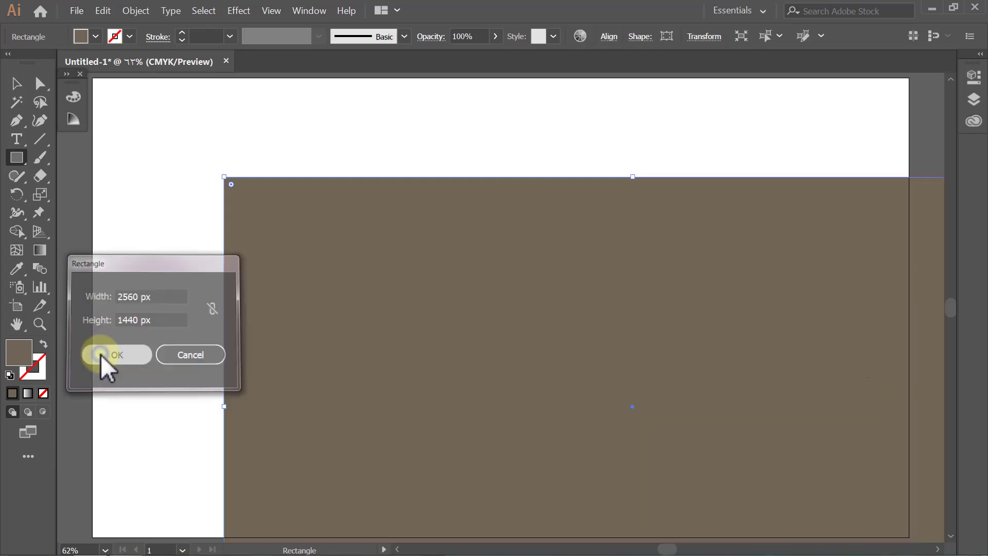
{"action": "key", "text": "v"}
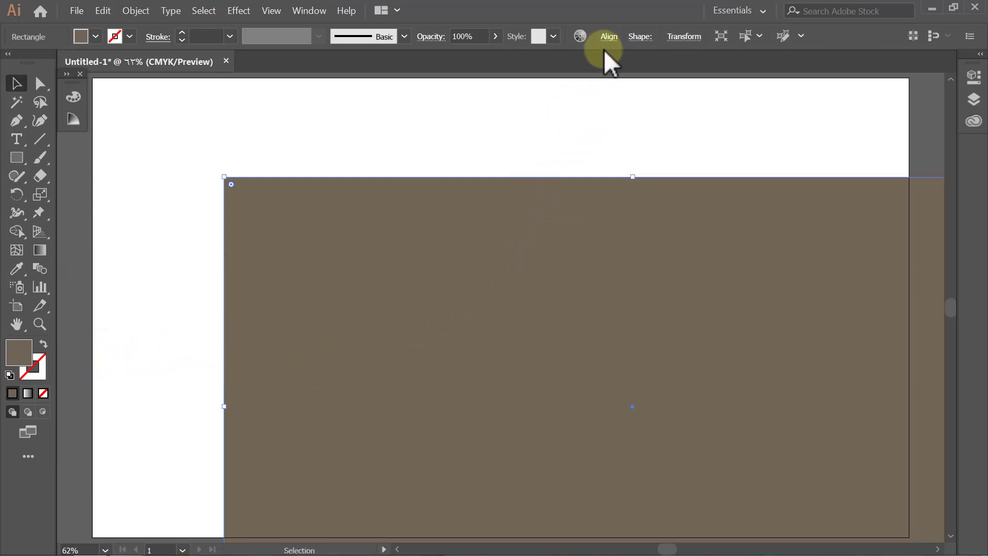
- Centre the rectangle horizontally and vertically relative to the artboard
{"action": "left_click", "coordinate": [608, 36]}
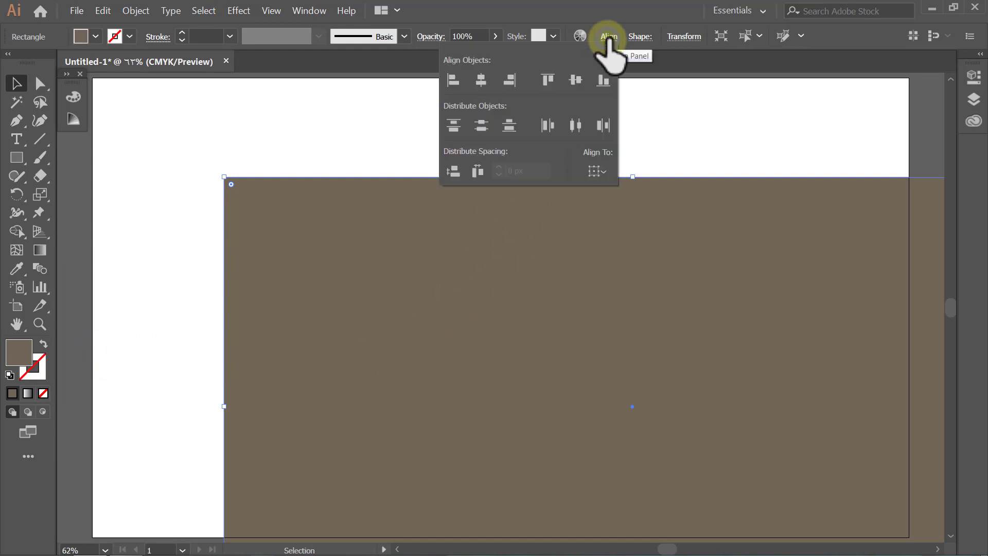
{"action": "left_click", "coordinate": [602, 166]}
{"action": "left_click", "coordinate": [610, 220]}
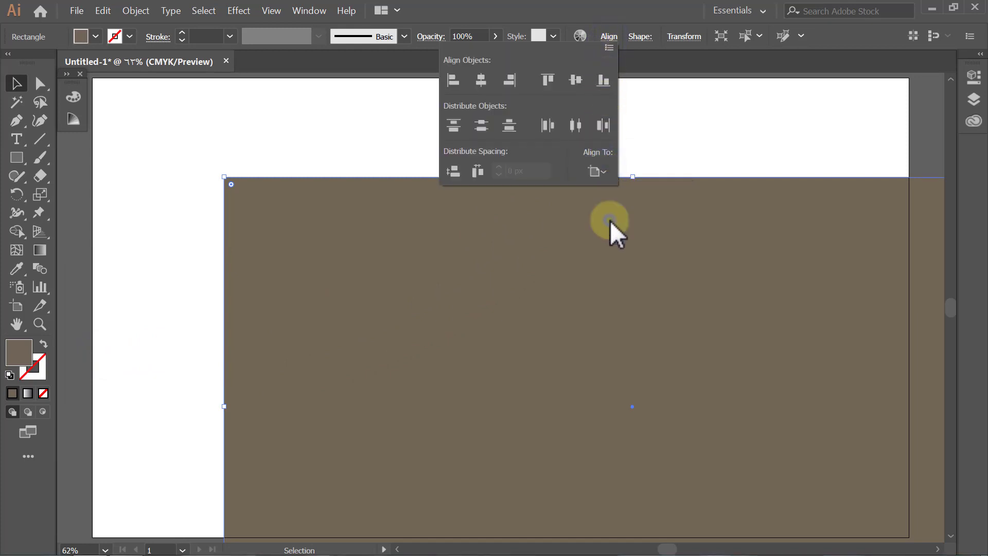
{"action": "left_click", "coordinate": [482, 83]}
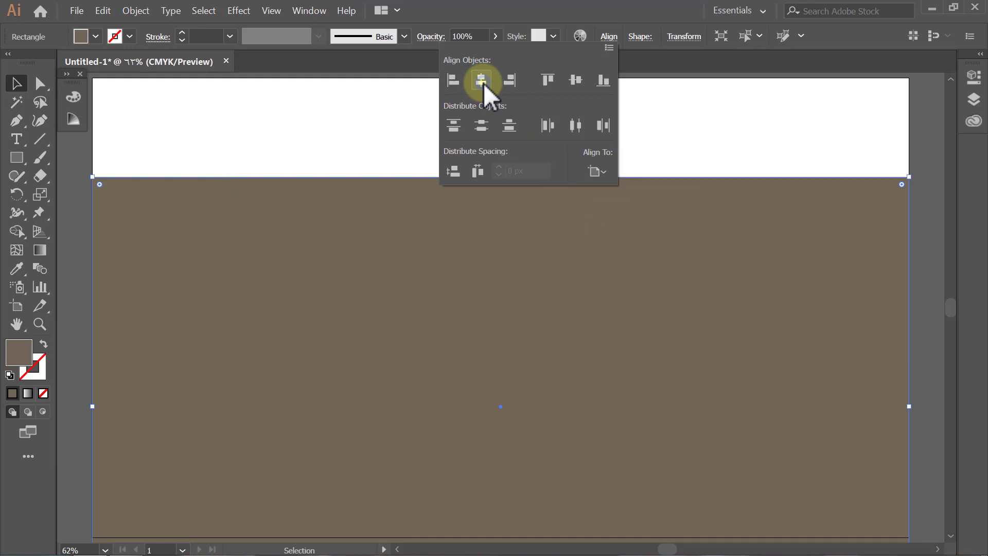
{"action": "left_click", "coordinate": [579, 78]}
{"action": "left_click", "coordinate": [607, 40]}
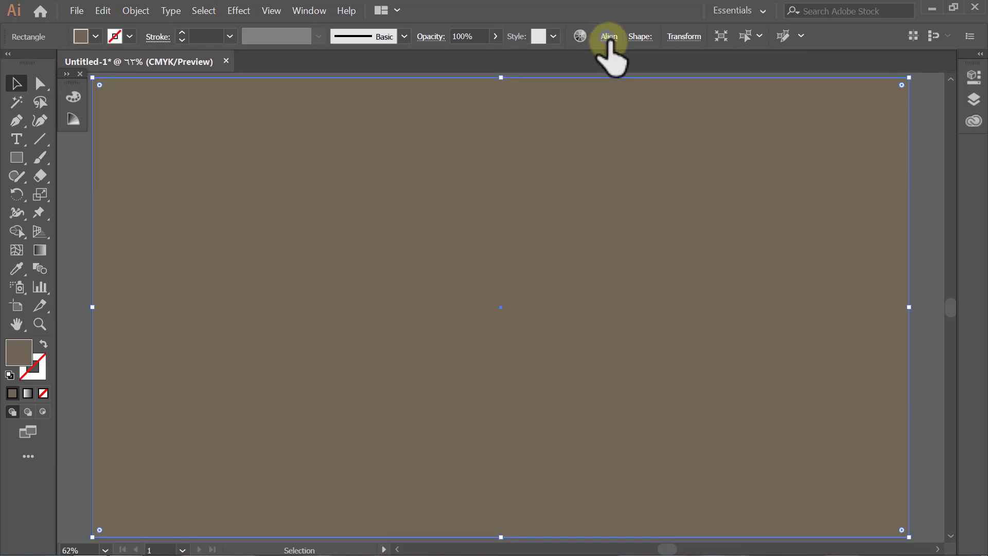
- Lock the background rectangle in place and zoom in
{"action": "left_click", "coordinate": [138, 14]}
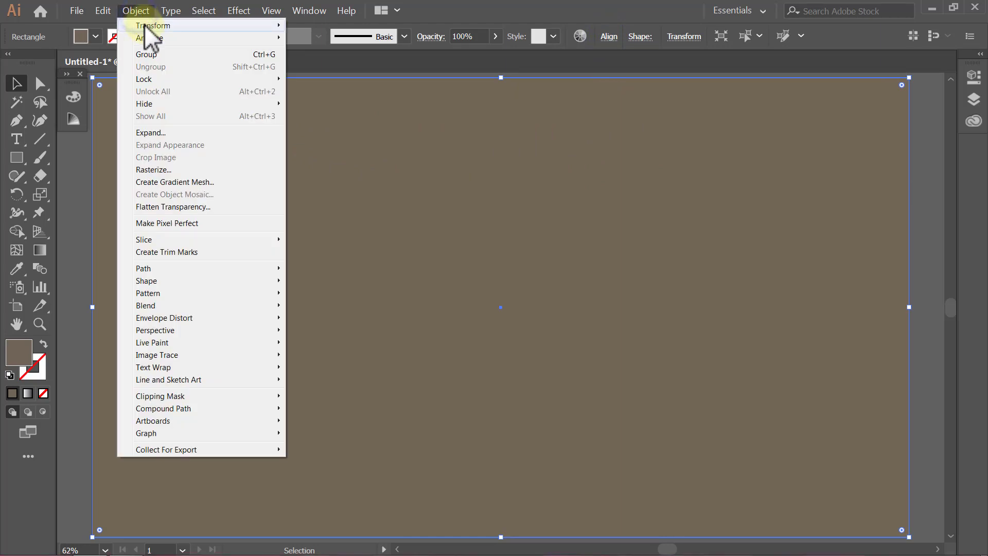
{"action": "mouse_move", "coordinate": [143, 79]}
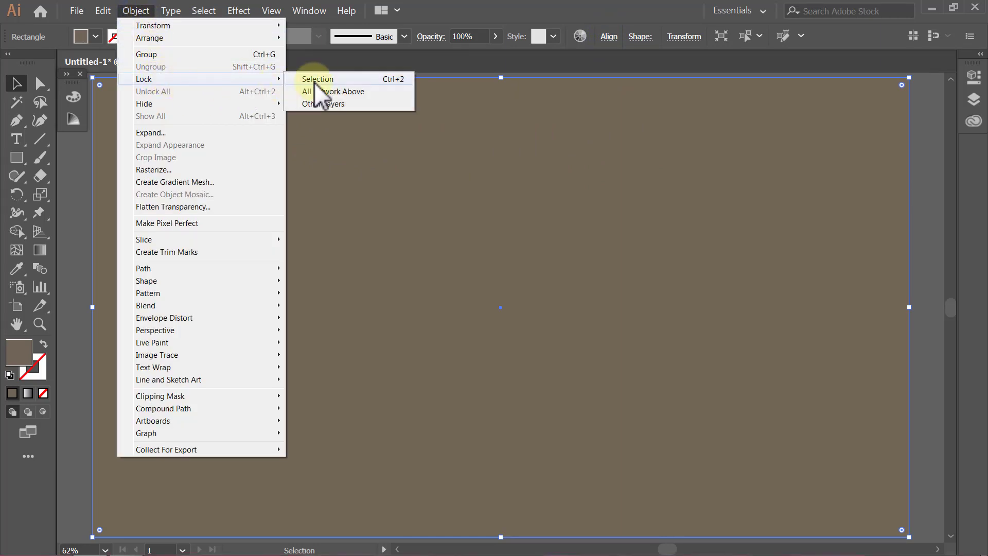
{"action": "left_click", "coordinate": [314, 82]}
{"action": "key", "text": "ctrl+plus"}
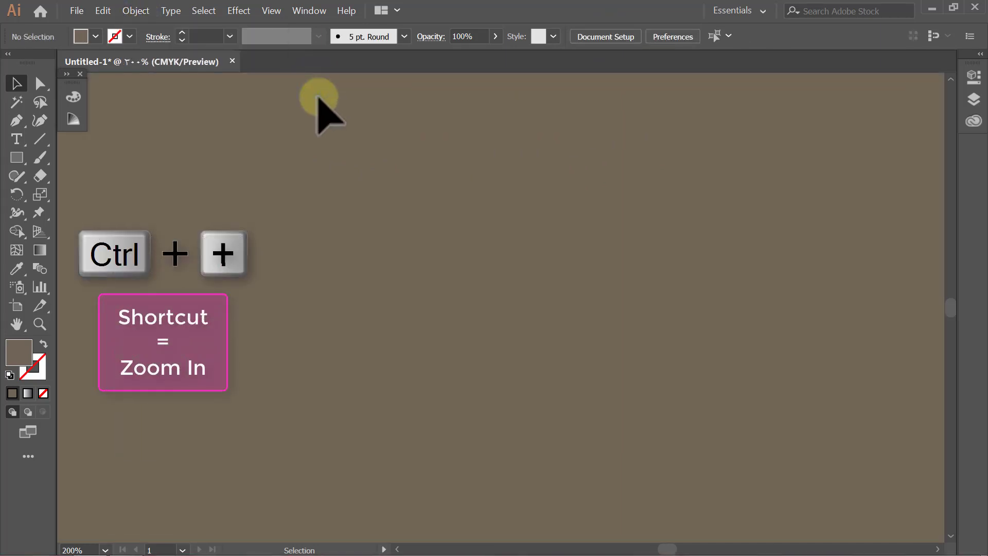
- Set the fill to none and the stroke to blue at 2 pt
{"action": "left_click", "coordinate": [96, 36]}
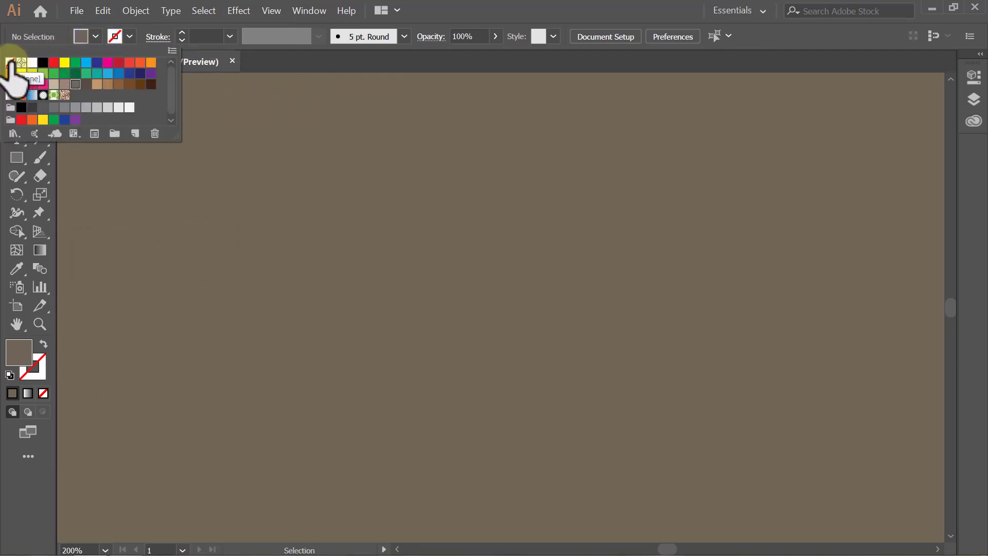
{"action": "left_click", "coordinate": [10, 62]}
{"action": "left_click", "coordinate": [94, 37]}
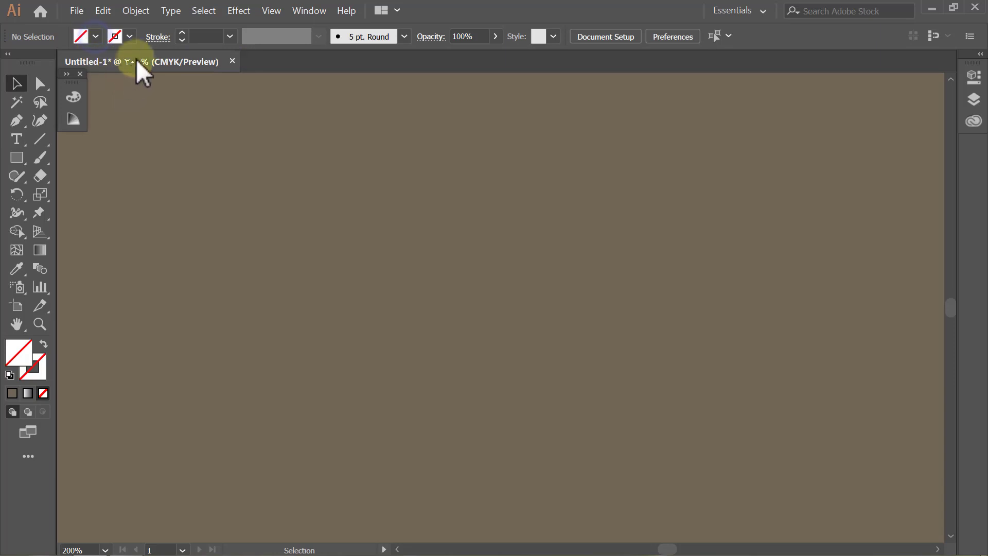
{"action": "left_click", "coordinate": [130, 36]}
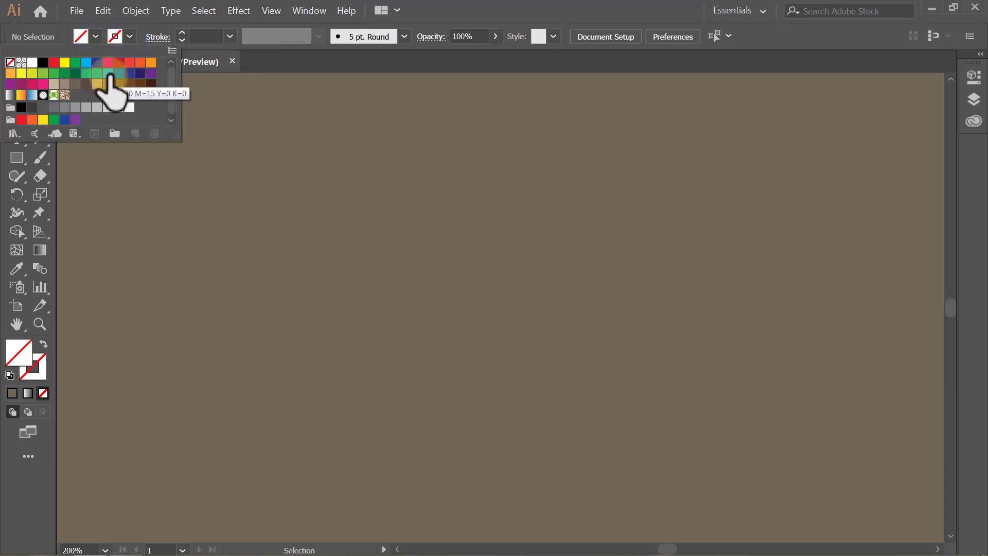
{"action": "left_click", "coordinate": [108, 73]}
{"action": "left_click", "coordinate": [130, 36]}
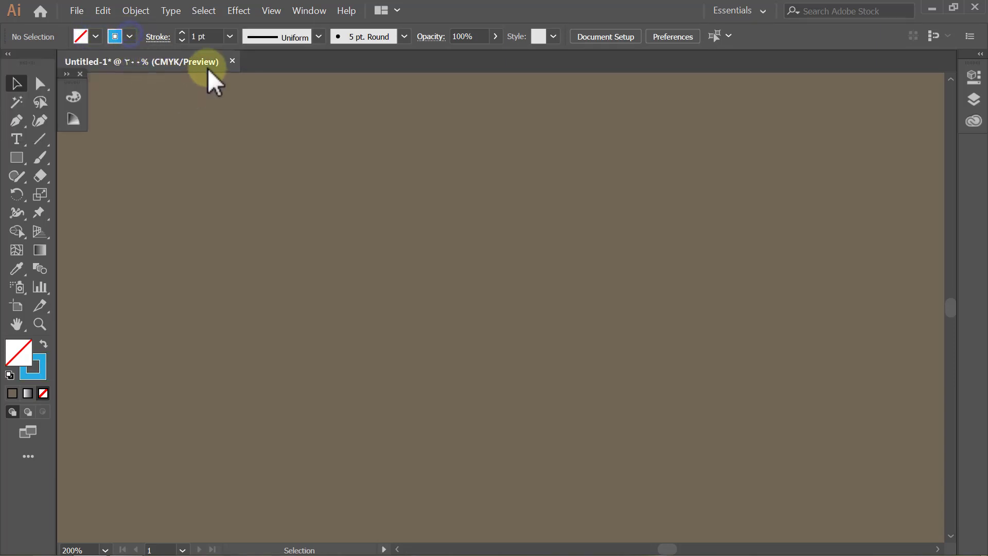
{"action": "left_click", "coordinate": [230, 36]}
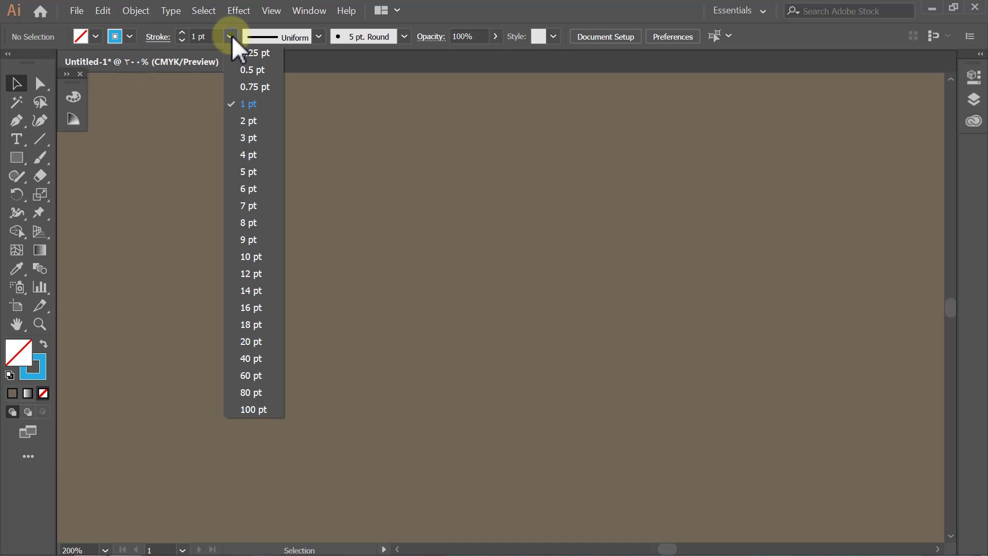
{"action": "left_click", "coordinate": [247, 119]}
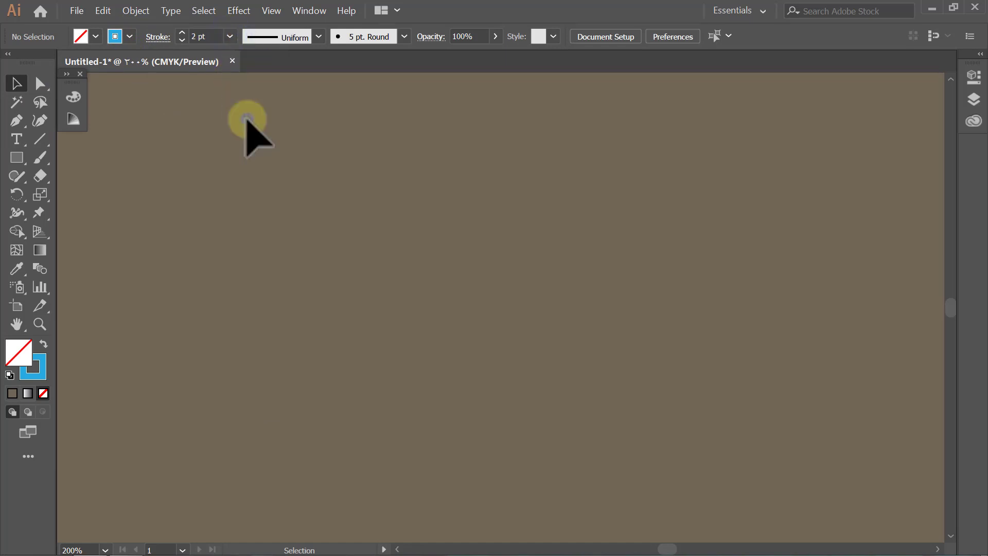
- Draw a horizontal line leftward from the centre of the background
{"action": "left_click", "coordinate": [41, 140]}
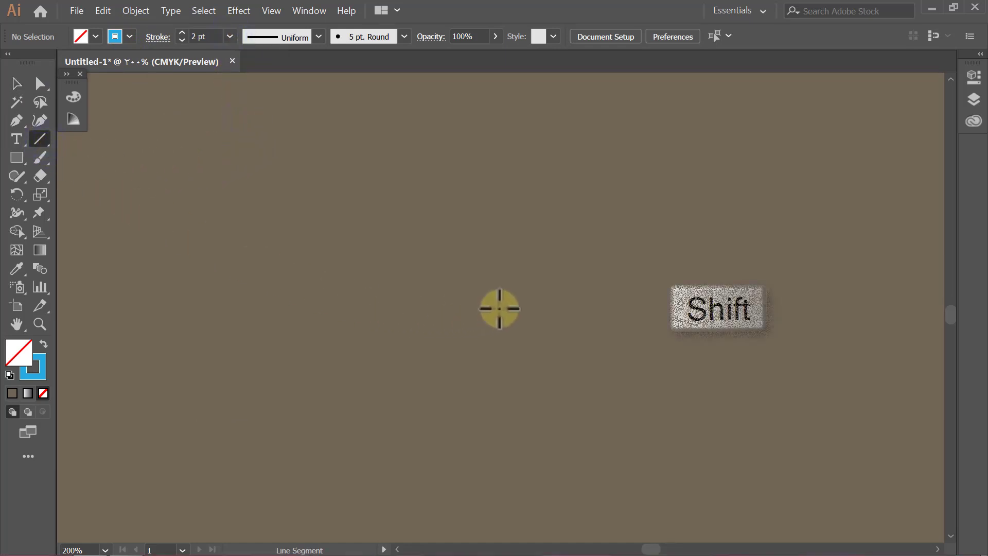
{"action": "left_click_drag", "start_coordinate": [500, 308], "coordinate": [228, 306]}
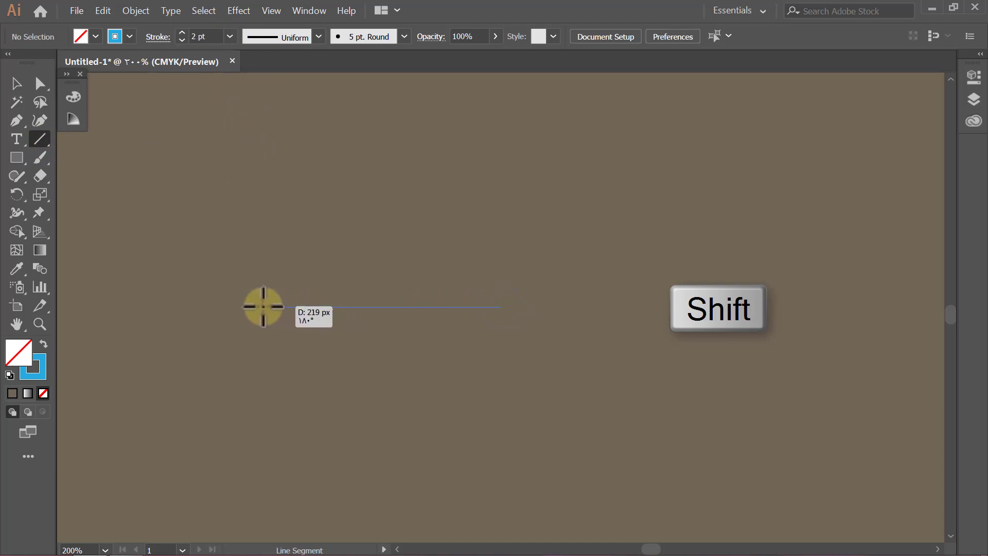
{"action": "key", "text": "v"}
{"action": "left_click", "coordinate": [253, 342]}
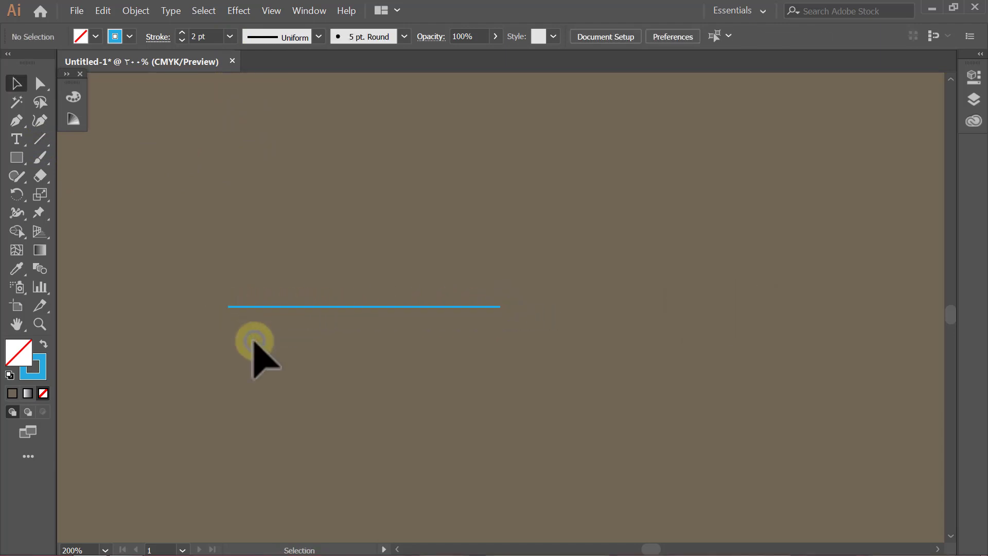
- Set the stroke colour to white
{"action": "left_click", "coordinate": [129, 36]}
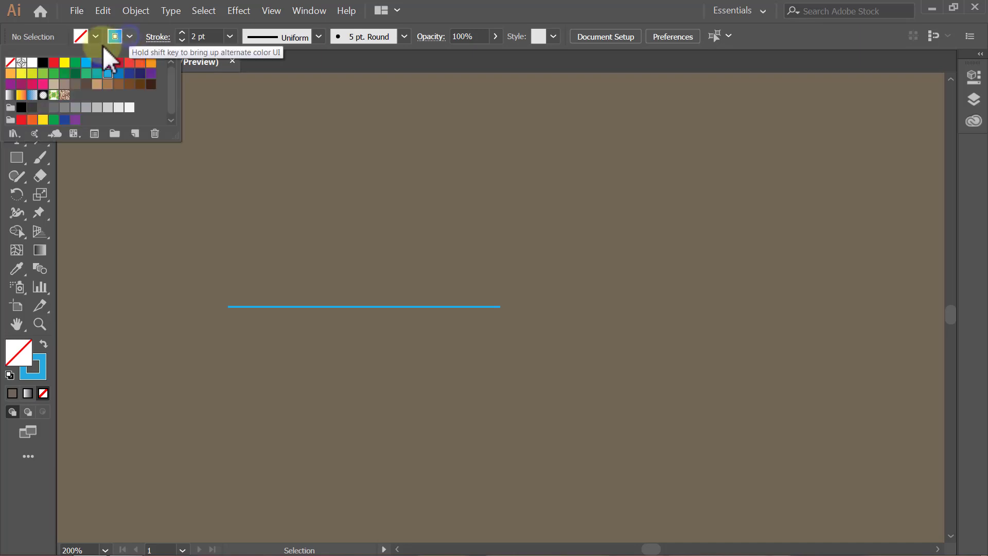
{"action": "left_click", "coordinate": [34, 62]}
{"action": "left_click", "coordinate": [129, 37]}
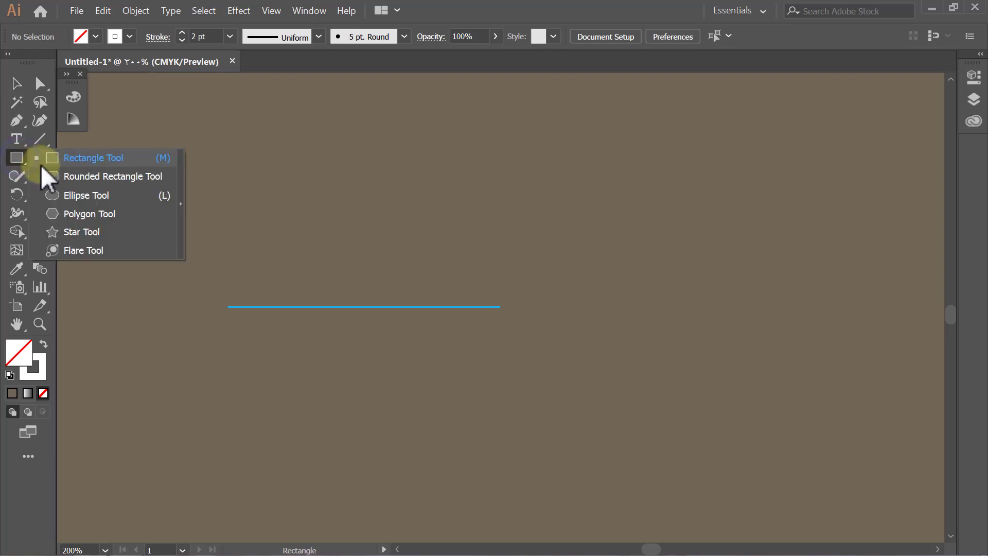
- Draw a 300 × 300 px circle centred on the blue line's right end
{"action": "left_click_drag", "start_coordinate": [20, 157], "coordinate": [67, 196]}
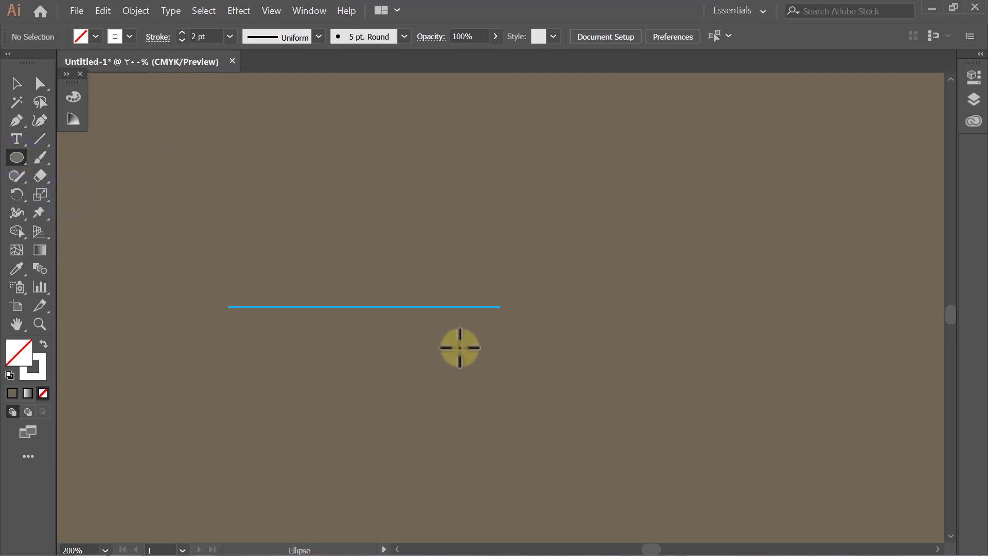
{"action": "key", "text": "alt"}
{"action": "left_click", "coordinate": [500, 307], "text": "alt"}
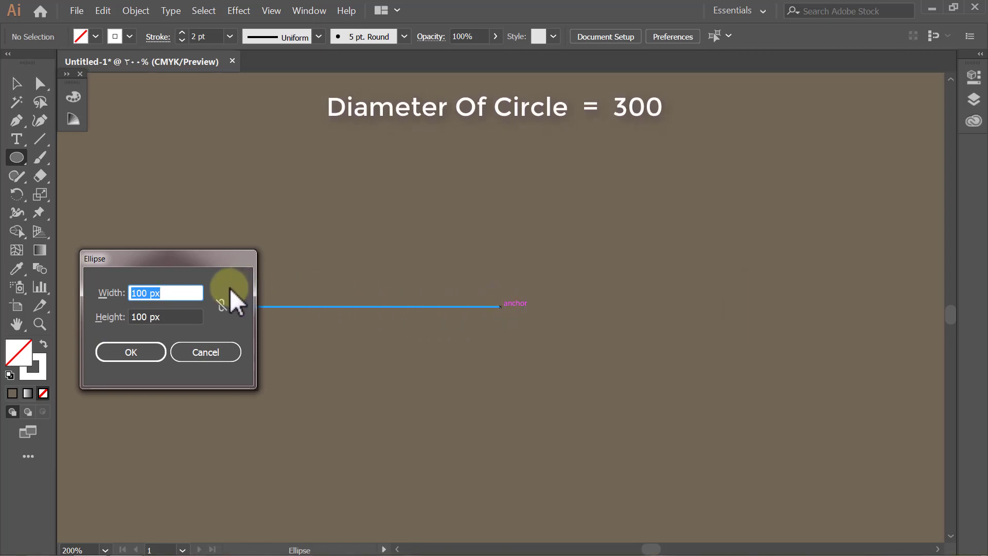
{"action": "type", "text": "300"}
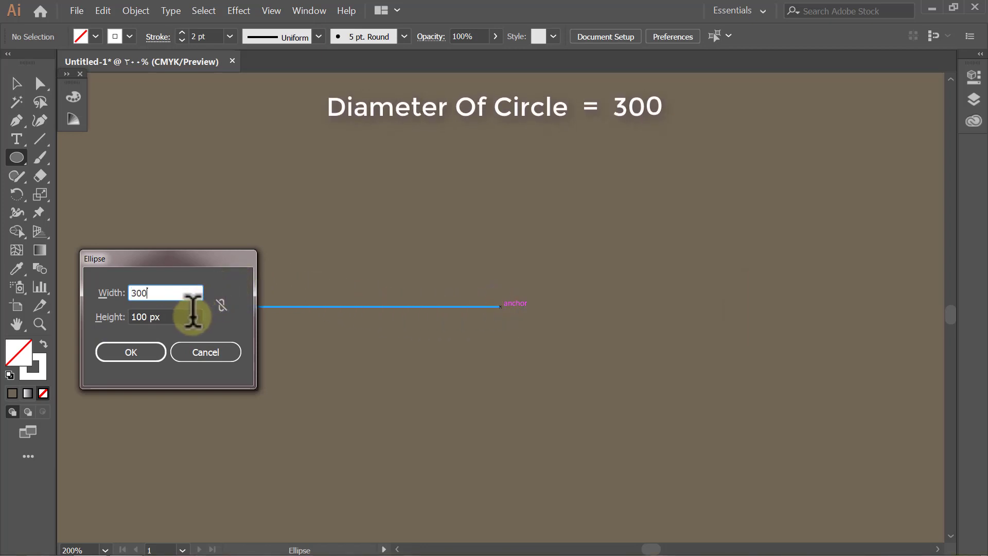
{"action": "left_click", "coordinate": [188, 316]}
{"action": "type", "text": "300"}
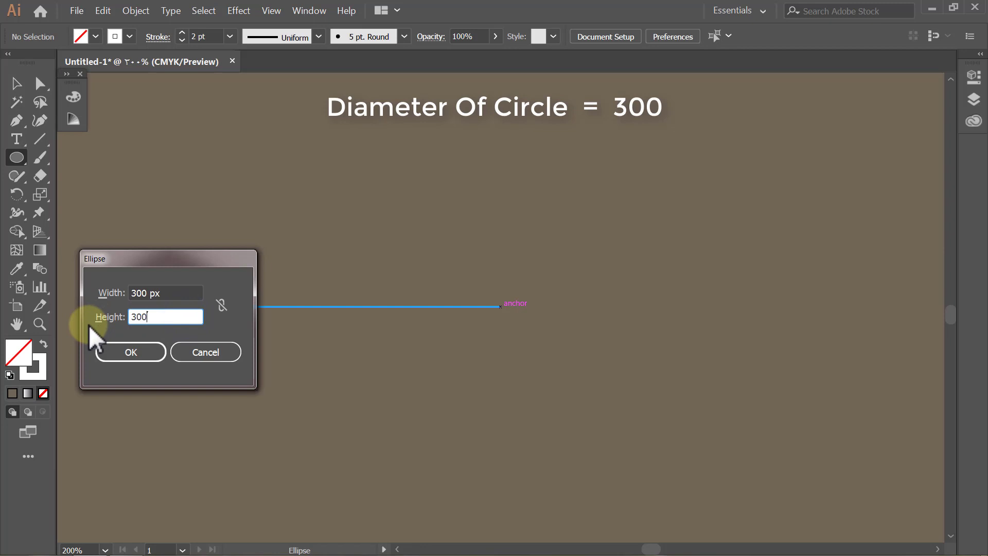
{"action": "left_click", "coordinate": [118, 347]}
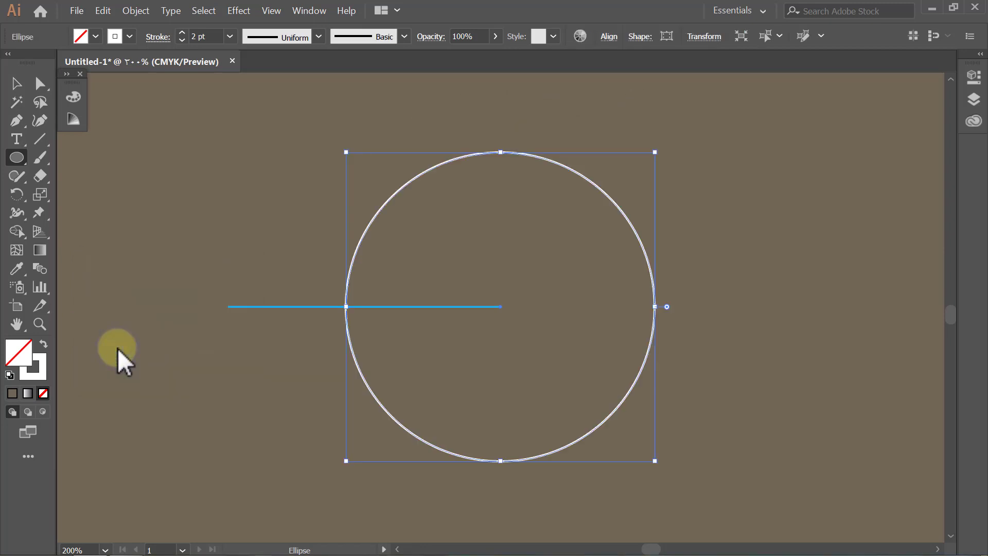
{"action": "key", "text": "v"}
{"action": "left_click", "coordinate": [117, 348]}
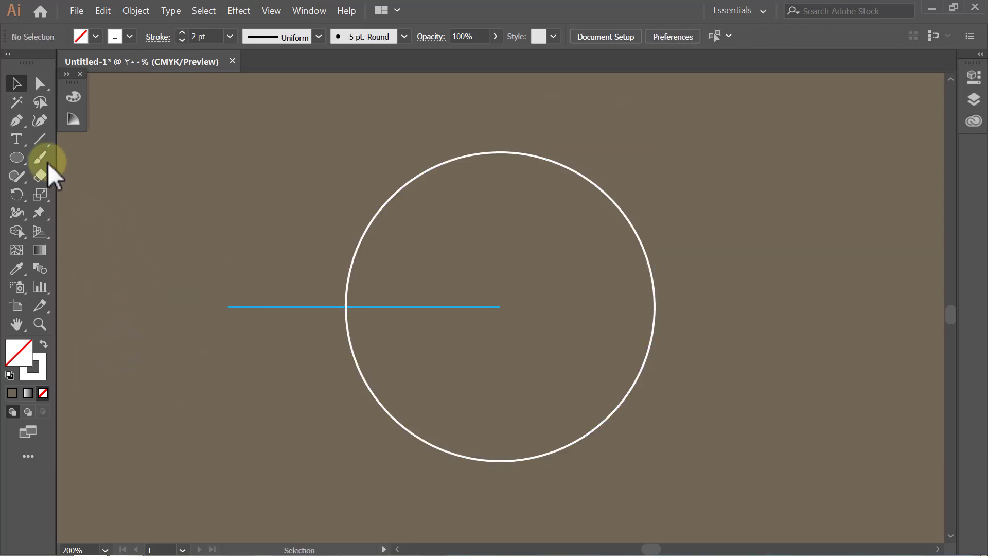
- Draw a concentric 146.75 × 146.75 px inner circle, then select the circle pair
{"action": "left_click", "coordinate": [21, 157]}
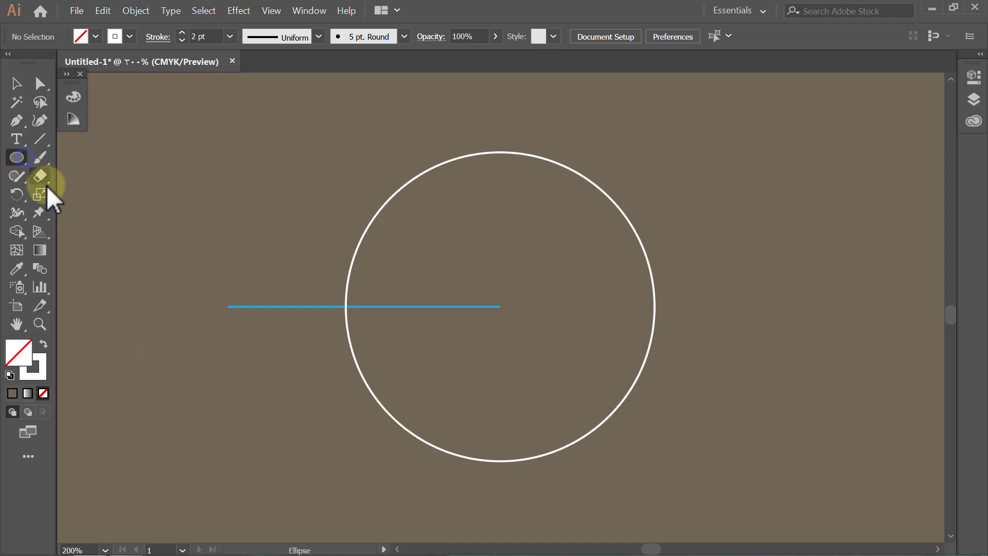
{"action": "left_click", "coordinate": [502, 308], "text": "alt"}
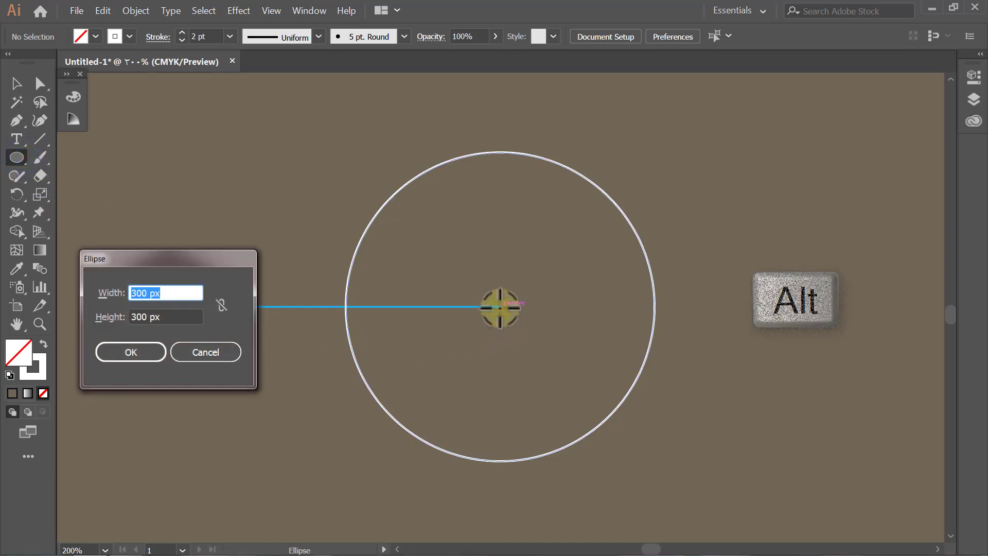
{"action": "type", "text": "1"}
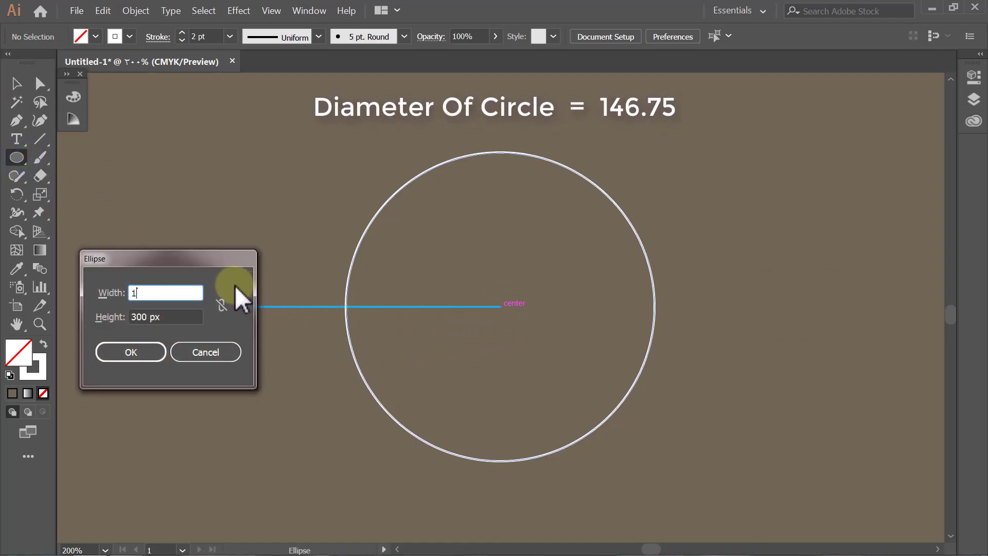
{"action": "type", "text": "46.75"}
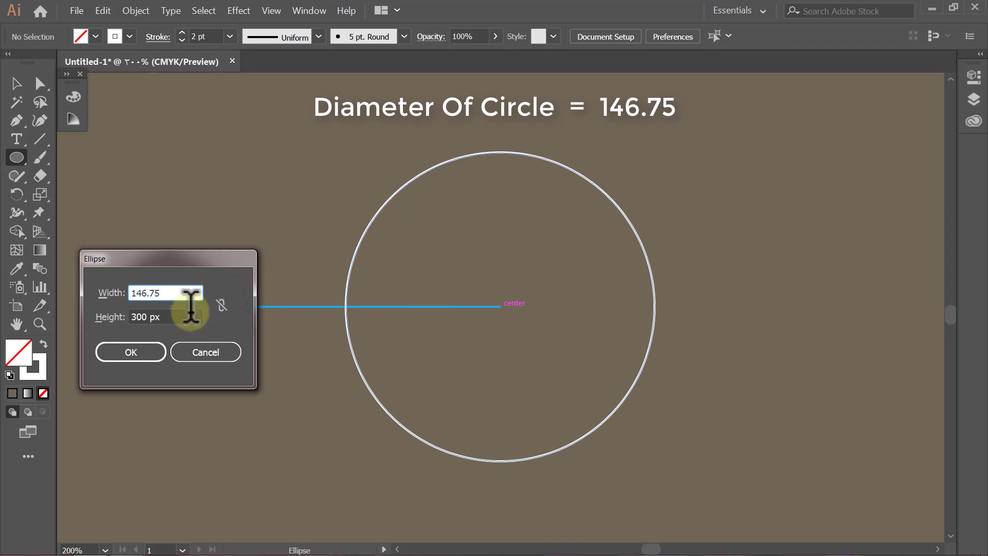
{"action": "key", "text": "Tab"}
{"action": "type", "text": "146."}
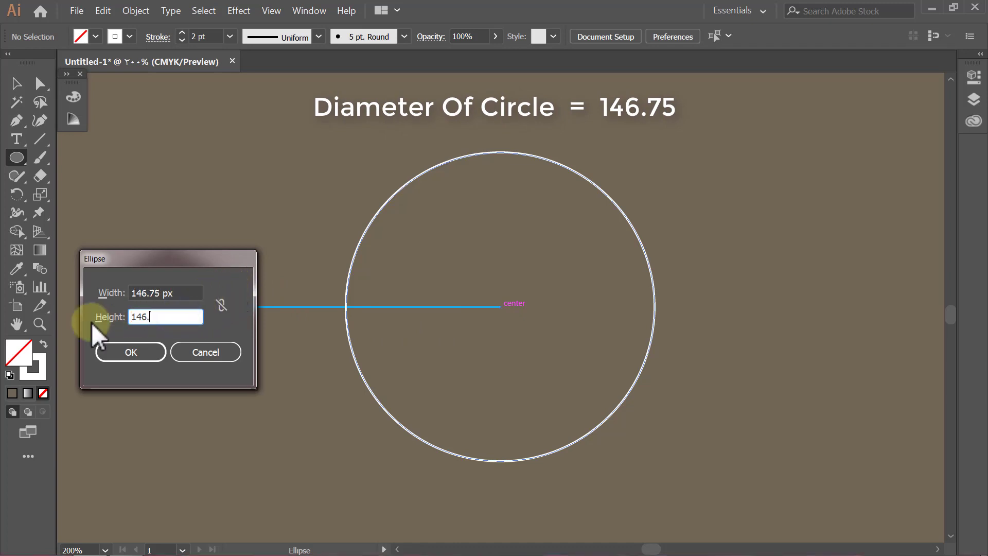
{"action": "type", "text": "75"}
{"action": "left_click", "coordinate": [111, 352]}
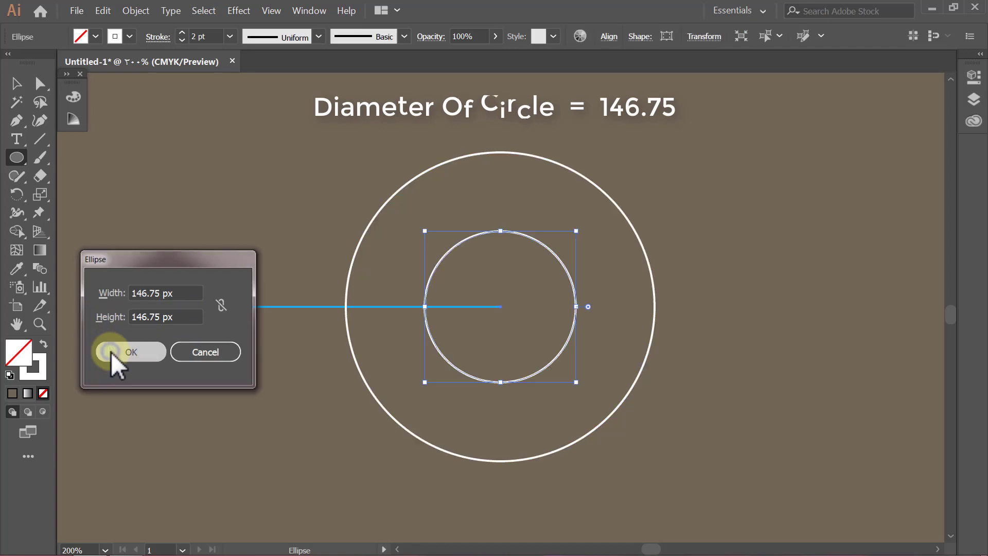
{"action": "key", "text": "v"}
{"action": "left_click", "coordinate": [110, 351]}
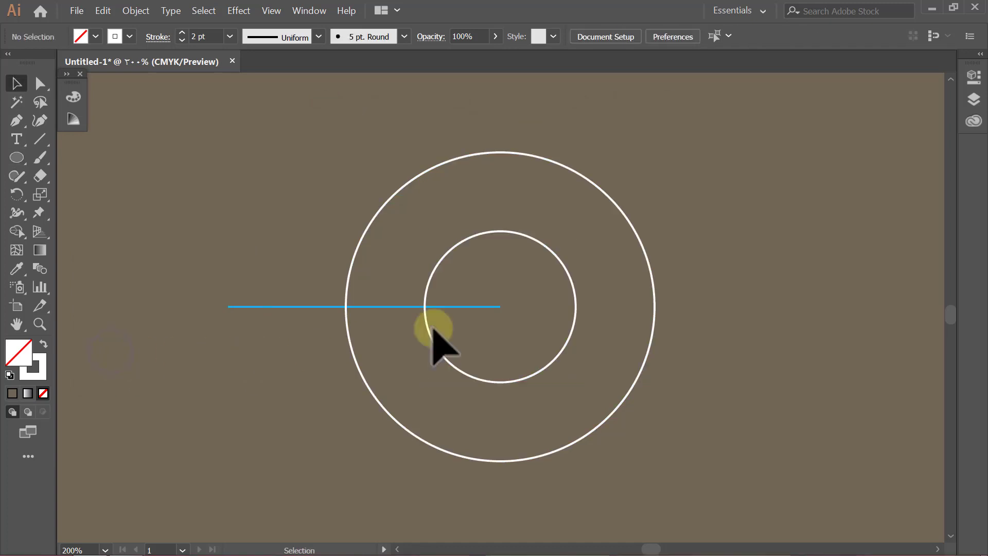
{"action": "left_click", "coordinate": [538, 285]}
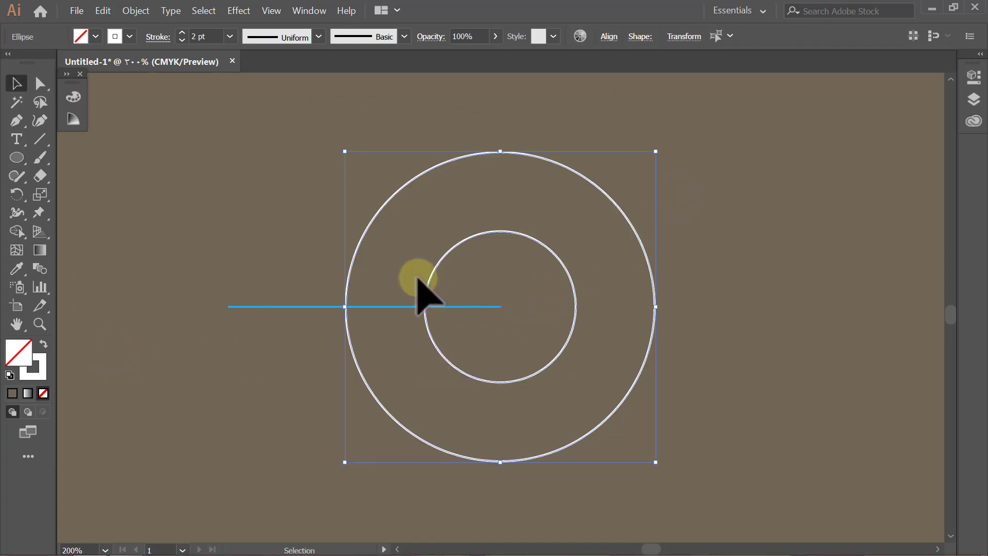
- Move the circle pair 190 px horizontally and 0 vertically using the Move dialog
{"action": "double_click", "coordinate": [40, 84]}
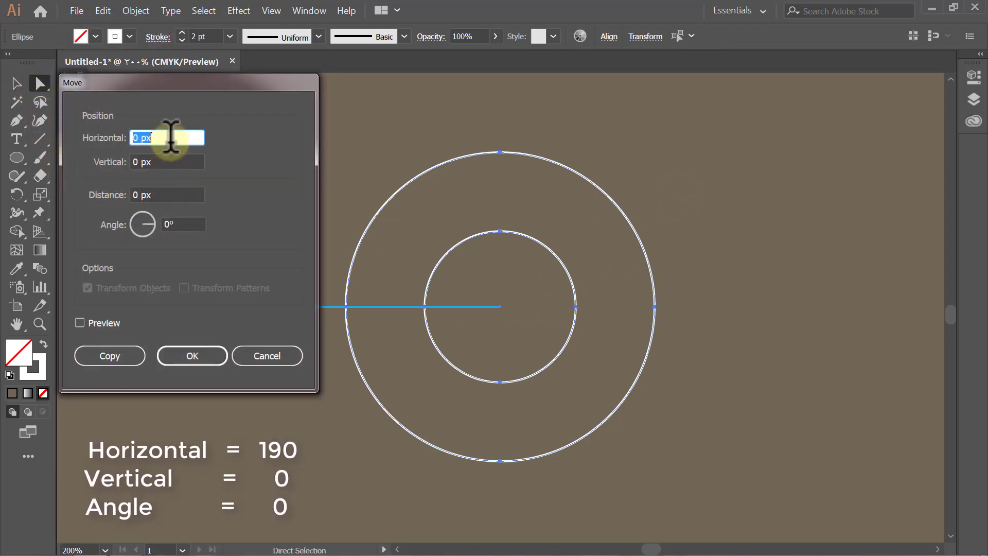
{"action": "type", "text": "190"}
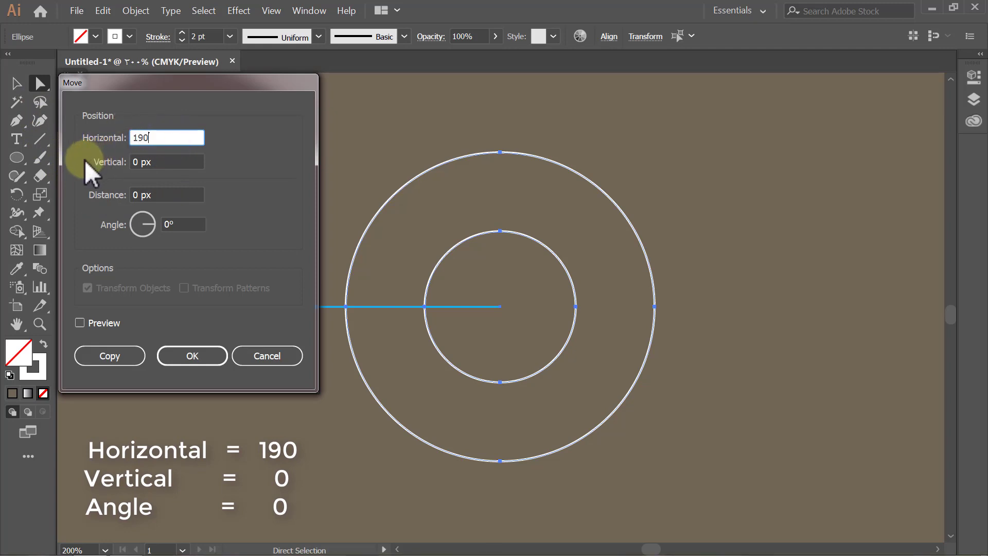
{"action": "left_click", "coordinate": [114, 322]}
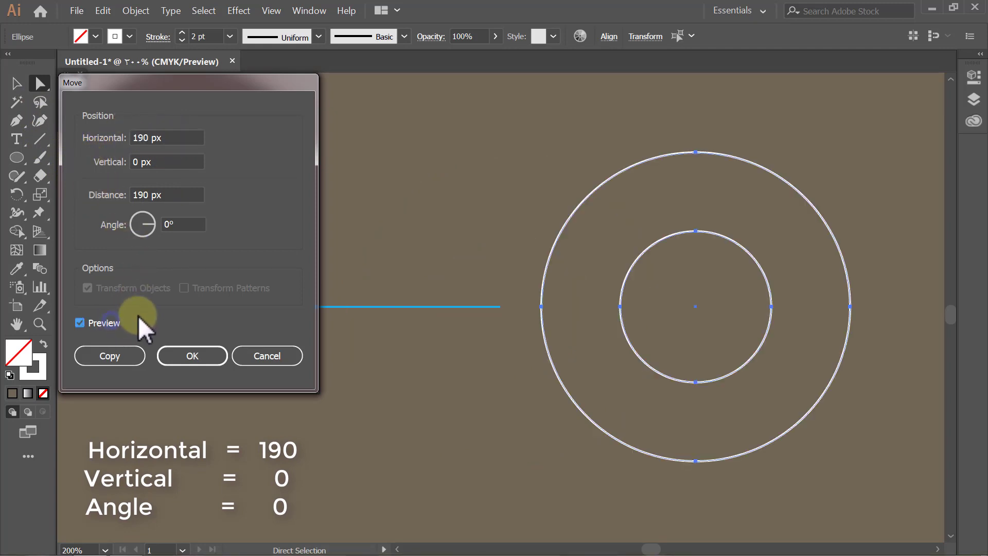
{"action": "left_click", "coordinate": [175, 353]}
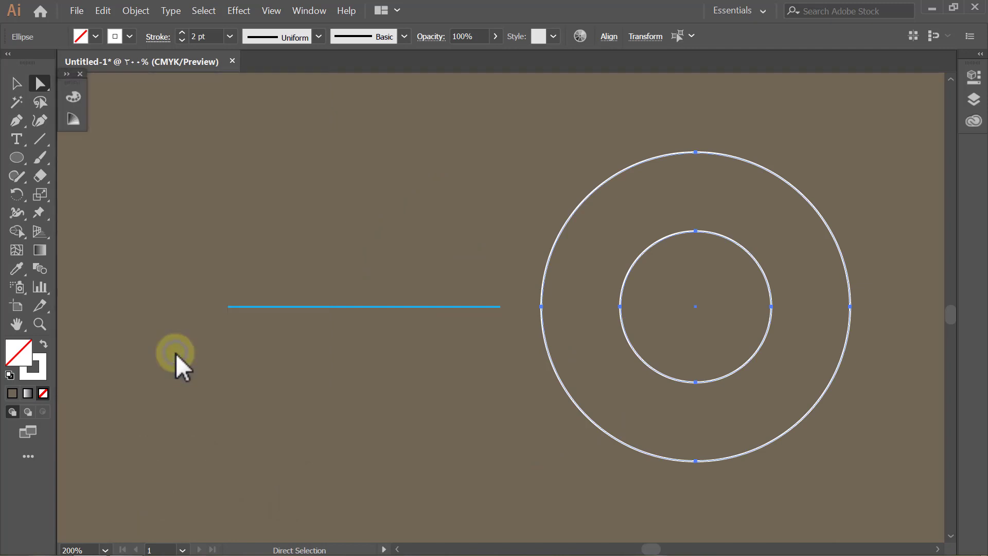
- Make four 72° rotated copies of the circle pair around the blue line's end
{"action": "key", "text": "v"}
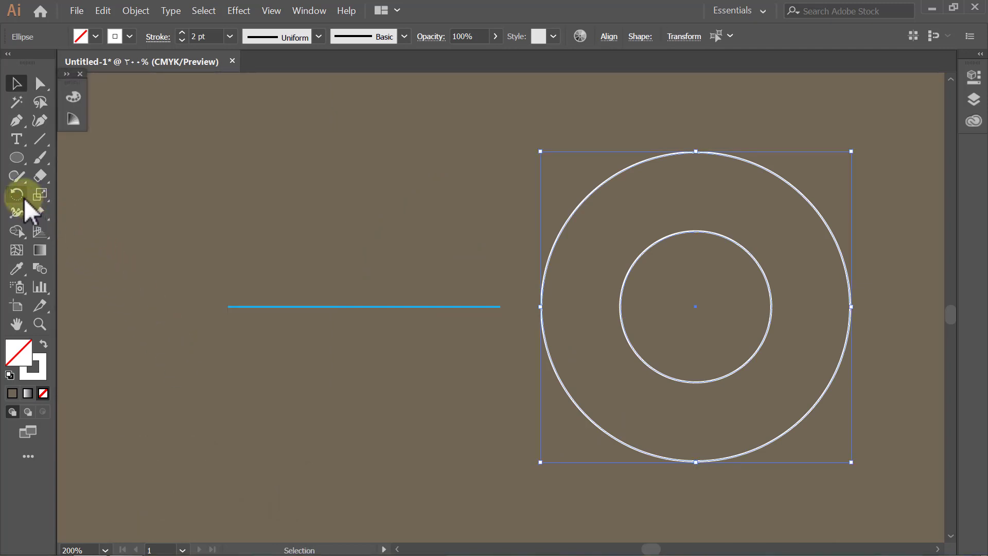
{"action": "left_click", "coordinate": [19, 195]}
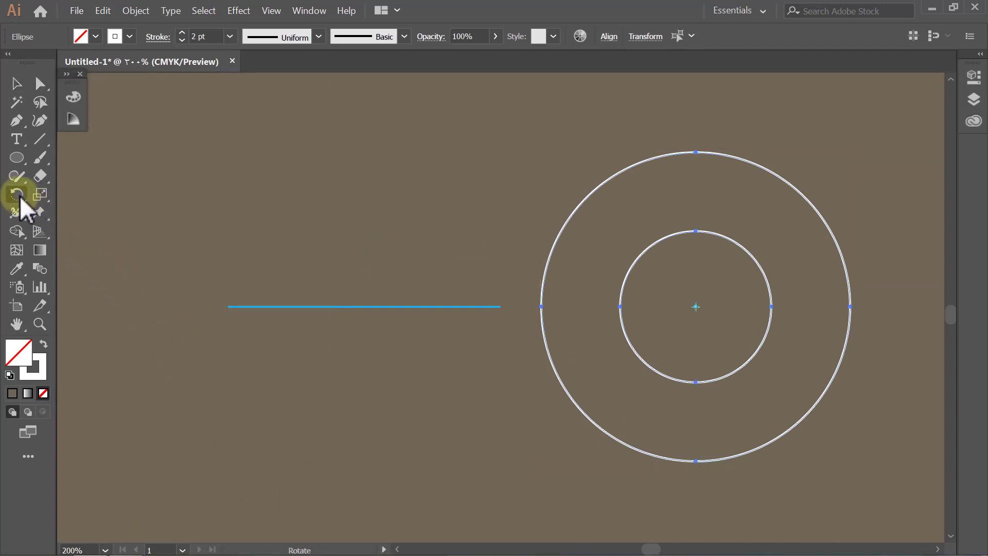
{"action": "key", "text": "alt"}
{"action": "left_click", "coordinate": [501, 306], "text": "alt"}
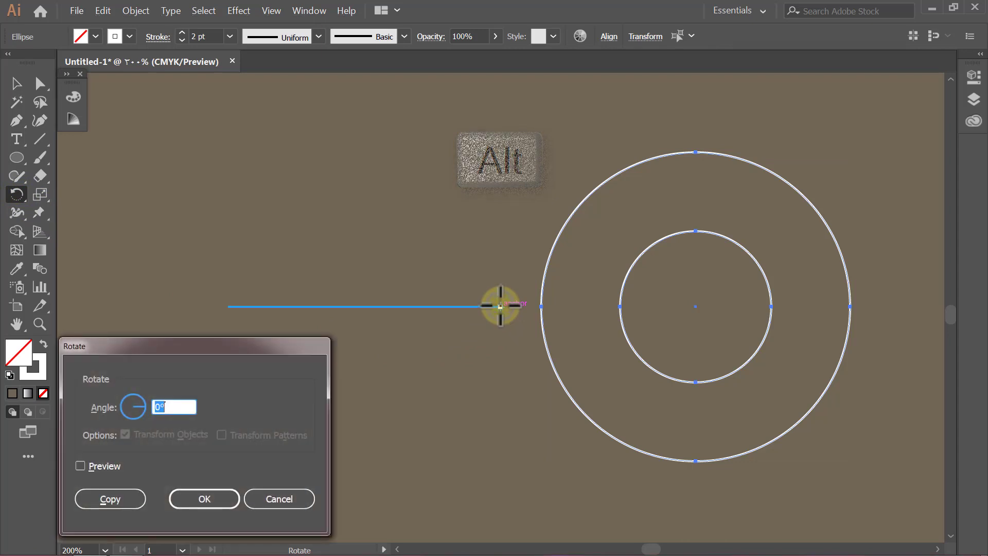
{"action": "type", "text": "72"}
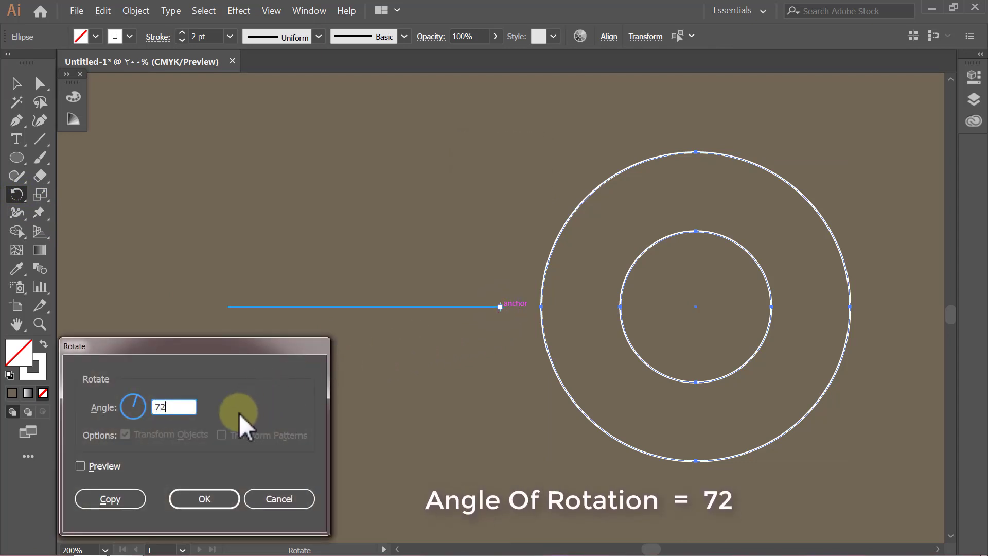
{"action": "left_click", "coordinate": [113, 464]}
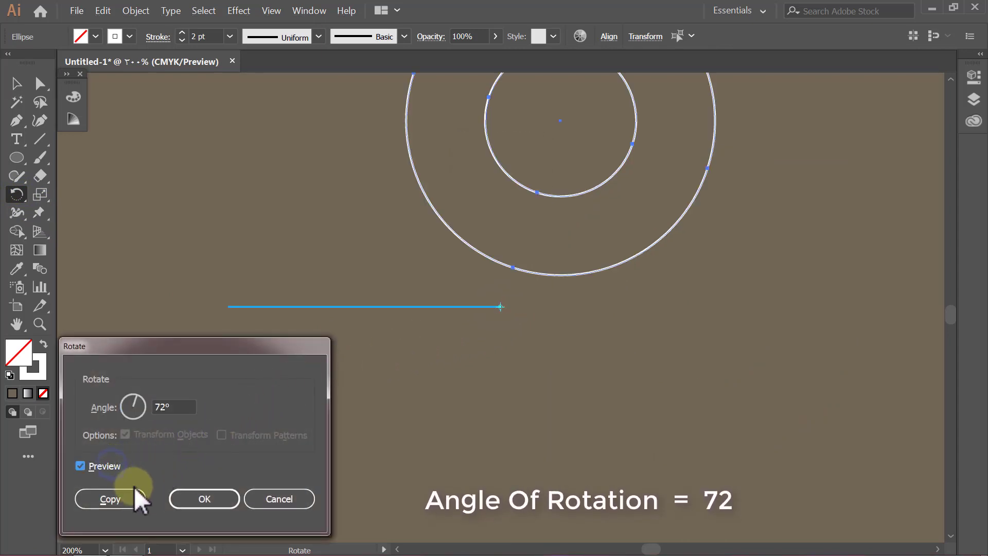
{"action": "left_click", "coordinate": [109, 499]}
{"action": "key", "text": "ctrl+d"}
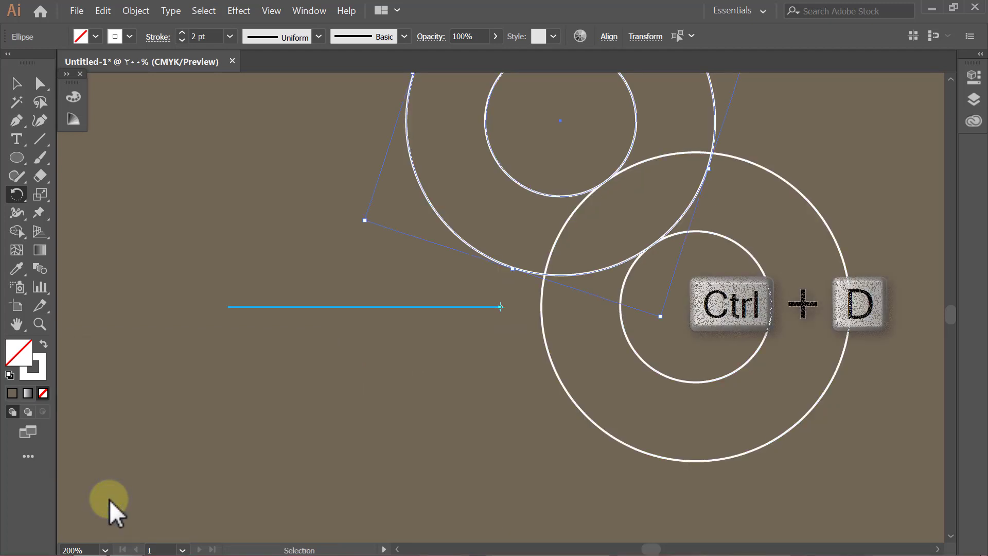
{"action": "key", "text": "ctrl+d"}
{"action": "key", "text": "ctrl+d"}
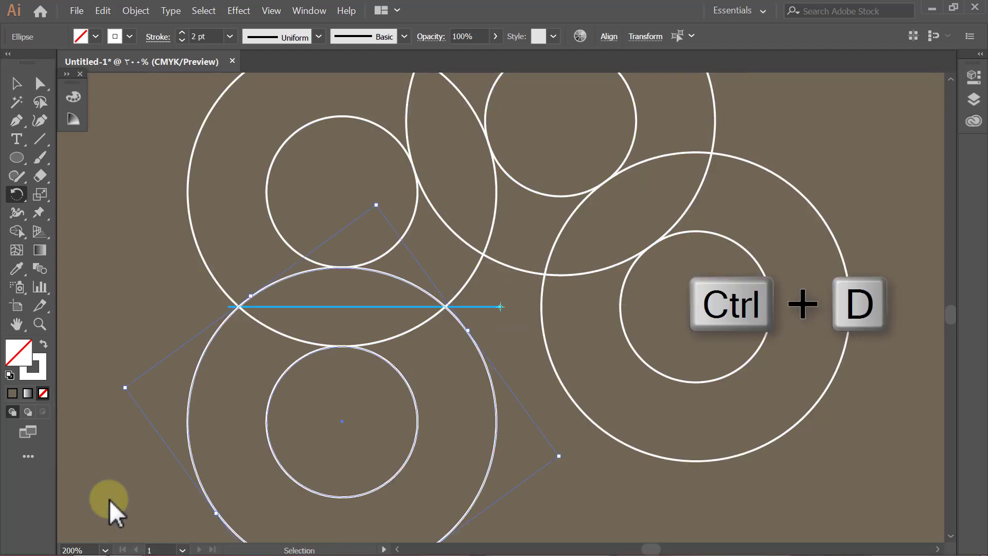
{"action": "key", "text": "ctrl+d"}
{"action": "key", "text": "v"}
{"action": "left_click", "coordinate": [109, 499]}
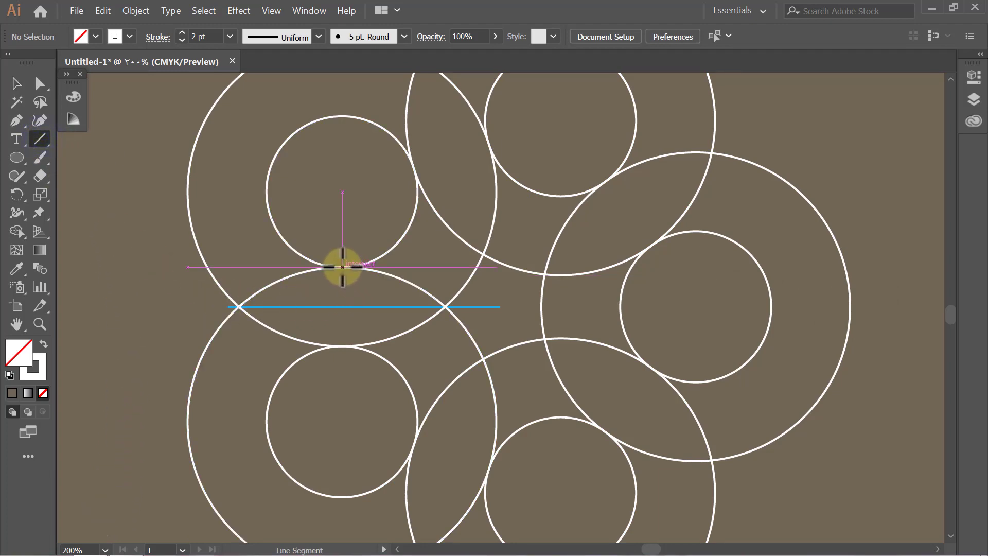
- Draw a vertical white line down through the circles' meeting point and lengthen it evenly
{"action": "left_click_drag", "start_coordinate": [342, 267], "coordinate": [343, 341]}
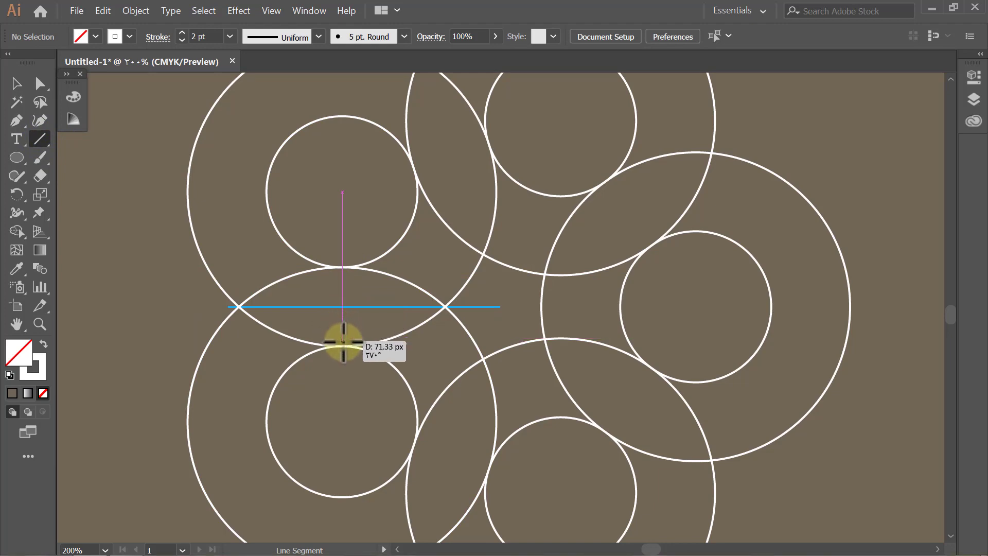
{"action": "left_click_drag", "start_coordinate": [343, 345], "coordinate": [341, 383]}
{"action": "key", "text": "v"}
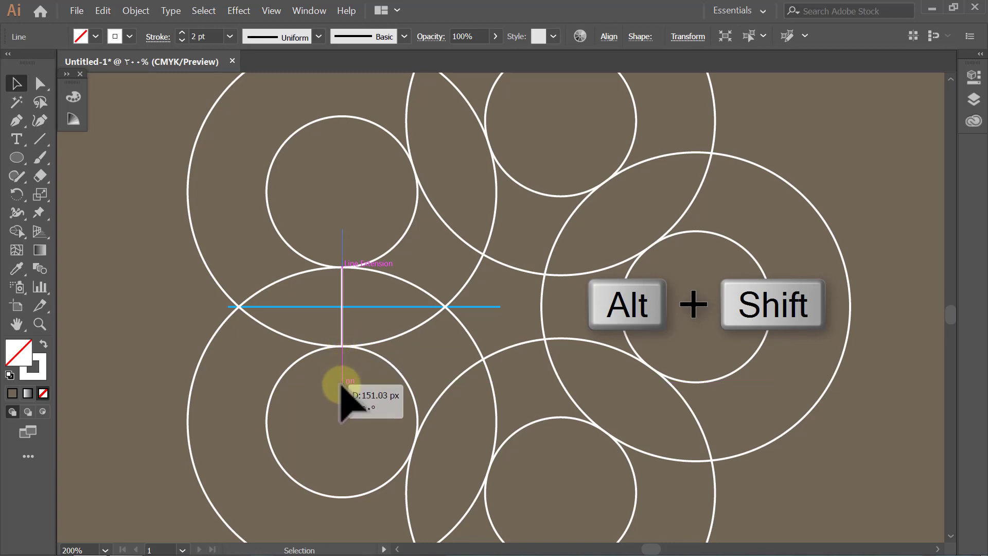
{"action": "left_click_drag", "start_coordinate": [341, 385], "coordinate": [343, 384]}
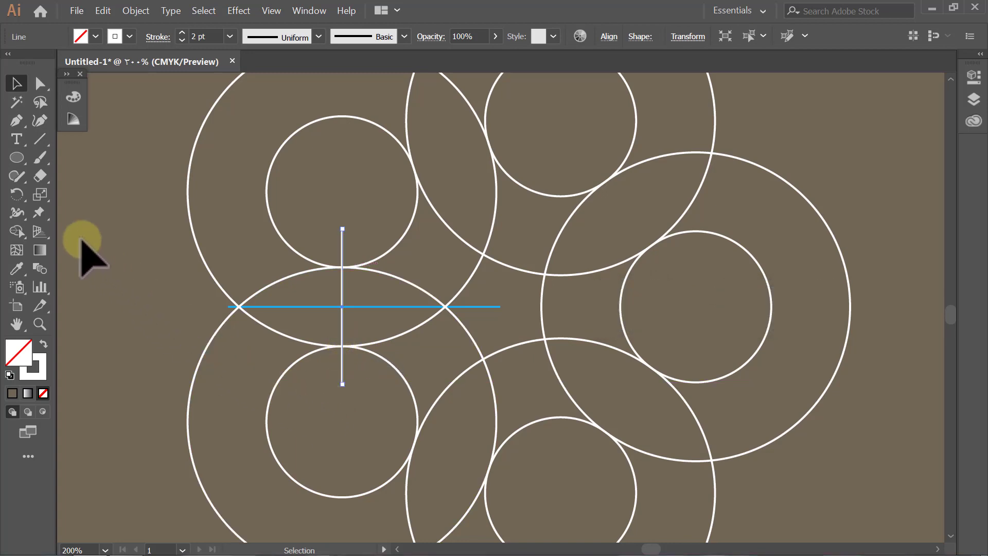
- Copy the vertical line around the blue line's end at 72° steps, five lines total
{"action": "left_click", "coordinate": [17, 194]}
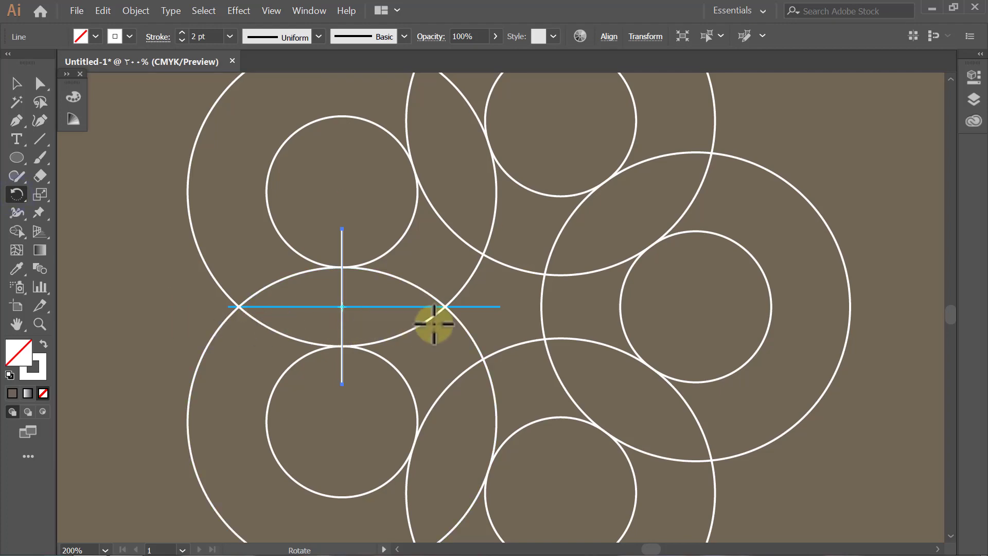
{"action": "left_click", "coordinate": [500, 307], "text": "alt"}
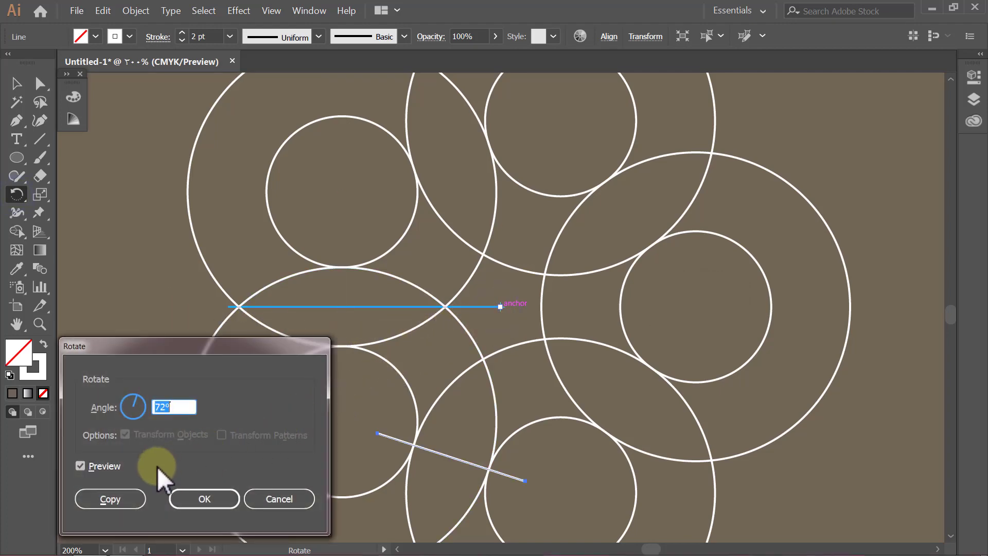
{"action": "left_click", "coordinate": [122, 493]}
{"action": "key", "text": "ctrl+d"}
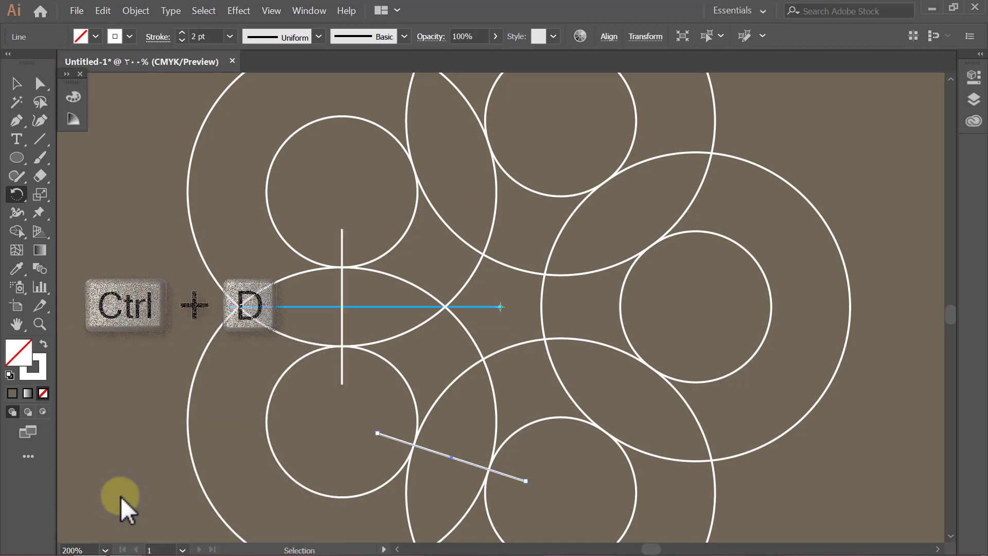
{"action": "key", "text": "ctrl+d"}
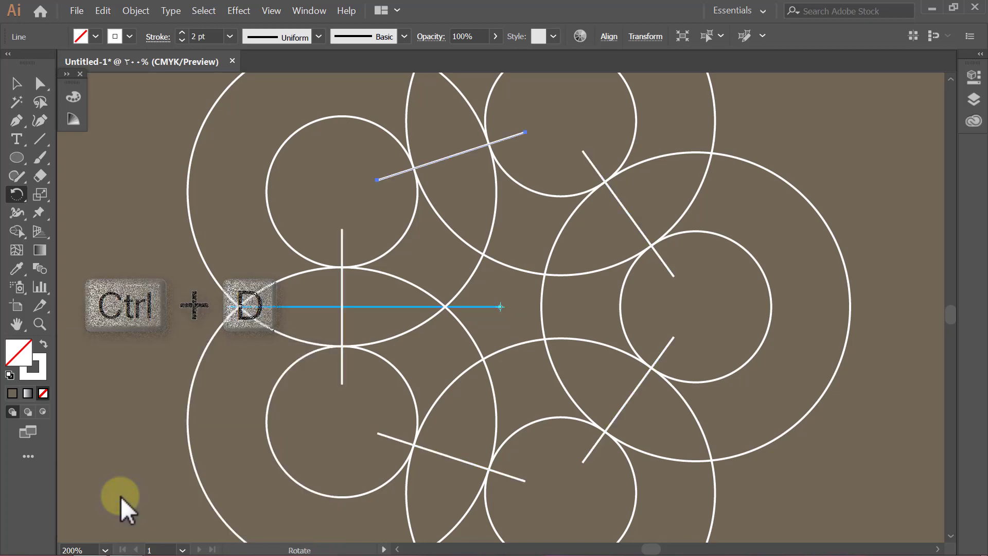
{"action": "key", "text": "v"}
{"action": "left_click", "coordinate": [120, 497]}
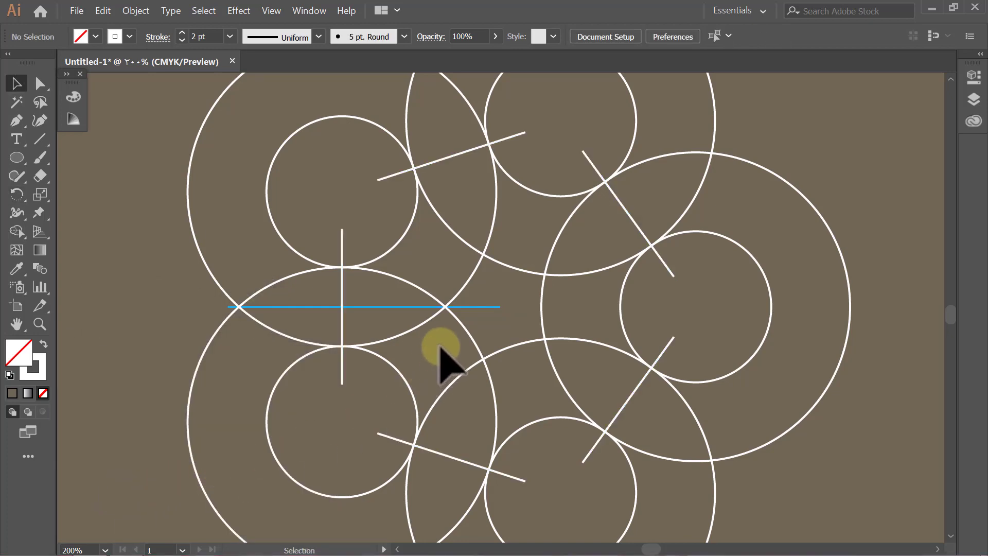
- Hide the blue horizontal line and select all remaining circles and lines
{"action": "left_click", "coordinate": [477, 306]}
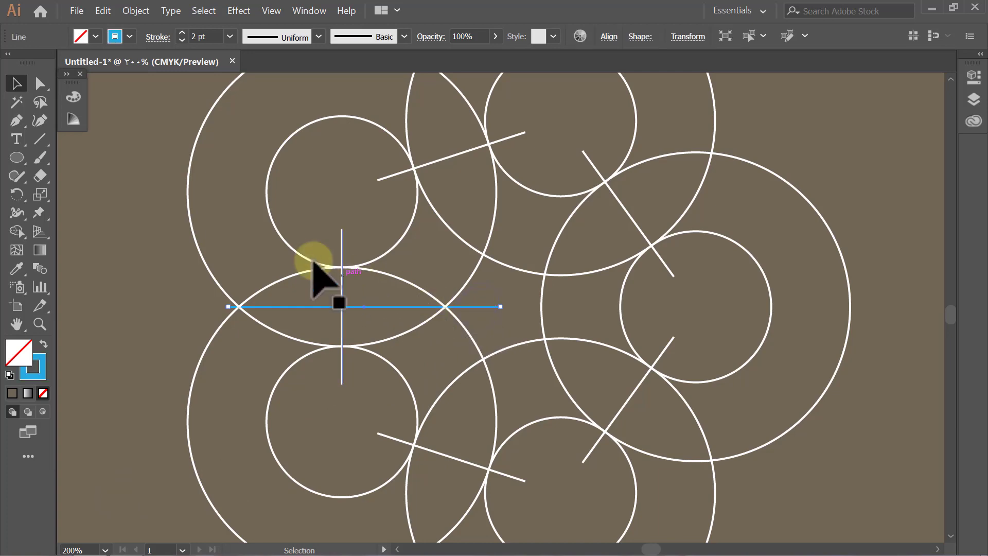
{"action": "left_click", "coordinate": [135, 11]}
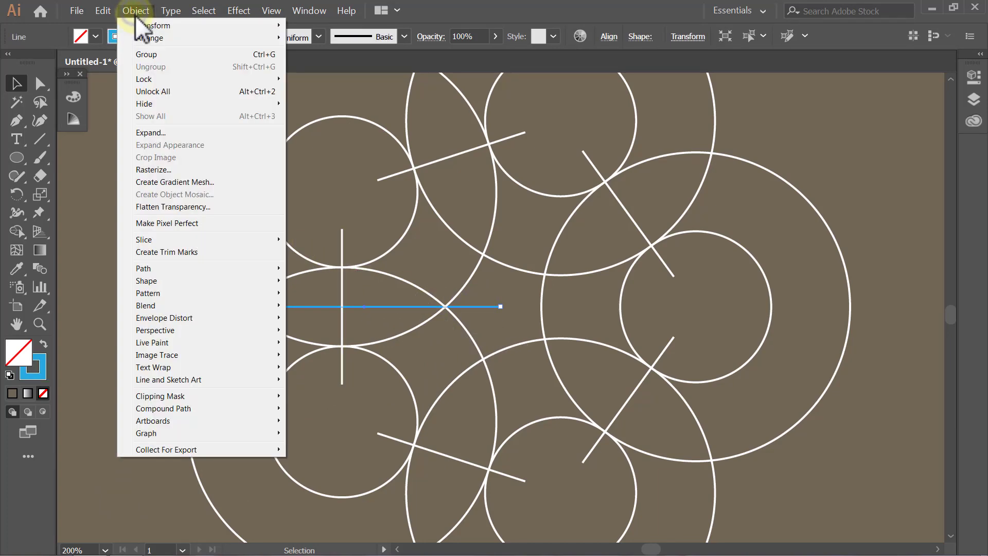
{"action": "mouse_move", "coordinate": [144, 104]}
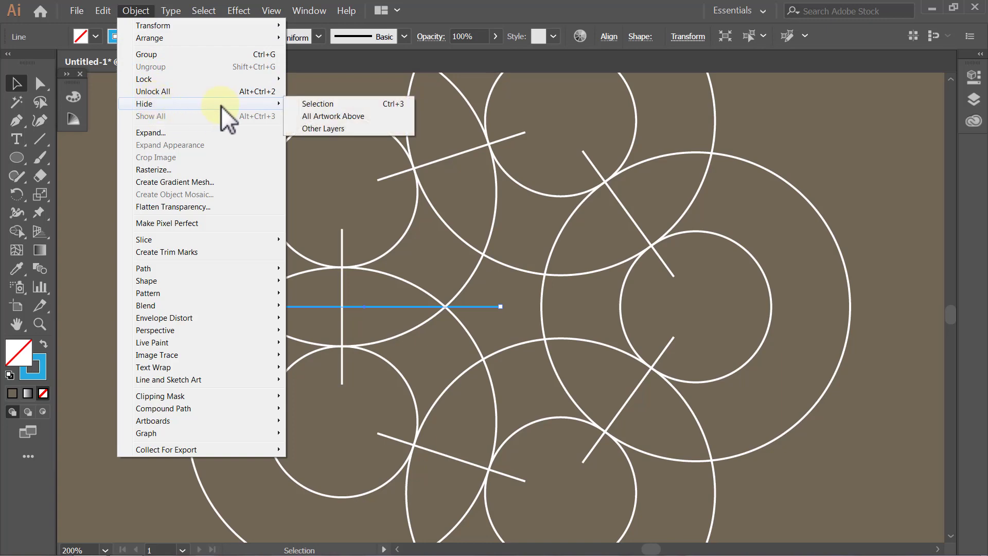
{"action": "left_click", "coordinate": [297, 103]}
{"action": "key", "text": "ctrl+a"}
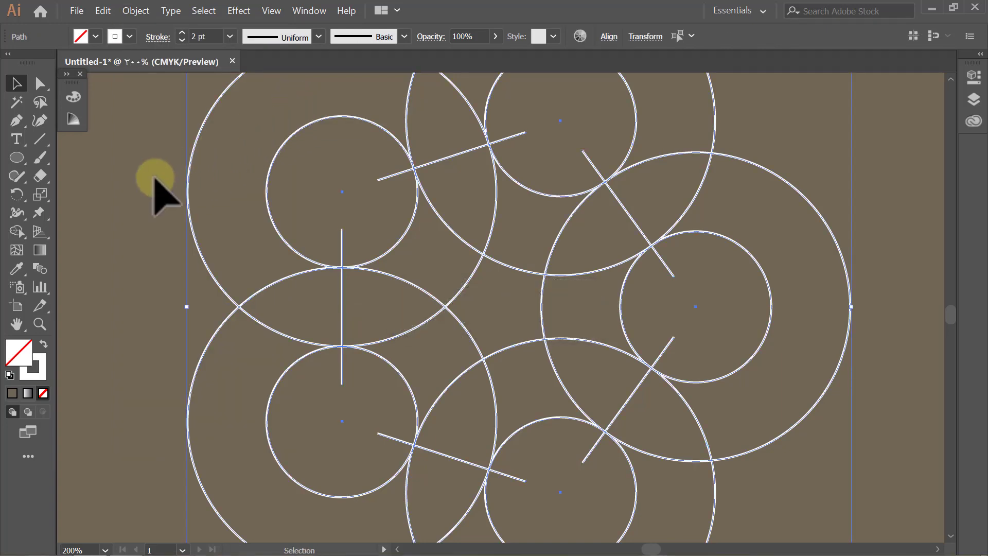
- Merge the wedge regions between the upper circles into one blue-filled shape with Shape Builder
{"action": "left_click", "coordinate": [18, 230]}
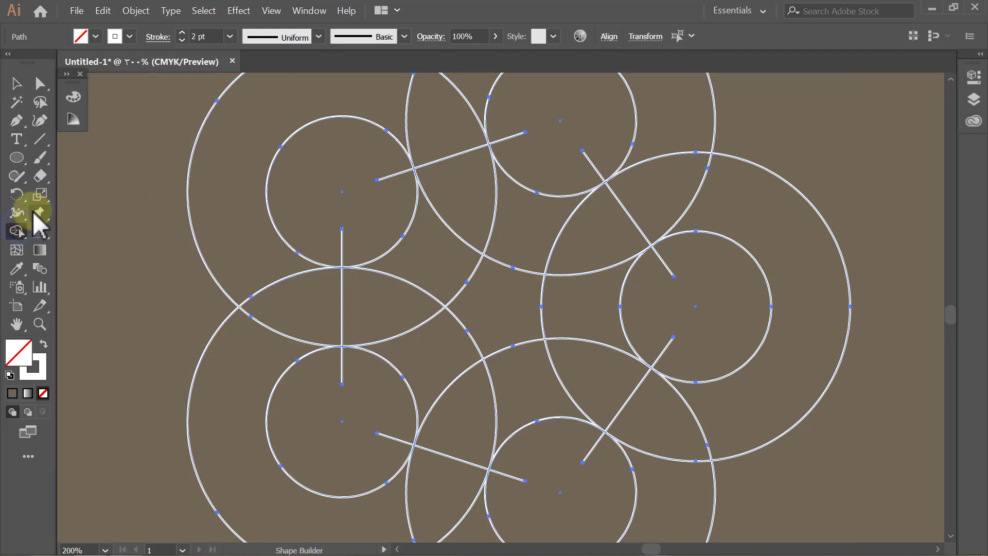
{"action": "left_click", "coordinate": [95, 36]}
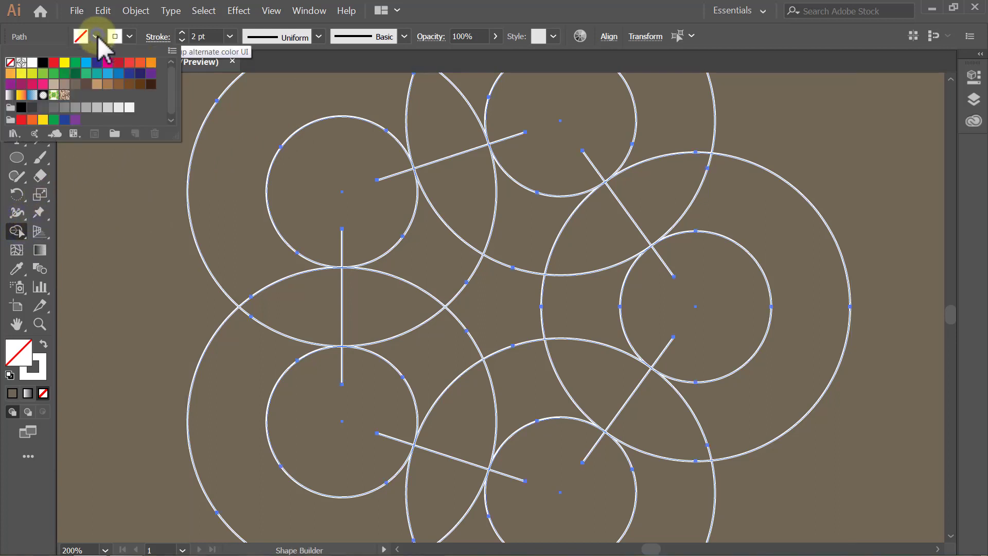
{"action": "left_click", "coordinate": [107, 73]}
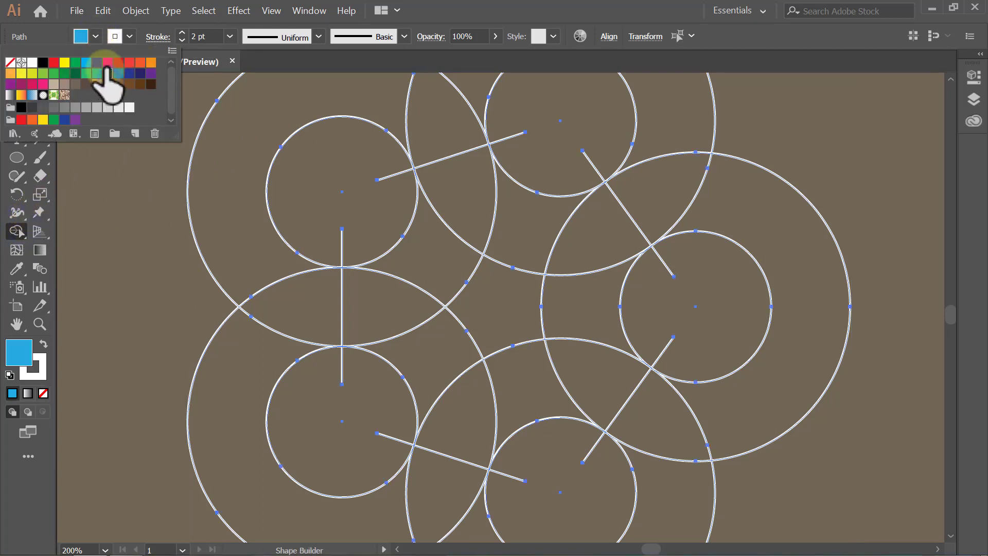
{"action": "left_click", "coordinate": [95, 37]}
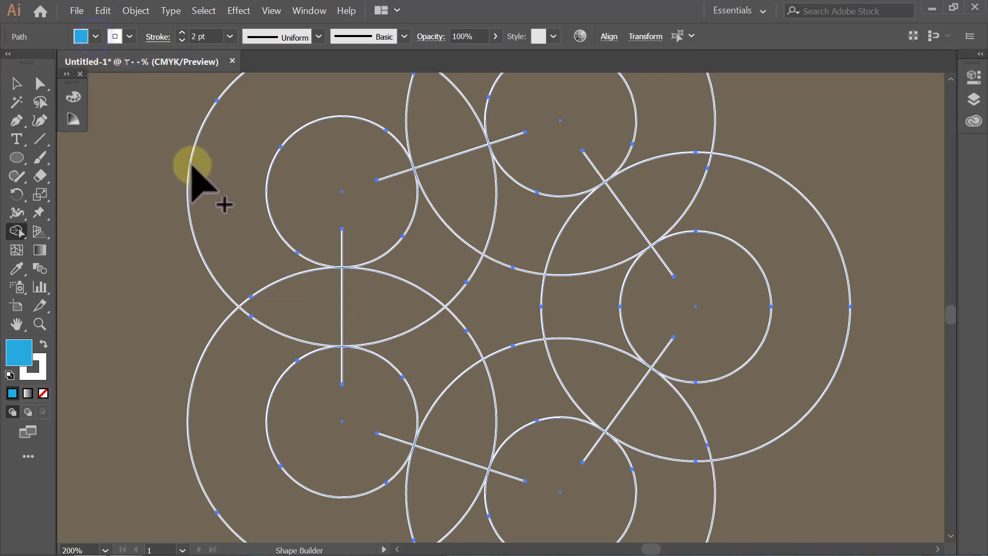
{"action": "left_click_drag", "start_coordinate": [604, 217], "coordinate": [513, 227]}
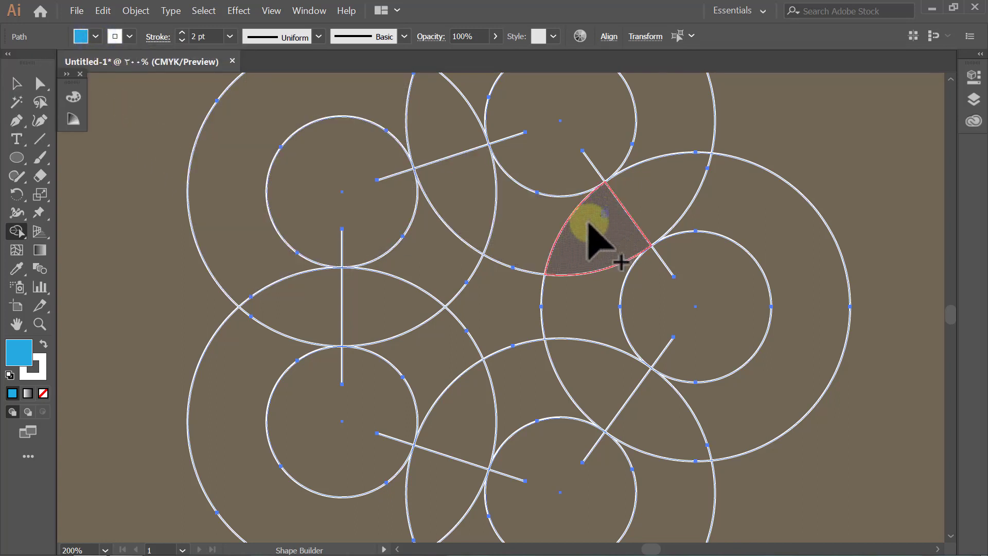
- Select the blue wedge, copy it to the clipboard, then select all paths again
{"action": "left_click", "coordinate": [743, 132]}
{"action": "left_click", "coordinate": [540, 230]}
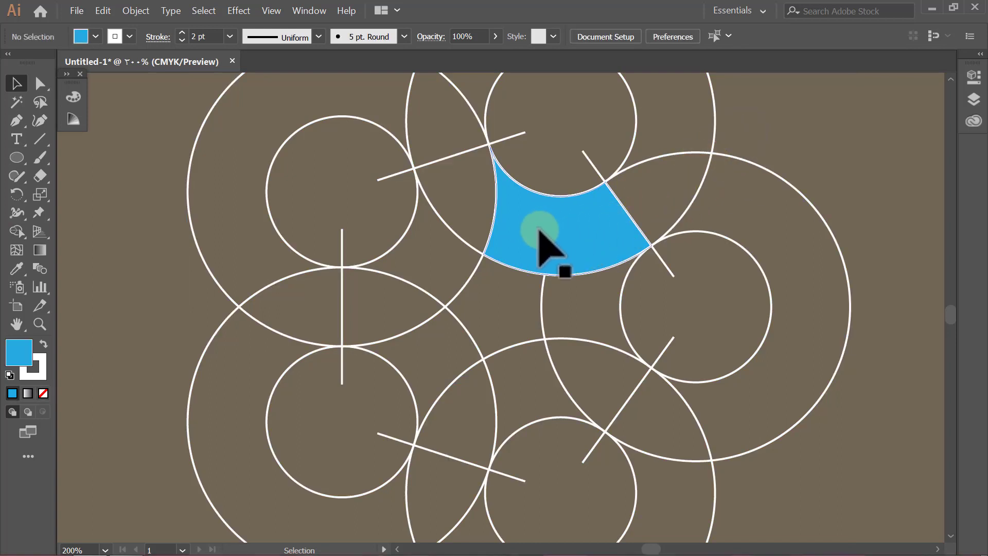
{"action": "left_click", "coordinate": [536, 230]}
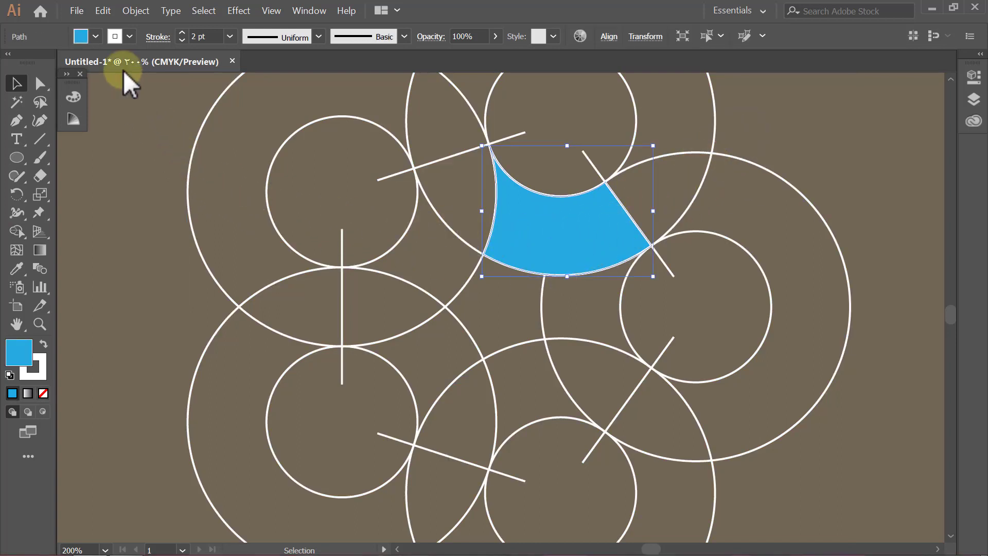
{"action": "left_click", "coordinate": [104, 11]}
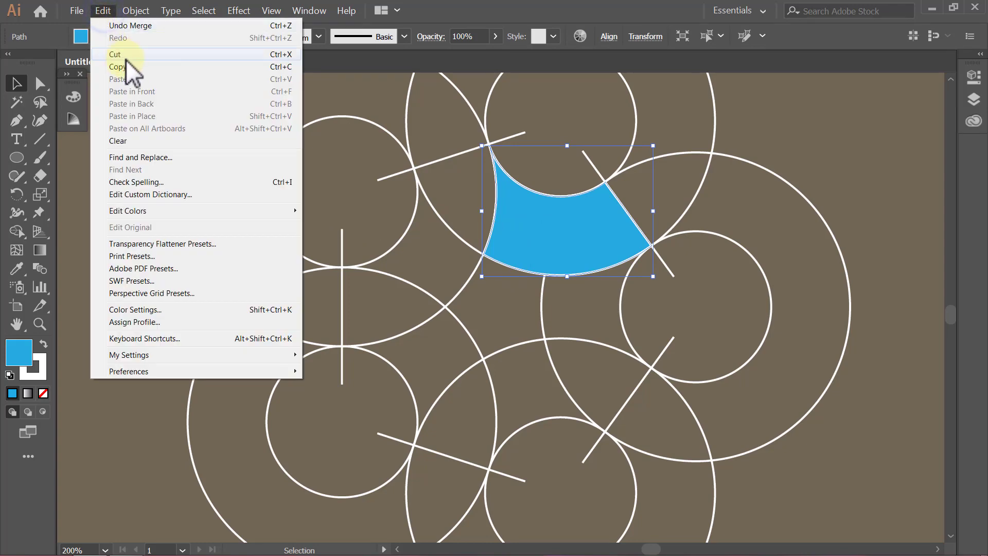
{"action": "left_click", "coordinate": [140, 67]}
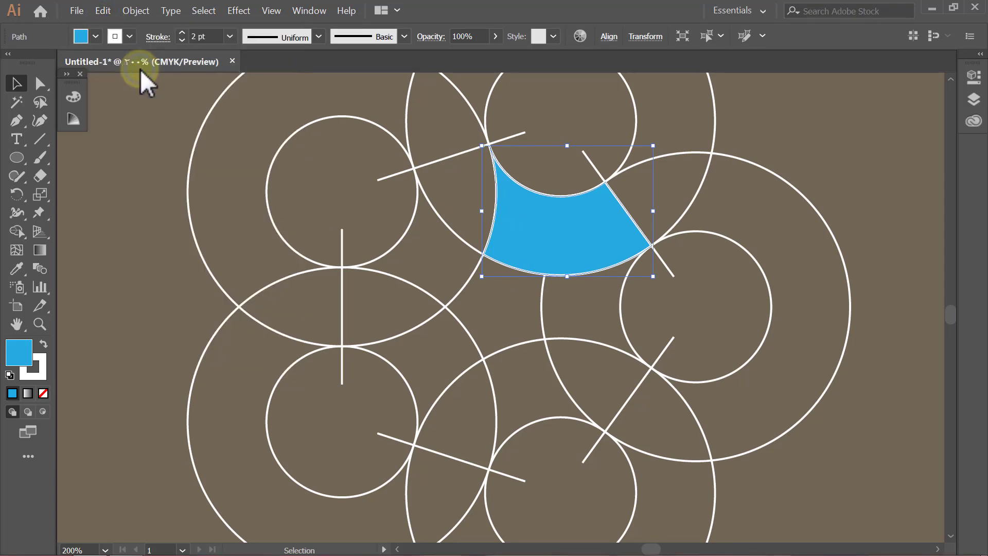
{"action": "left_click", "coordinate": [139, 132]}
{"action": "key", "text": "ctrl+a"}
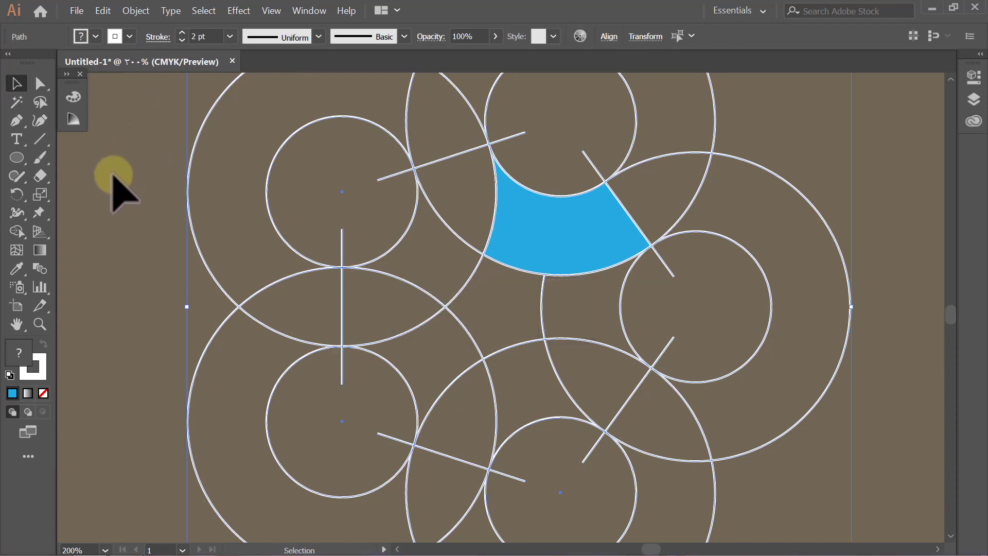
- Merge the regions around the centre into one yellow-green ring with a star-shaped hole
{"action": "left_click", "coordinate": [17, 230]}
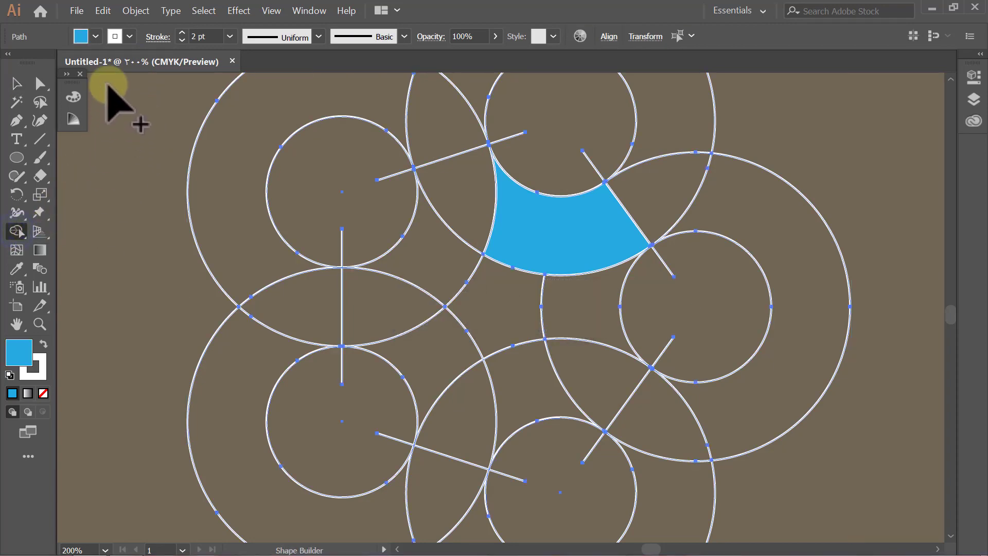
{"action": "left_click", "coordinate": [98, 39]}
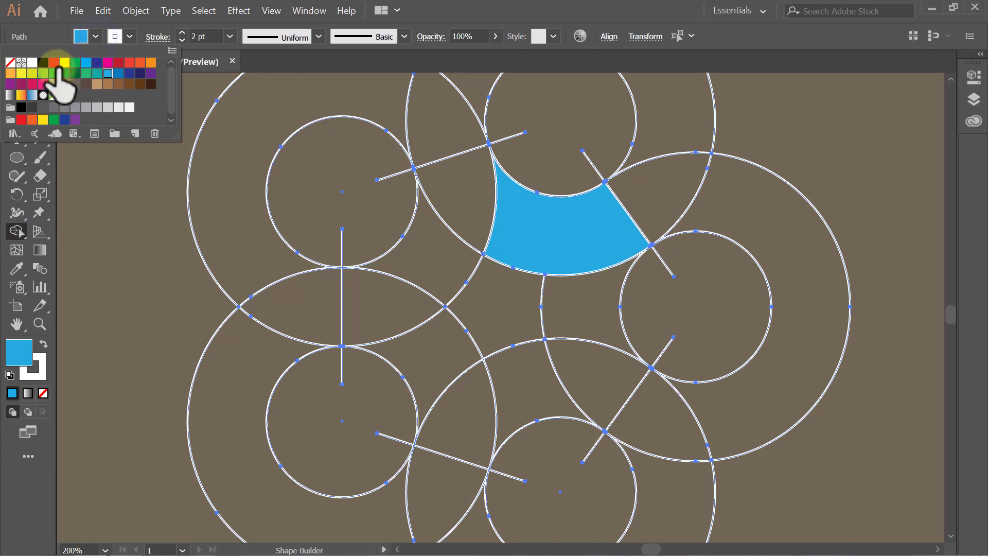
{"action": "left_click", "coordinate": [33, 73]}
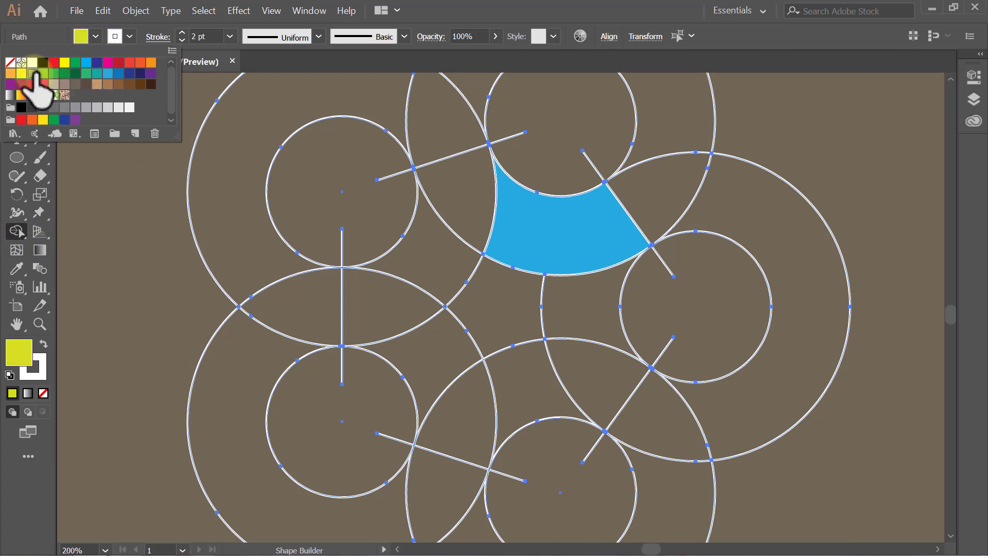
{"action": "left_click", "coordinate": [95, 36]}
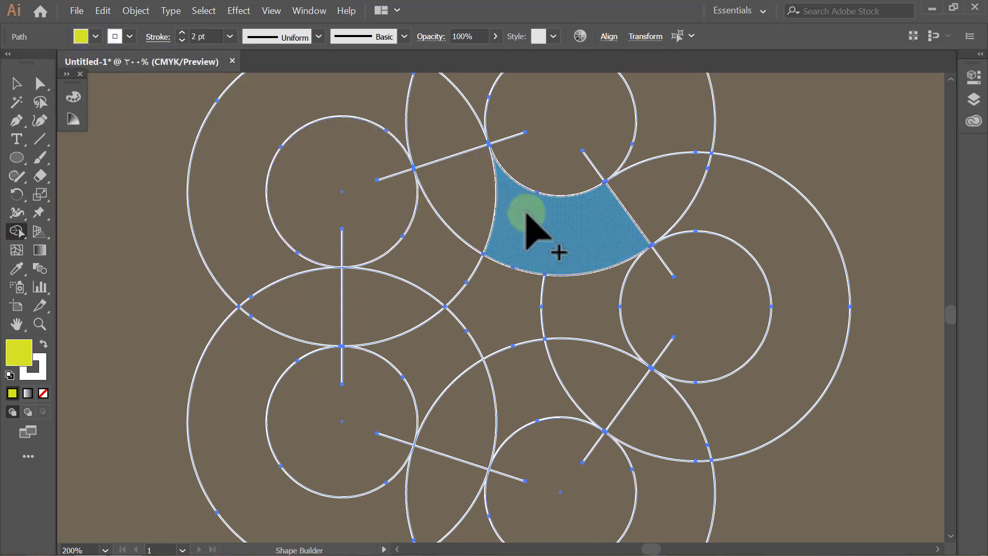
{"action": "mouse_move", "coordinate": [526, 214]}
{"action": "left_mouse_down"}
{"action": "mouse_move", "coordinate": [403, 290]}
{"action": "mouse_move", "coordinate": [404, 319]}
{"action": "mouse_move", "coordinate": [443, 388]}
{"action": "mouse_move", "coordinate": [465, 403]}
{"action": "mouse_move", "coordinate": [565, 379]}
{"action": "mouse_move", "coordinate": [578, 331]}
{"action": "mouse_move", "coordinate": [576, 253]}
{"action": "left_mouse_up"}
{"action": "key", "text": "v"}
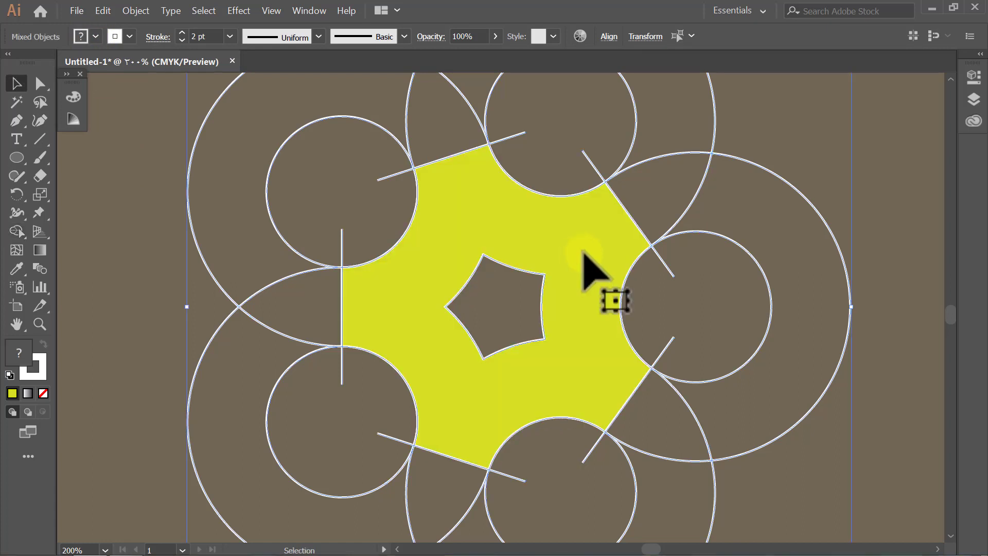
{"action": "left_click", "coordinate": [129, 271]}
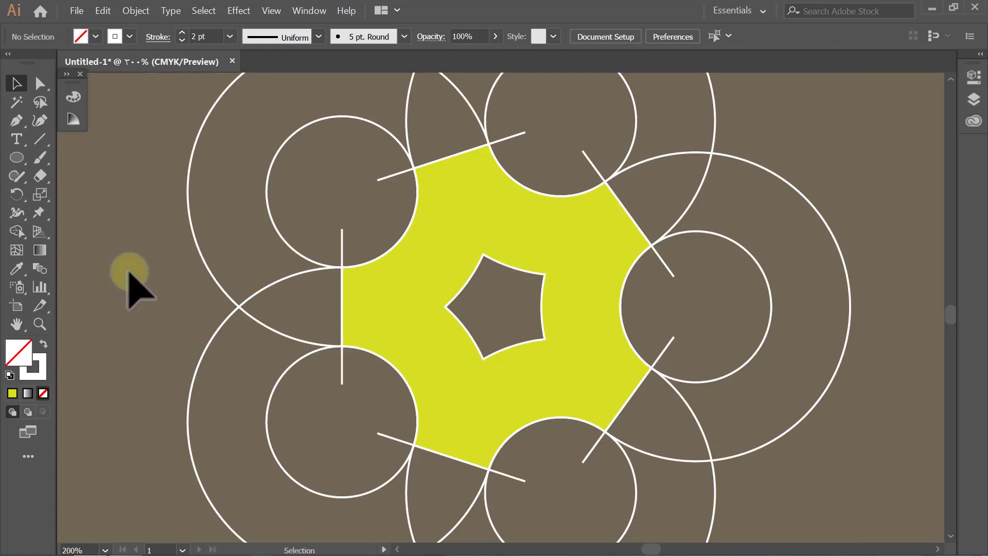
- Hide the yellow-green ring, then select and delete all remaining construction circles and lines
{"action": "left_click", "coordinate": [436, 263]}
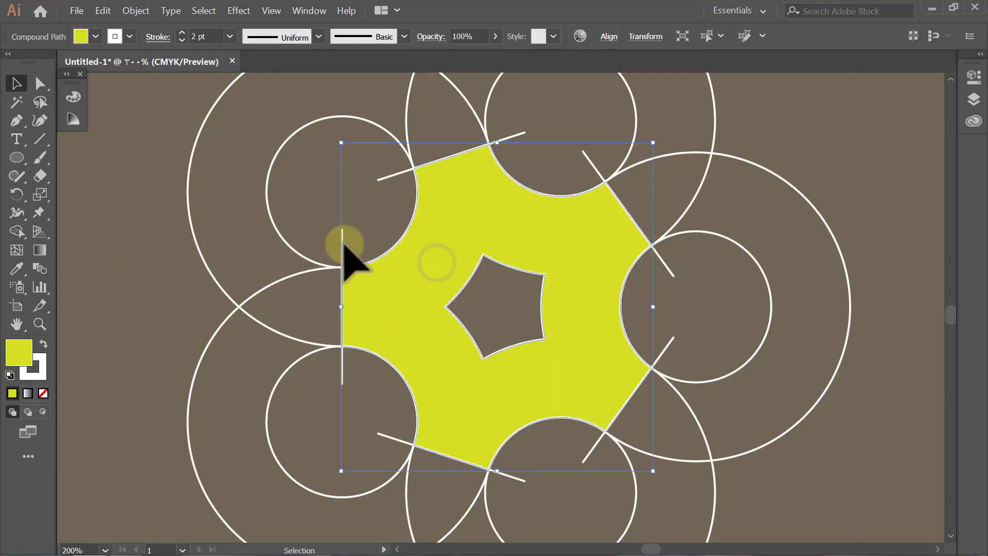
{"action": "left_click", "coordinate": [137, 11]}
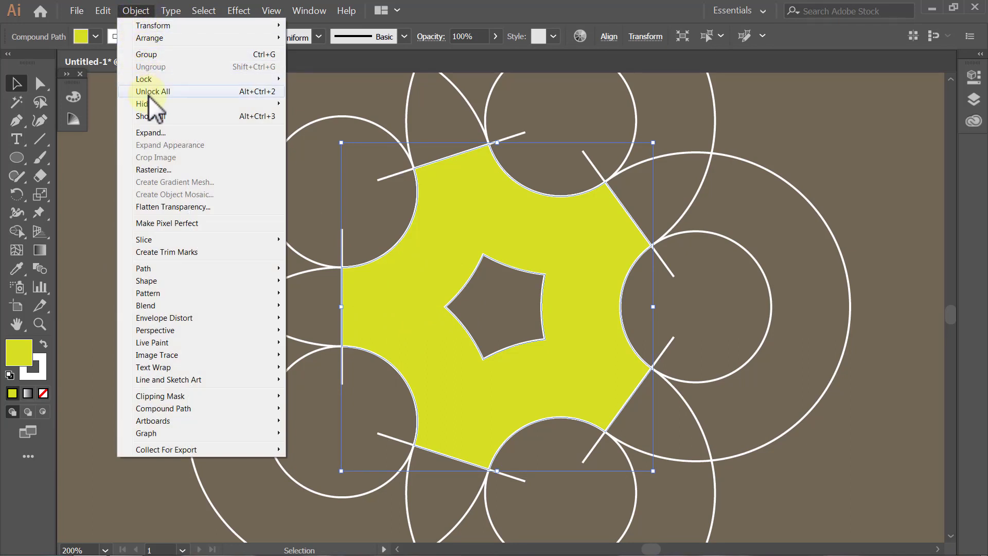
{"action": "mouse_move", "coordinate": [143, 104]}
{"action": "left_click", "coordinate": [300, 104]}
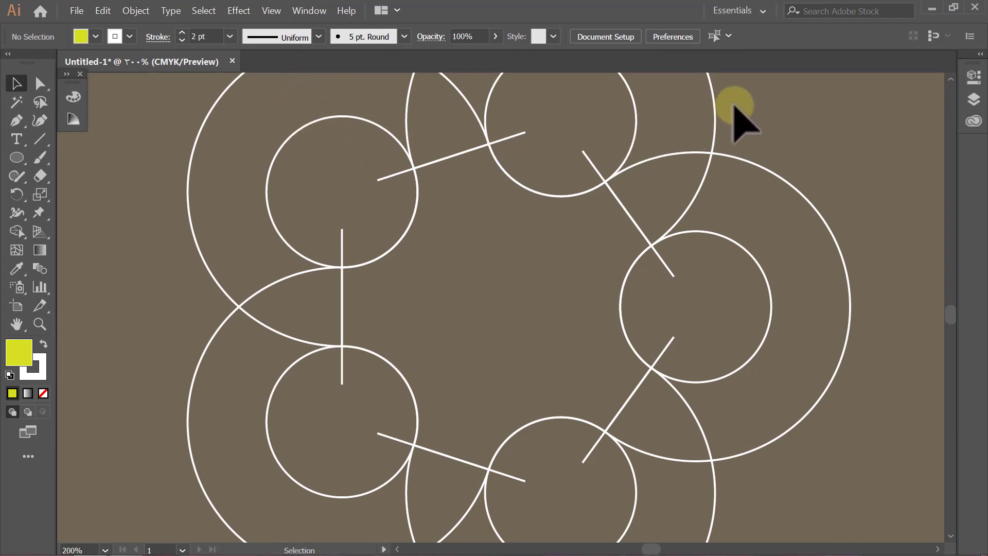
{"action": "mouse_move", "coordinate": [783, 89]}
{"action": "left_mouse_down"}
{"action": "mouse_move", "coordinate": [307, 367]}
{"action": "mouse_move", "coordinate": [153, 499]}
{"action": "left_mouse_up"}
{"action": "key", "text": "Delete"}
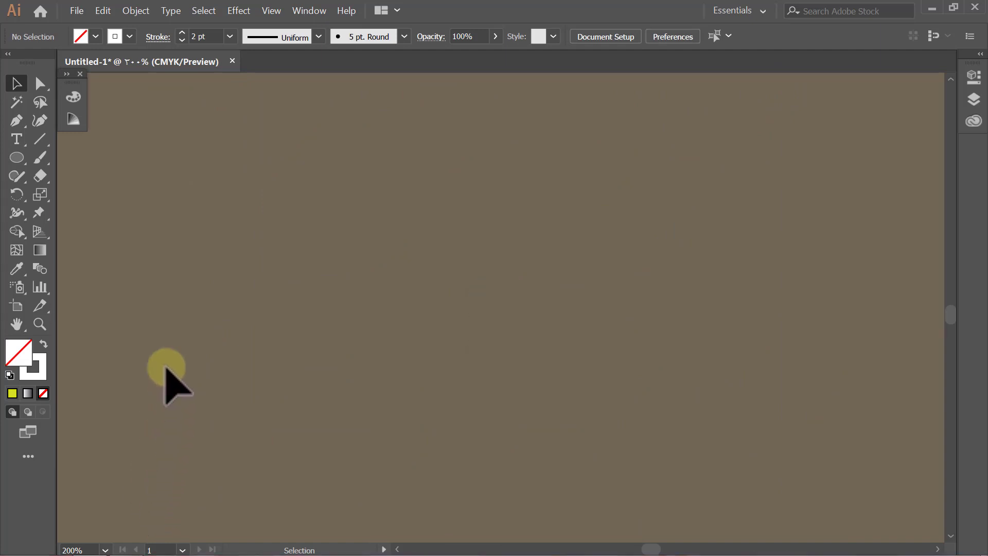
- Show the hidden ring and blue line again, and set the ring's stroke to None
{"action": "left_click", "coordinate": [144, 11]}
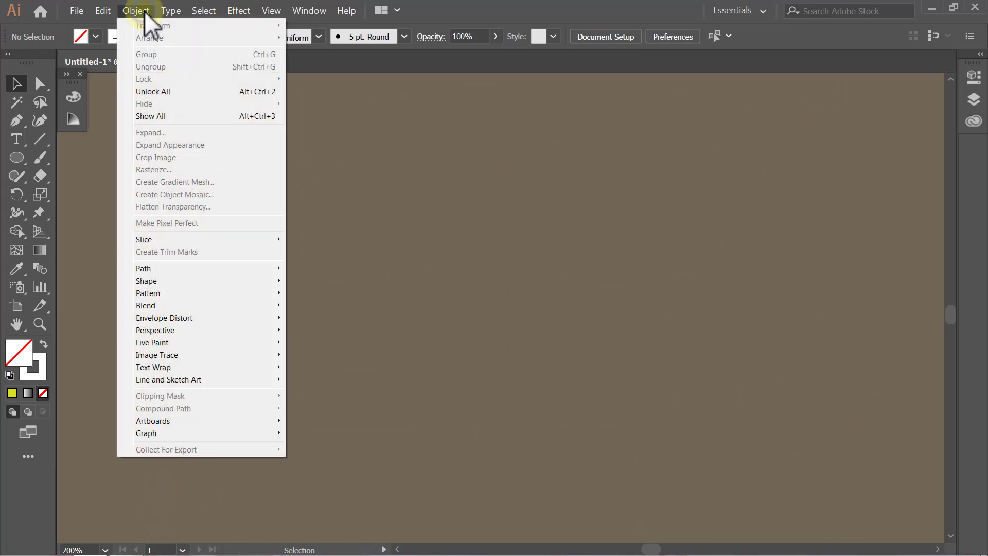
{"action": "left_click", "coordinate": [164, 115]}
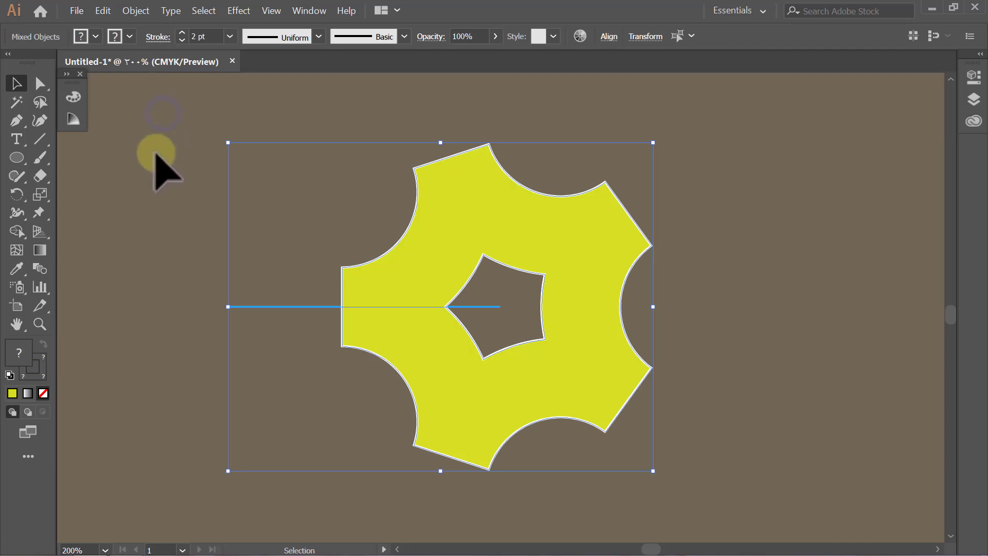
{"action": "left_click", "coordinate": [157, 176]}
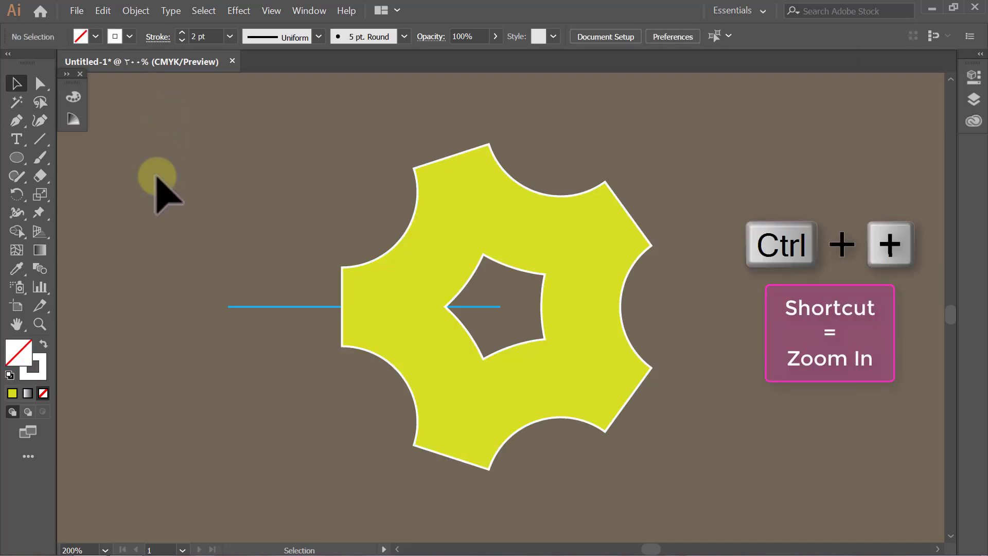
{"action": "key", "text": "ctrl+plus"}
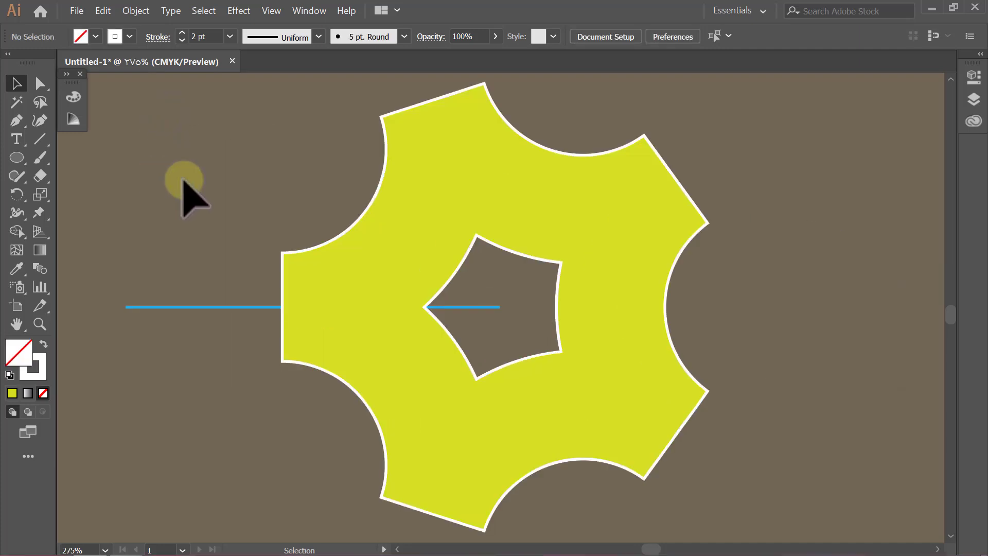
{"action": "left_click", "coordinate": [429, 199]}
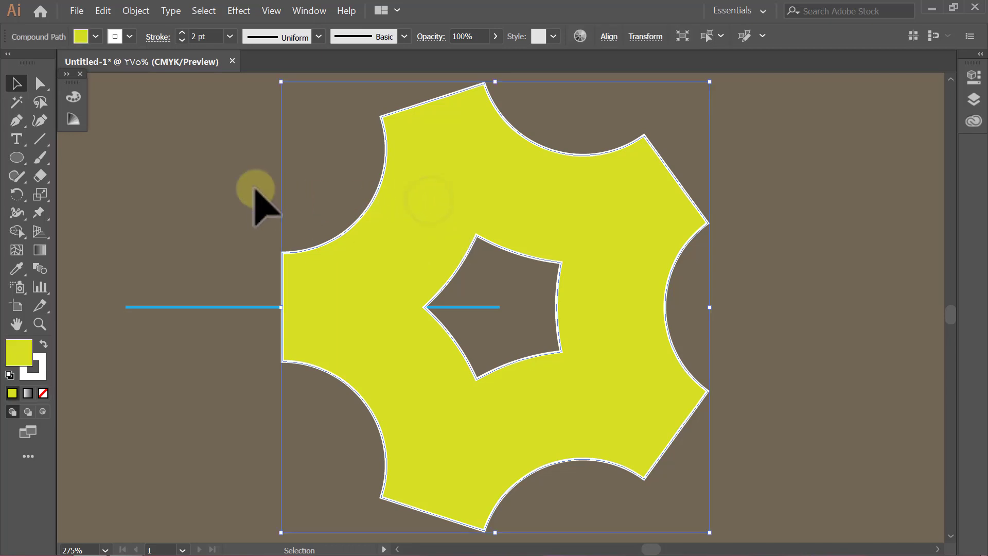
{"action": "left_click", "coordinate": [69, 82]}
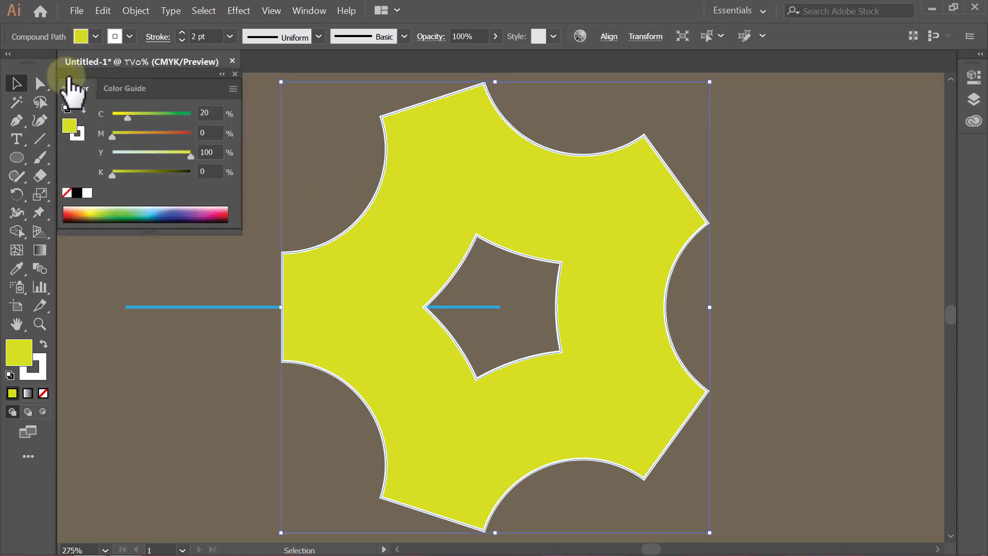
{"action": "left_click", "coordinate": [80, 138]}
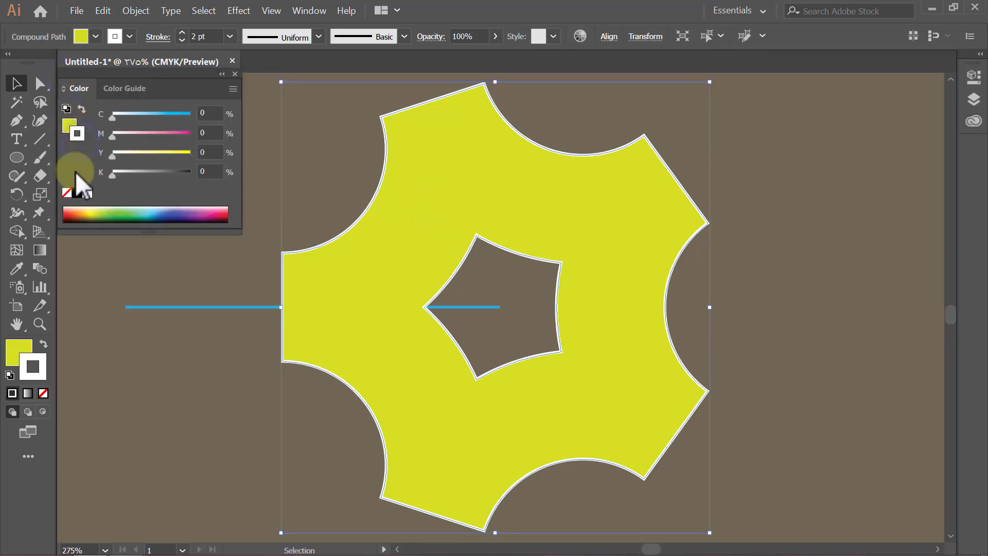
{"action": "left_click", "coordinate": [67, 193]}
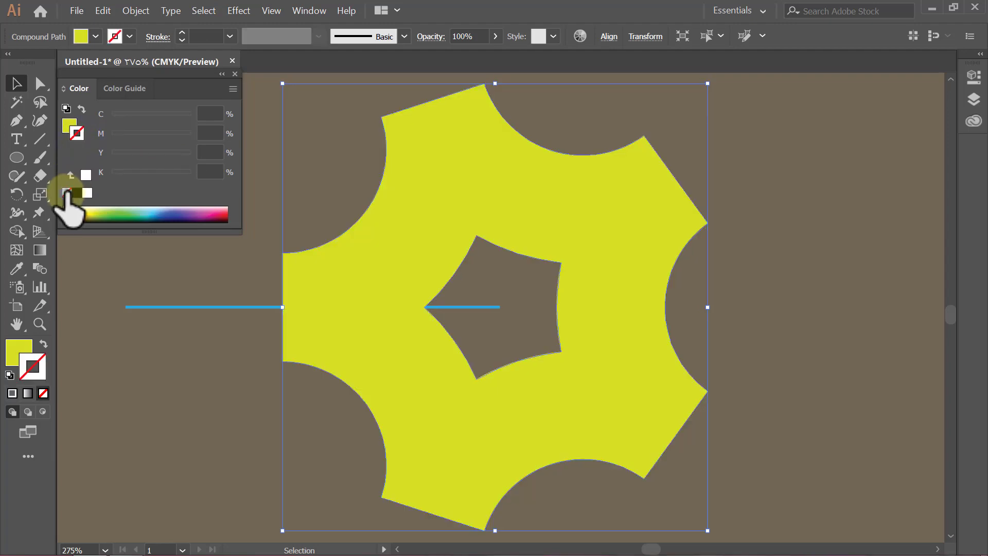
- Fill the ring with pale yellow RGB 252, 249, 206
{"action": "left_click", "coordinate": [63, 129]}
{"action": "left_click", "coordinate": [232, 90]}
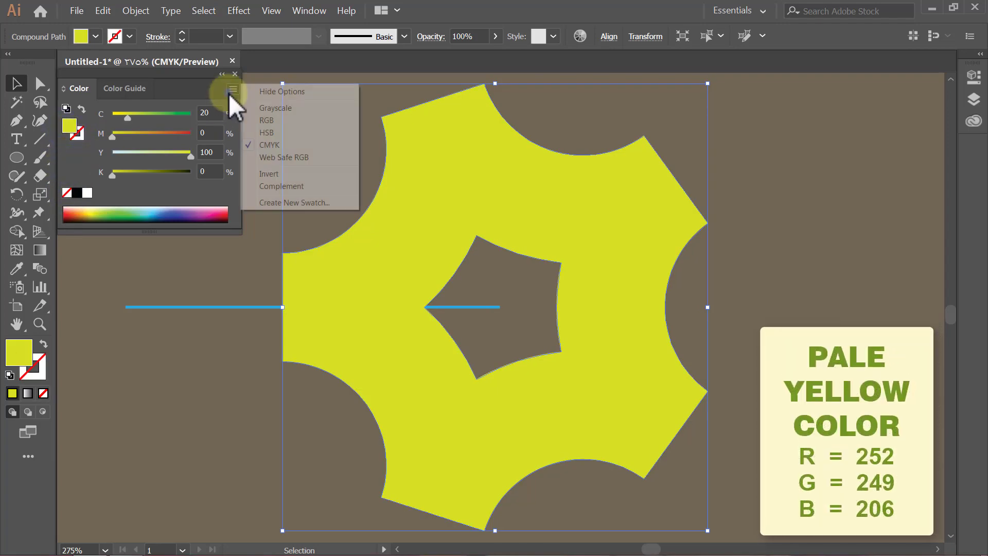
{"action": "left_click", "coordinate": [272, 123]}
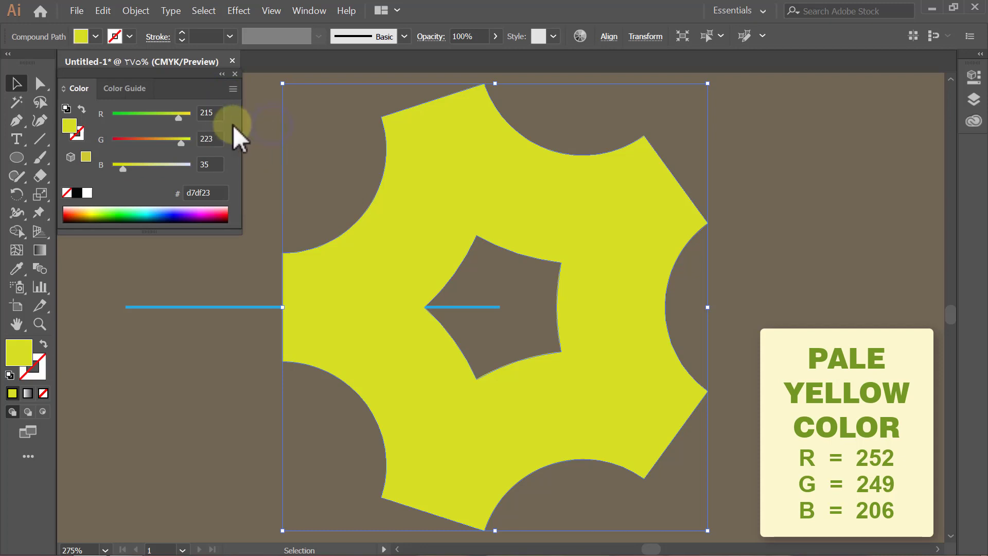
{"action": "double_click", "coordinate": [221, 113]}
{"action": "type", "text": "252"}
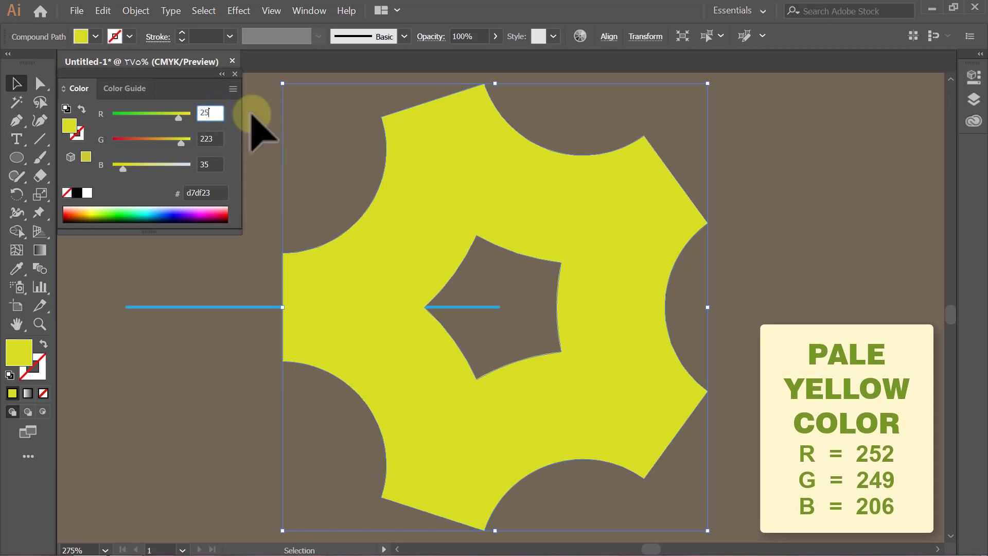
{"action": "key", "text": "Return"}
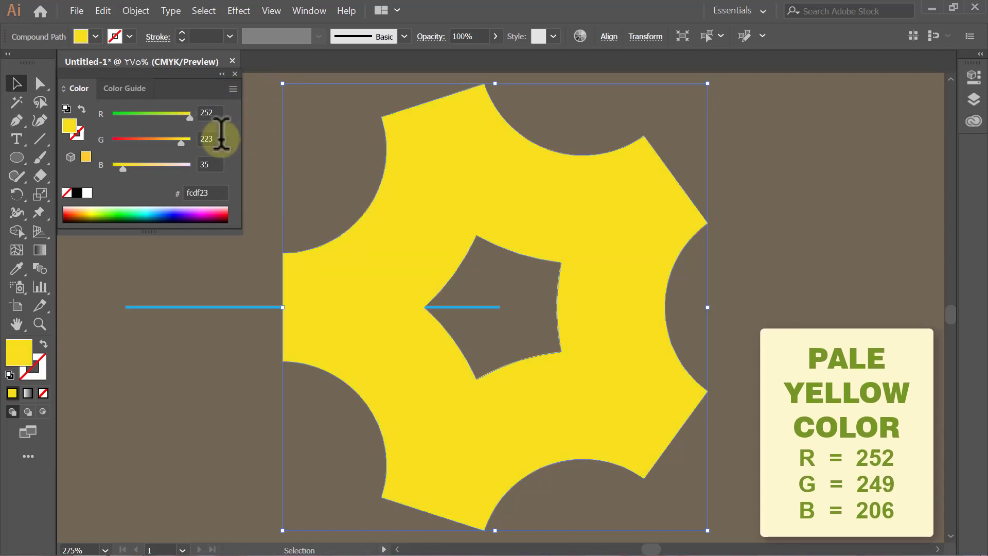
{"action": "double_click", "coordinate": [220, 138]}
{"action": "type", "text": "249"}
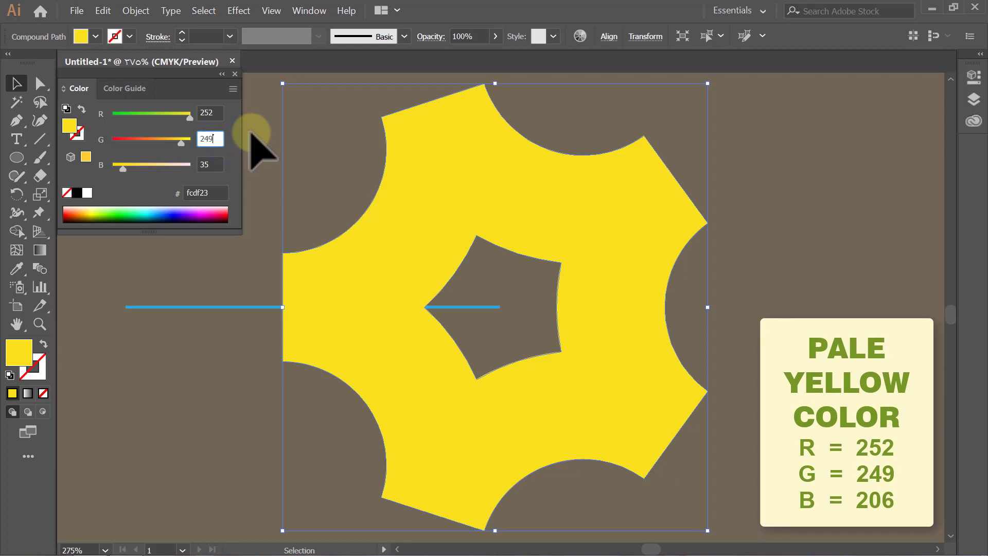
{"action": "key", "text": "Return"}
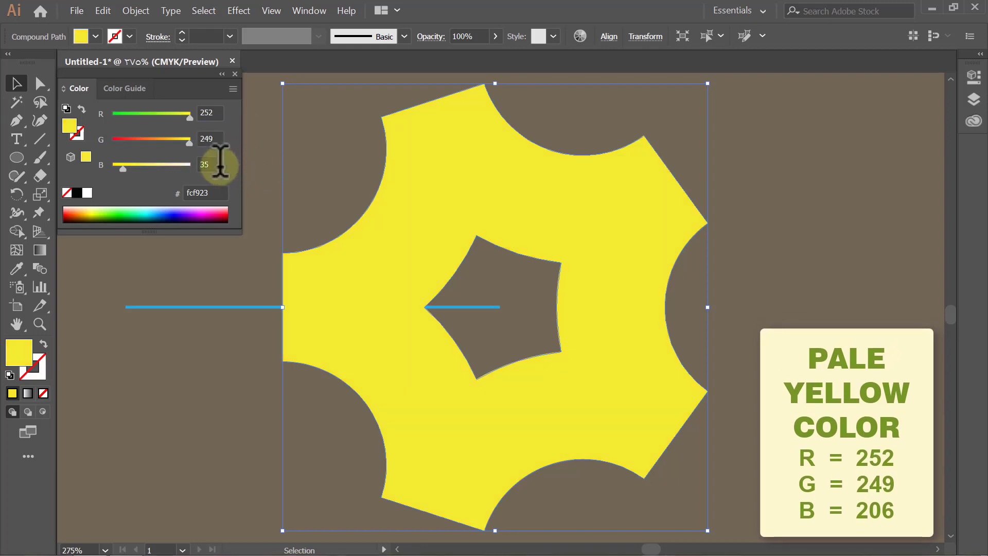
{"action": "double_click", "coordinate": [211, 164]}
{"action": "type", "text": "206"}
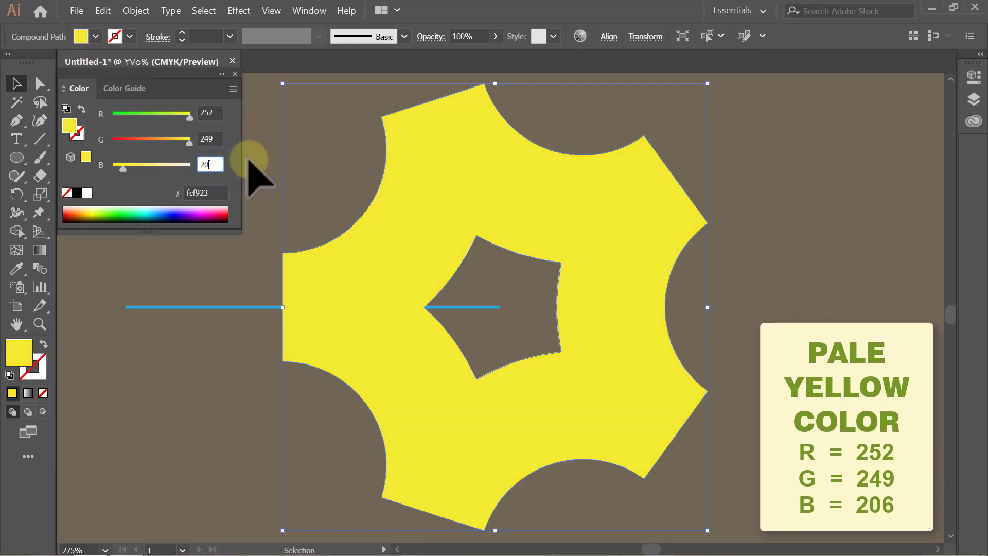
{"action": "key", "text": "Return"}
{"action": "left_click", "coordinate": [249, 160]}
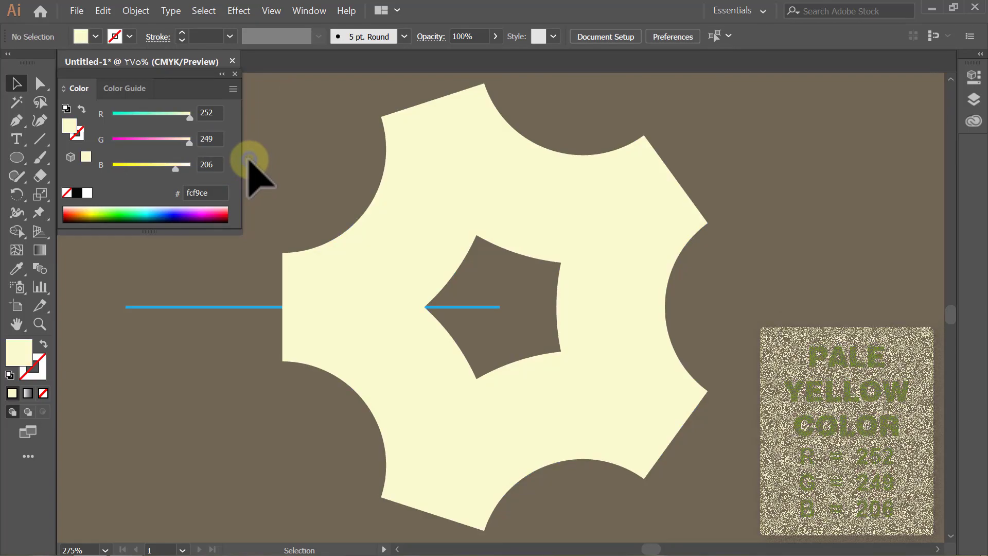
- Paste the copied blue wedge in front of the ring and set its stroke to None
{"action": "left_click", "coordinate": [222, 74]}
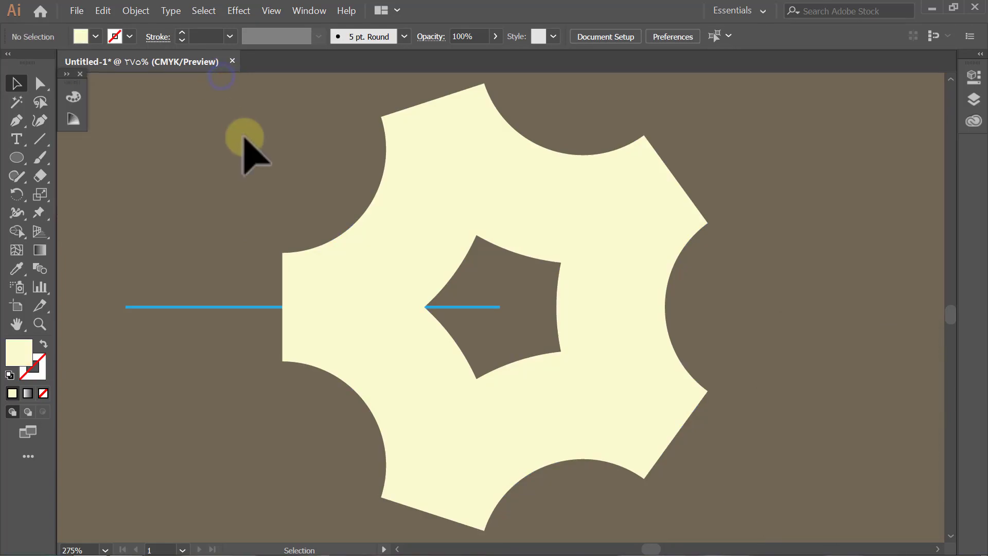
{"action": "left_click", "coordinate": [103, 11]}
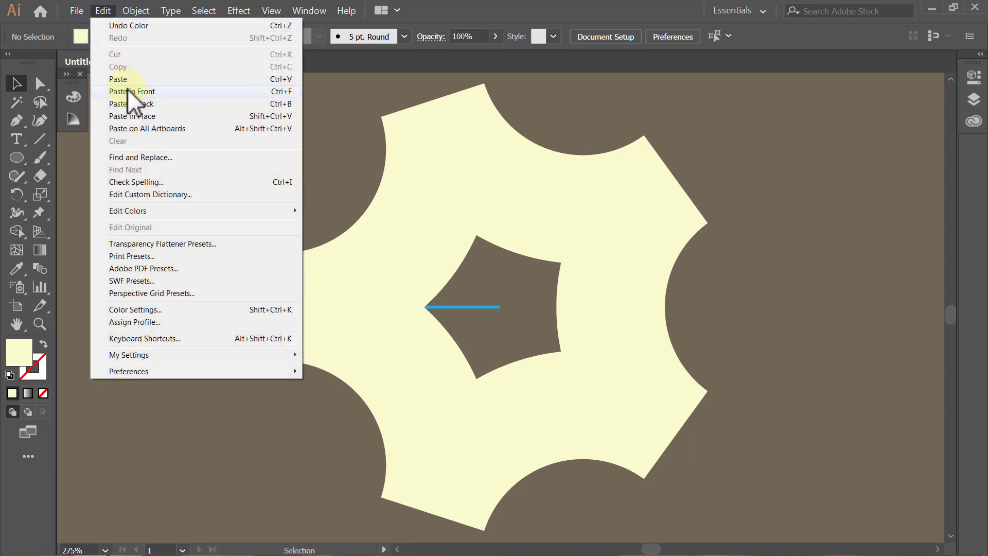
{"action": "left_click", "coordinate": [150, 114]}
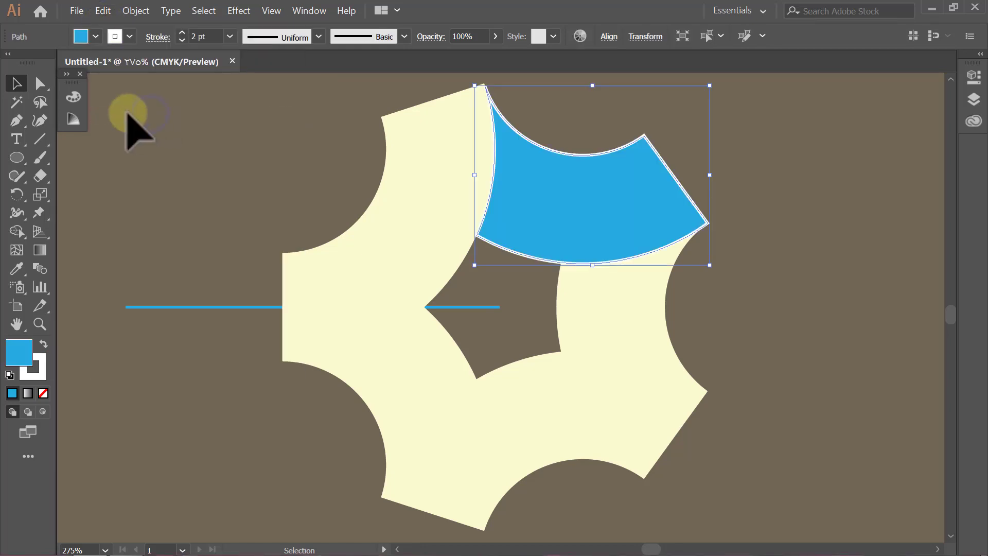
{"action": "left_click", "coordinate": [66, 73]}
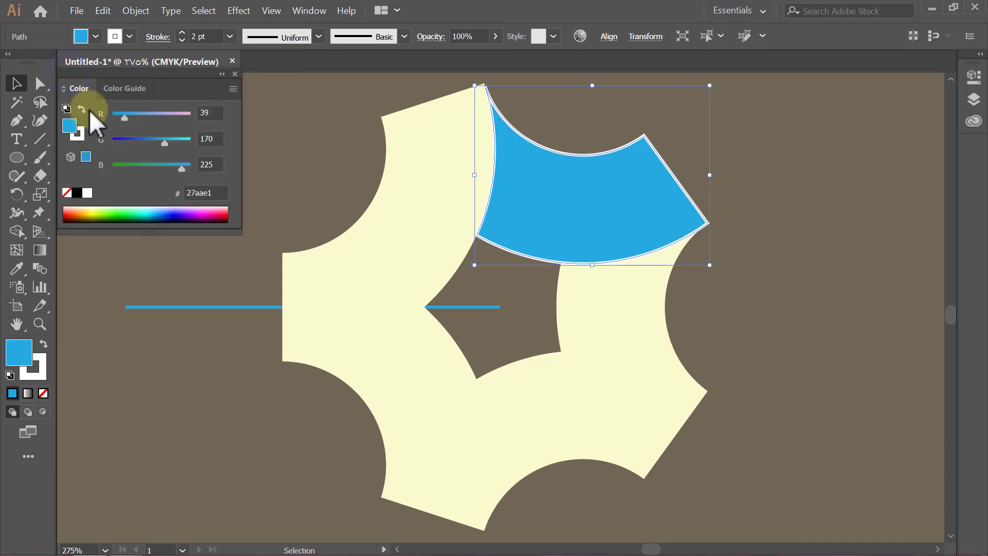
{"action": "left_click", "coordinate": [83, 130]}
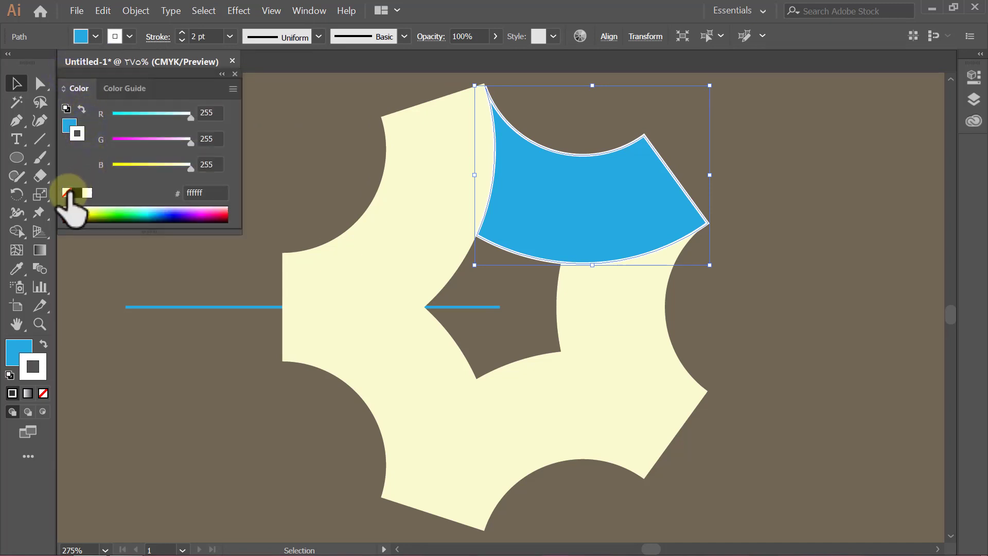
{"action": "left_click", "coordinate": [66, 192]}
{"action": "left_click", "coordinate": [66, 133]}
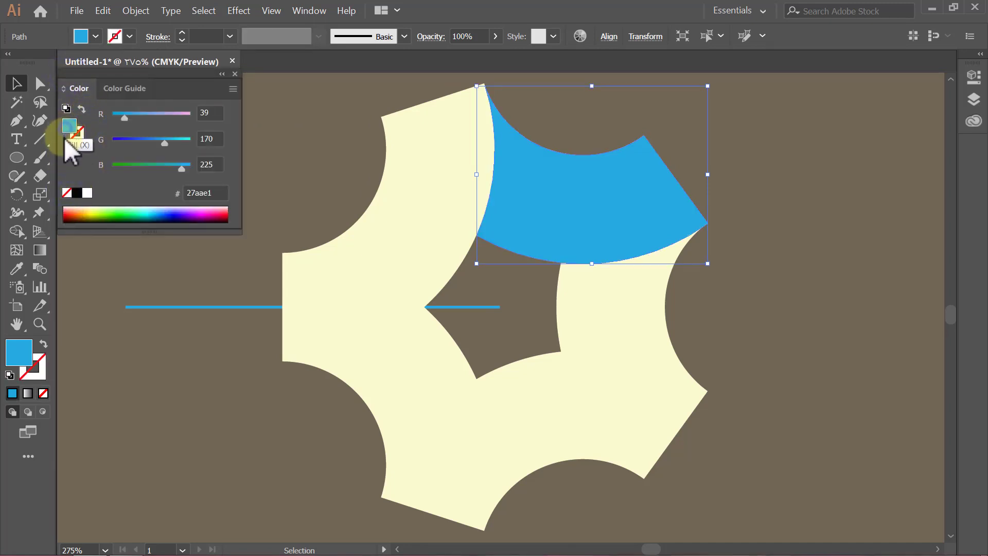
{"action": "left_click", "coordinate": [235, 75]}
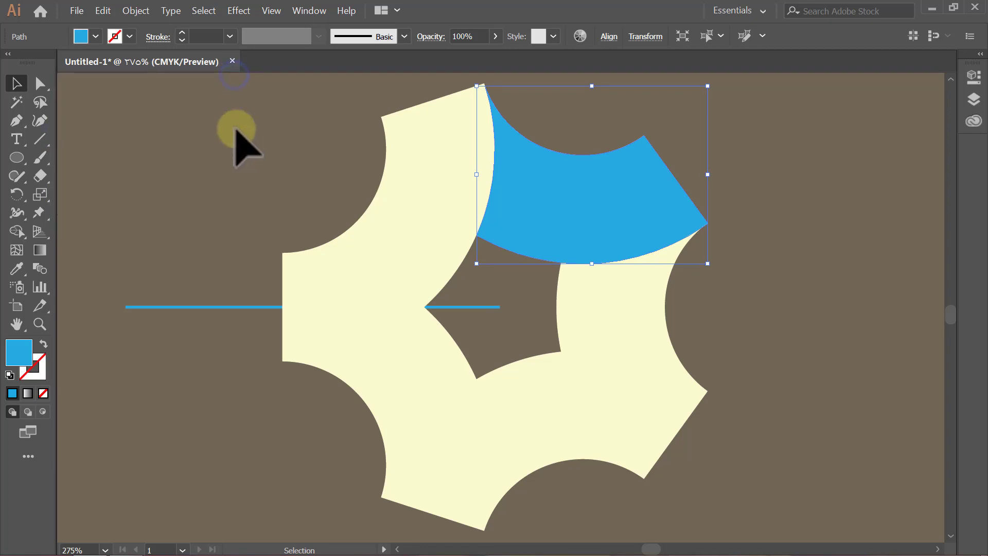
- Give the wedge a linear gradient drawn across it at -5.4°
{"action": "double_click", "coordinate": [41, 251]}
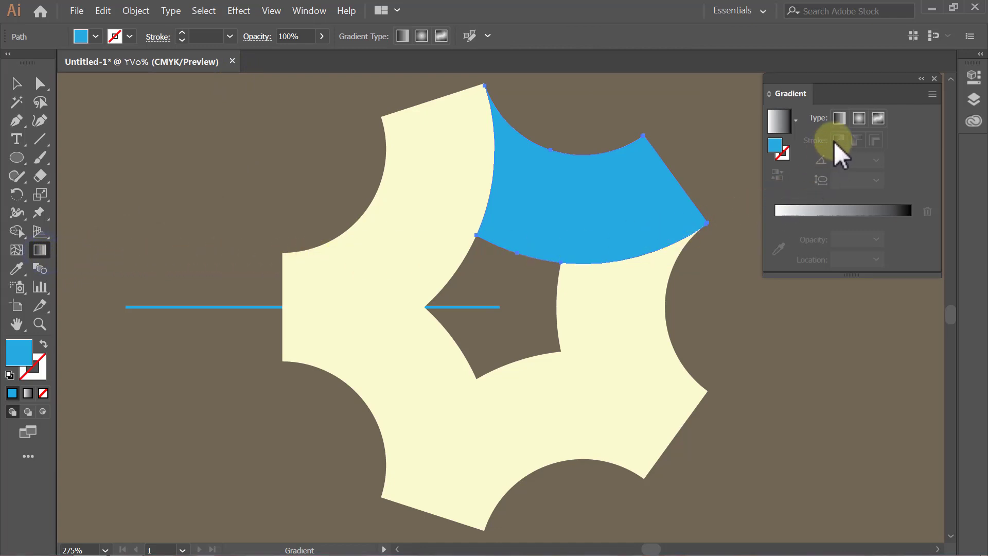
{"action": "left_click", "coordinate": [844, 123]}
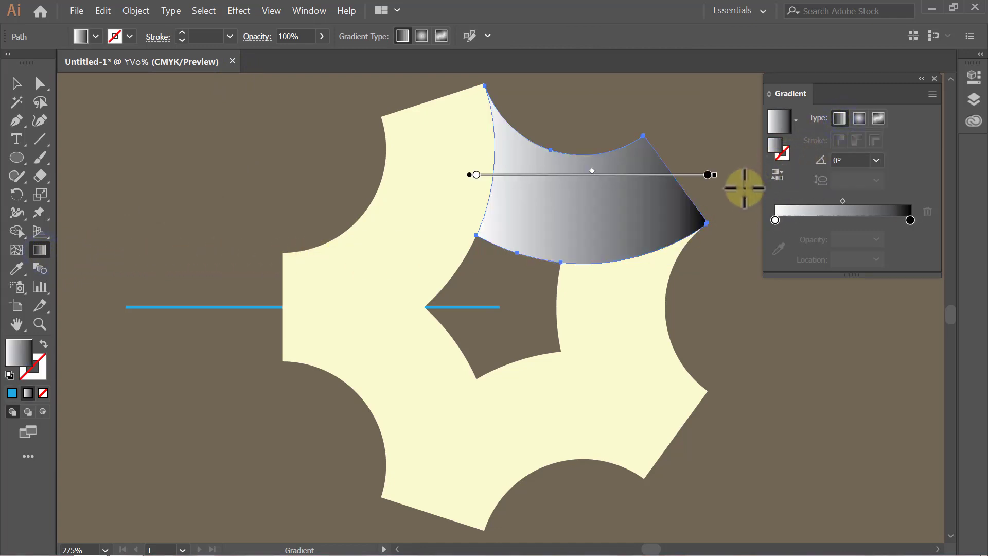
{"action": "left_click_drag", "start_coordinate": [492, 161], "coordinate": [718, 185]}
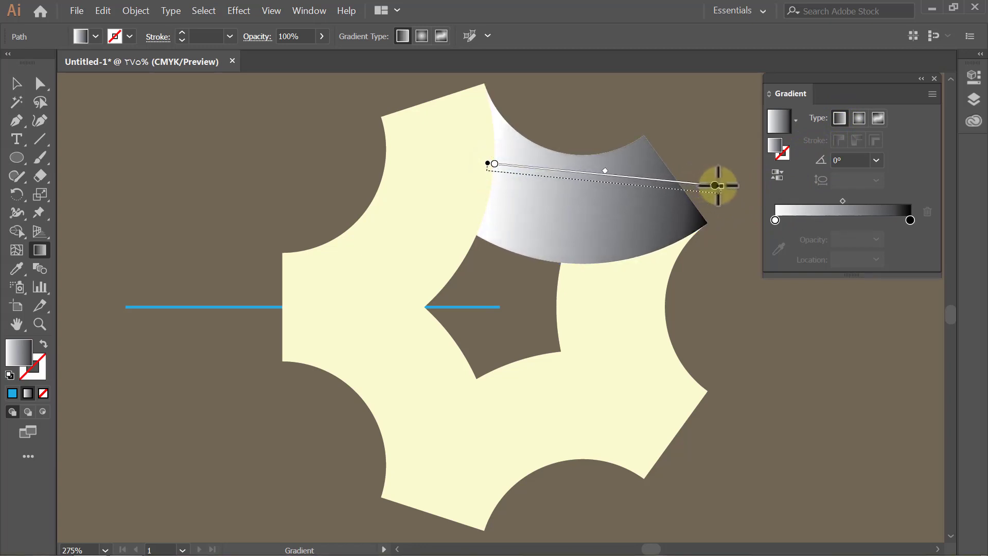
{"action": "left_click_drag", "start_coordinate": [722, 185], "coordinate": [722, 185]}
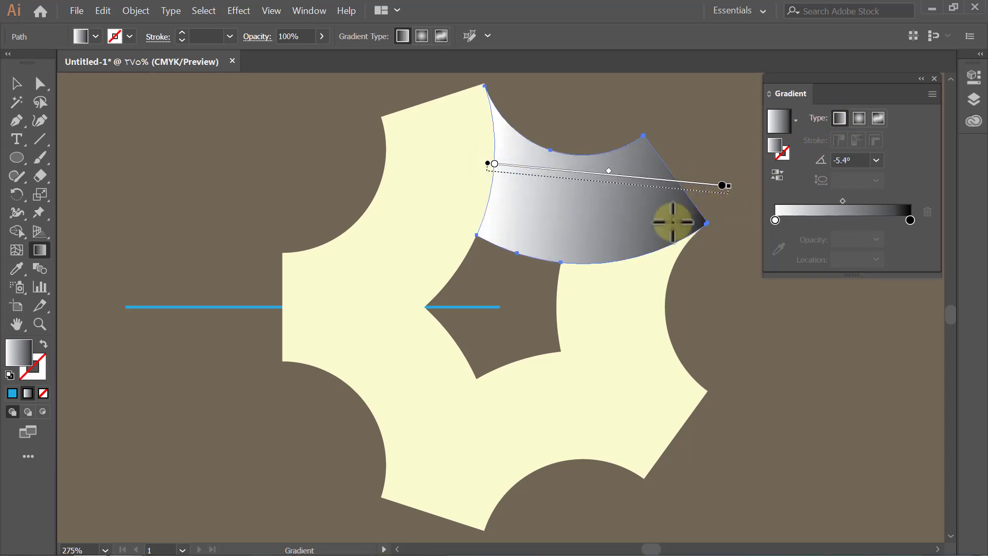
- Add two gradient stops and place them at 33% and 66%
{"action": "left_click", "coordinate": [808, 221]}
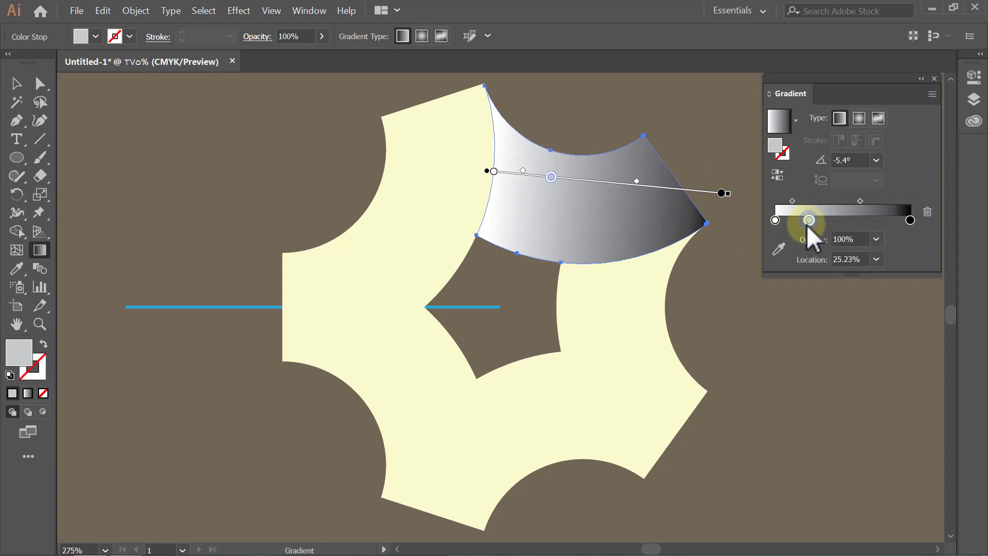
{"action": "left_click", "coordinate": [867, 220]}
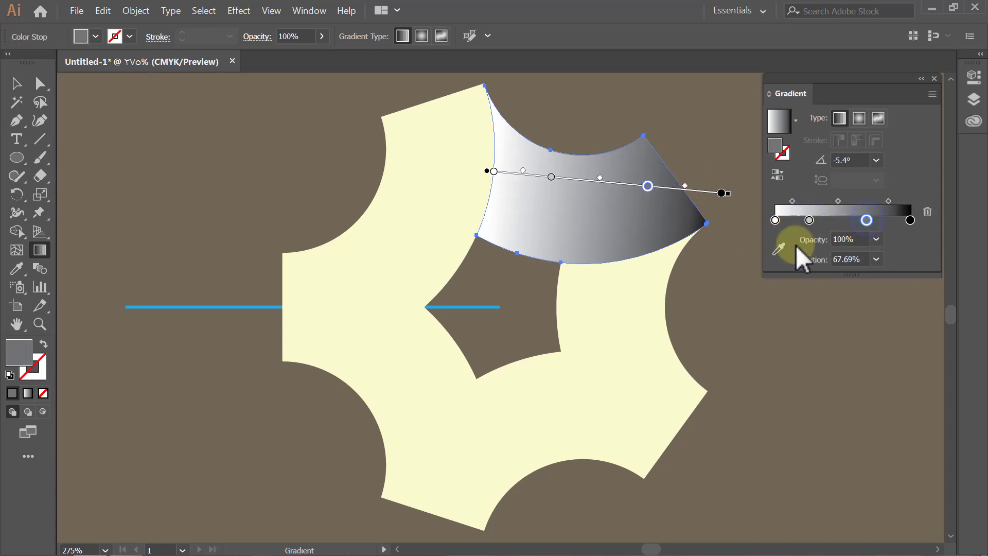
{"action": "left_click", "coordinate": [809, 220]}
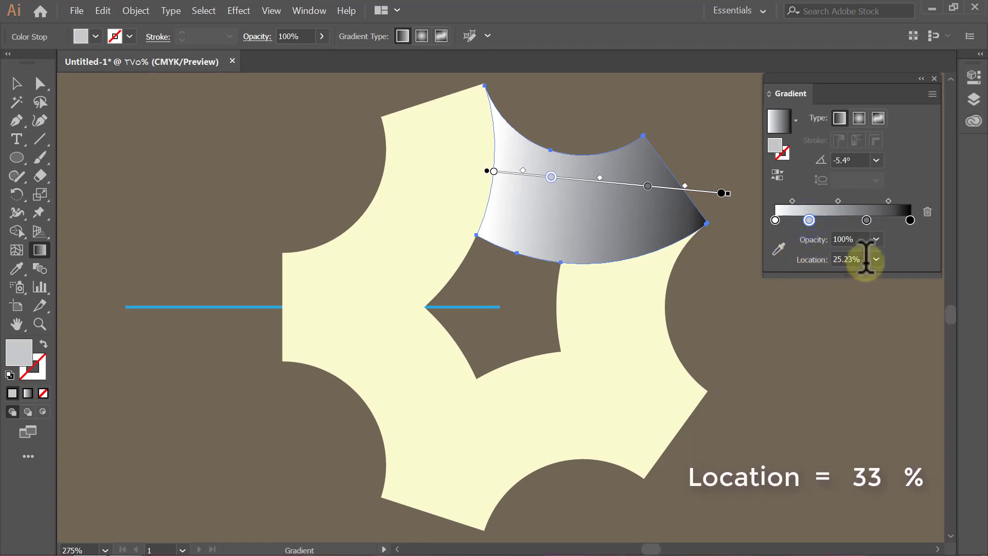
{"action": "left_click_drag", "start_coordinate": [863, 259], "coordinate": [830, 259]}
{"action": "type", "text": "33"}
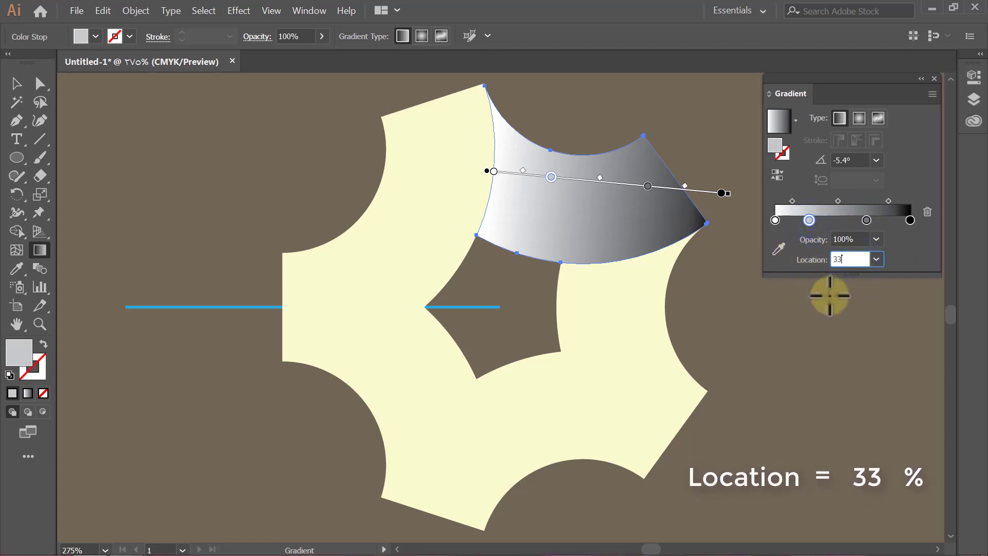
{"action": "key", "text": "Return"}
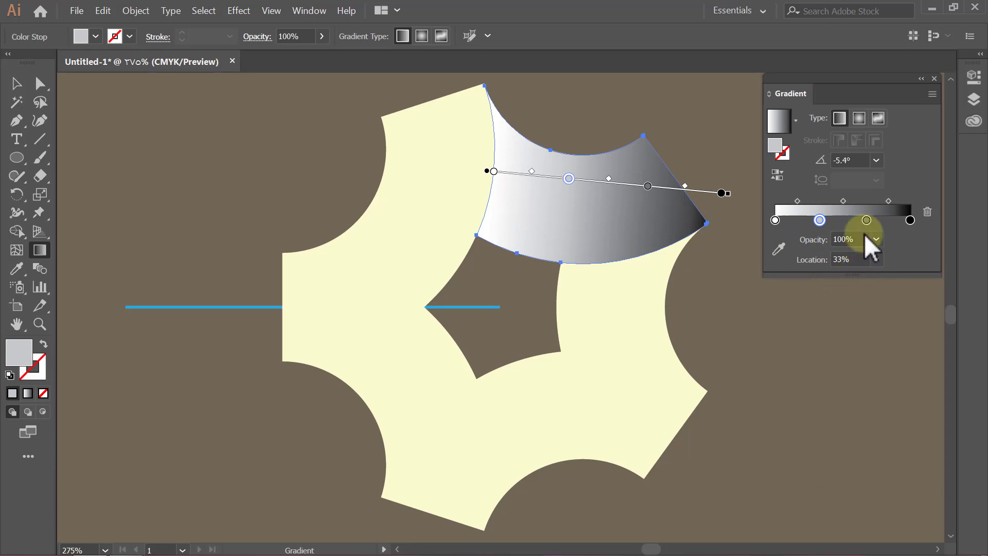
{"action": "left_click", "coordinate": [867, 221]}
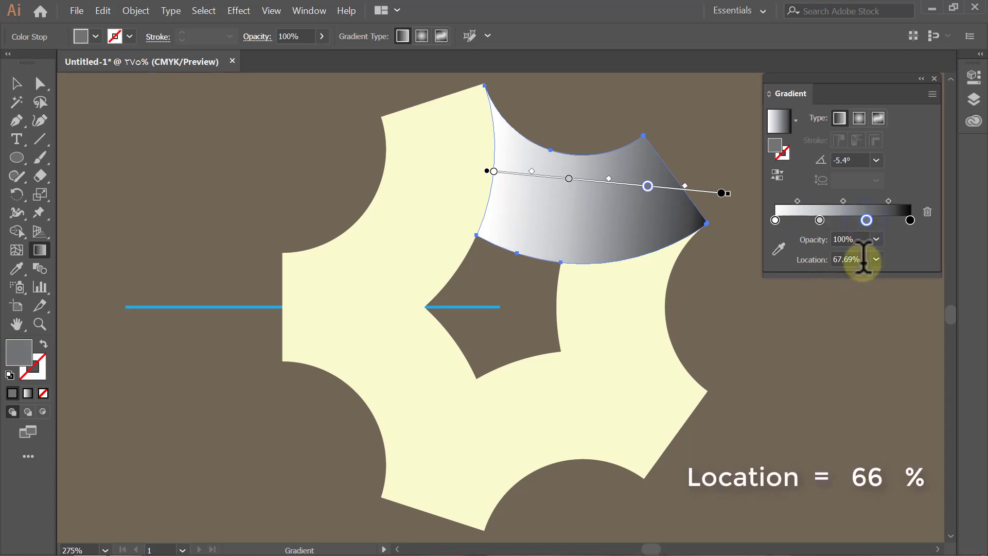
{"action": "left_click_drag", "start_coordinate": [863, 260], "coordinate": [831, 259]}
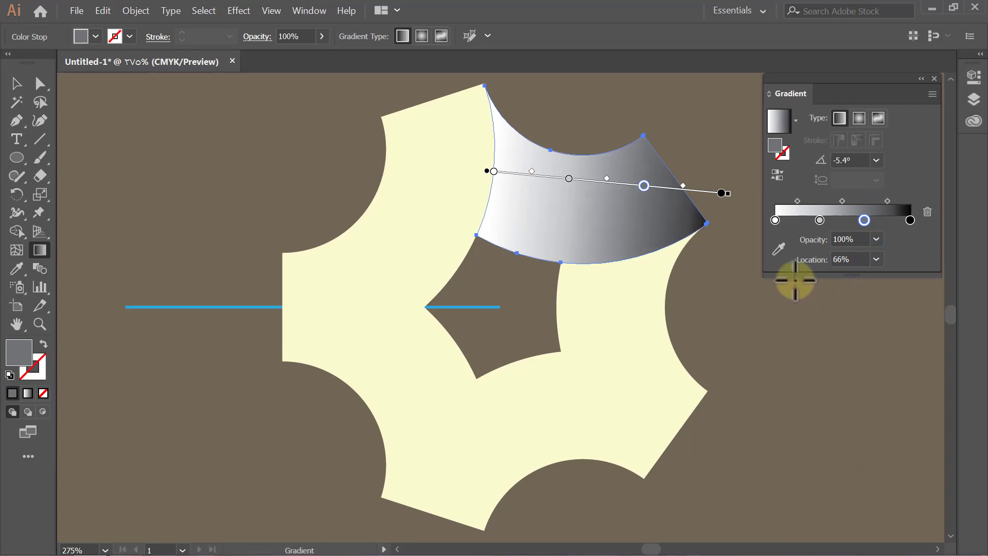
- Set the first gradient stop to dark grey RGB 51, 51, 51
{"action": "double_click", "coordinate": [776, 221]}
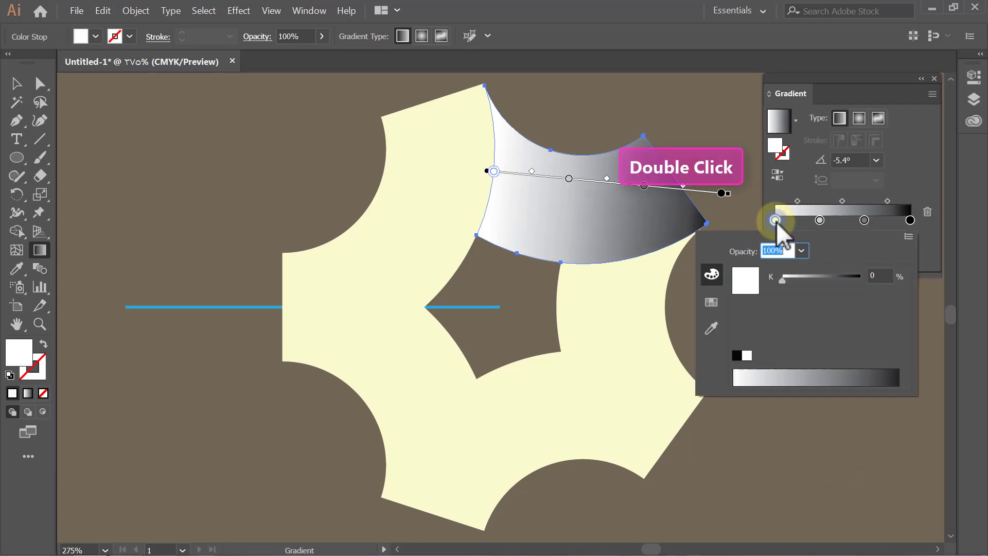
{"action": "left_click", "coordinate": [908, 236]}
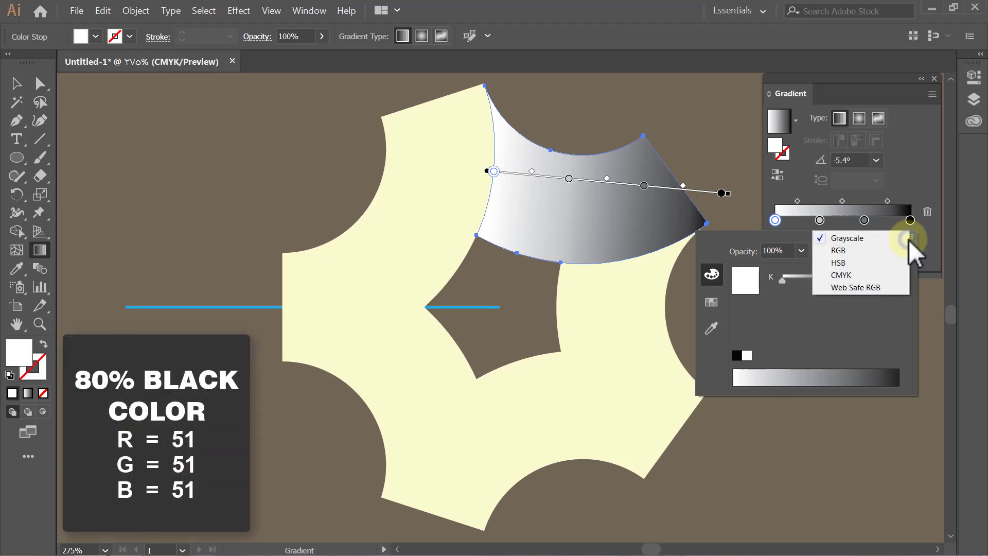
{"action": "left_click", "coordinate": [863, 250]}
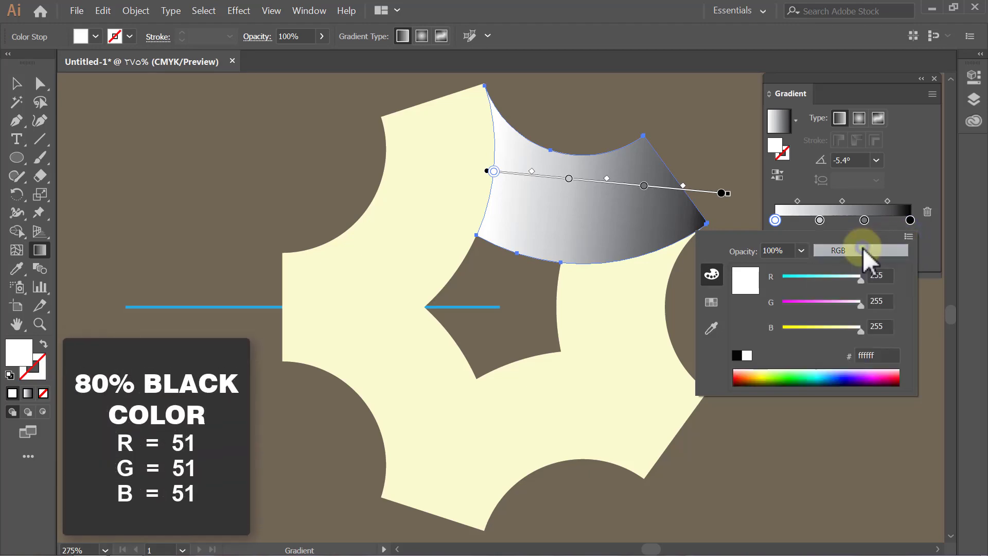
{"action": "left_click", "coordinate": [890, 275]}
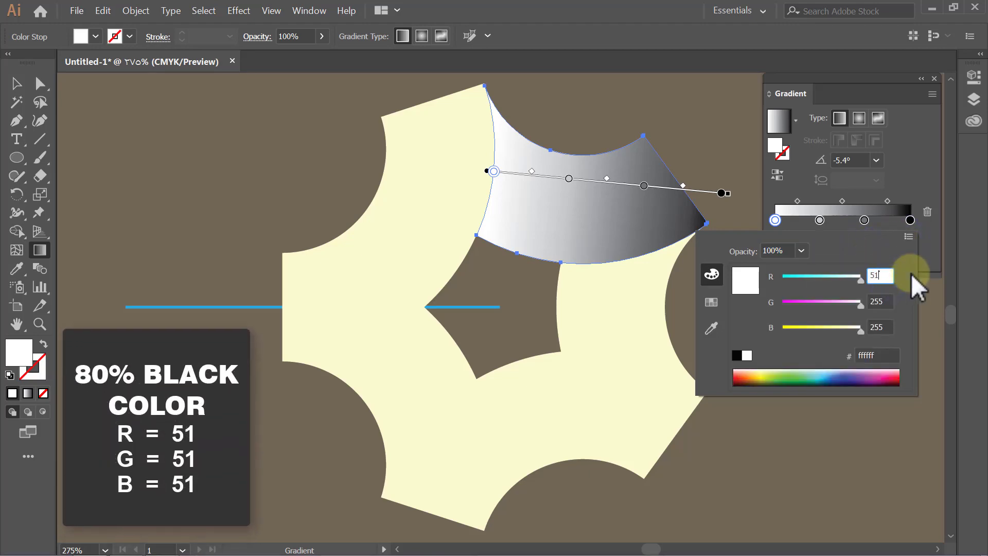
{"action": "type", "text": "51"}
{"action": "left_click", "coordinate": [889, 301]}
{"action": "double_click", "coordinate": [889, 302]}
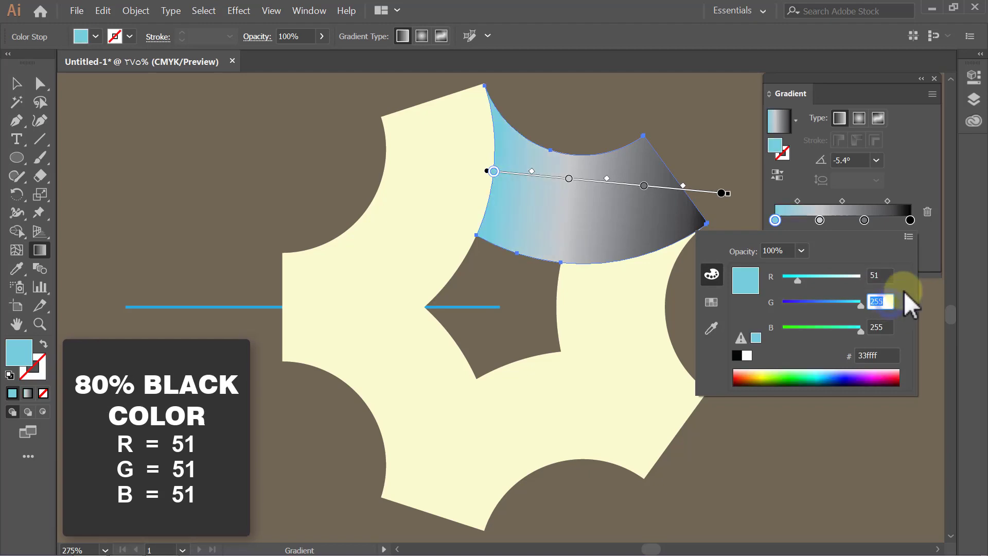
{"action": "left_click", "coordinate": [881, 327]}
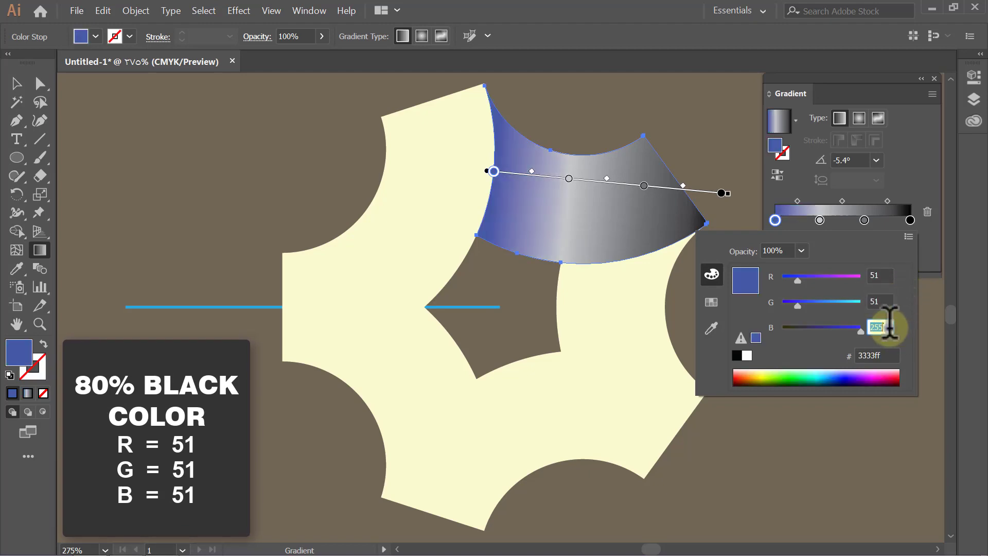
{"action": "type", "text": "51"}
{"action": "key", "text": "Return"}
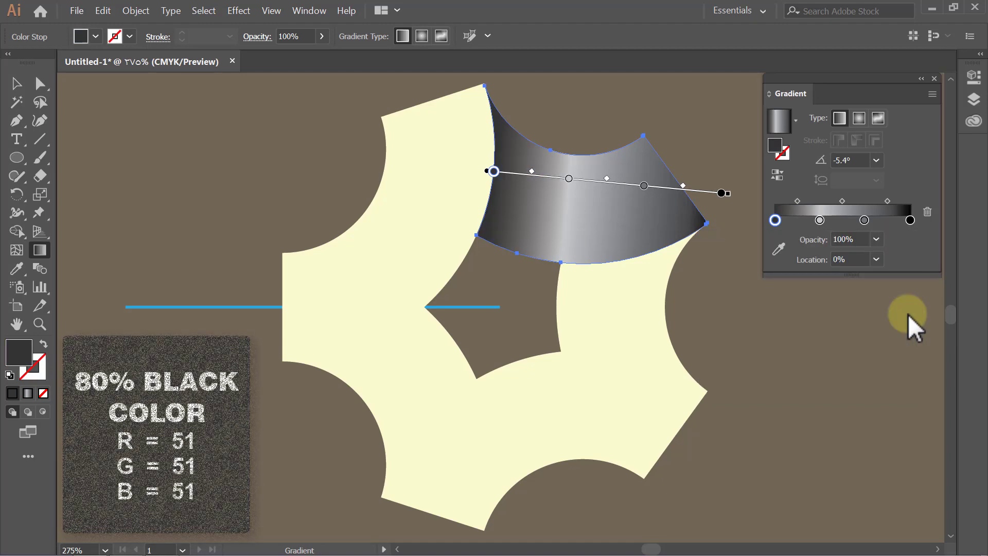
- Make the 33% and 66% gradient stops pure white
{"action": "left_click", "coordinate": [820, 220]}
{"action": "double_click", "coordinate": [820, 220]}
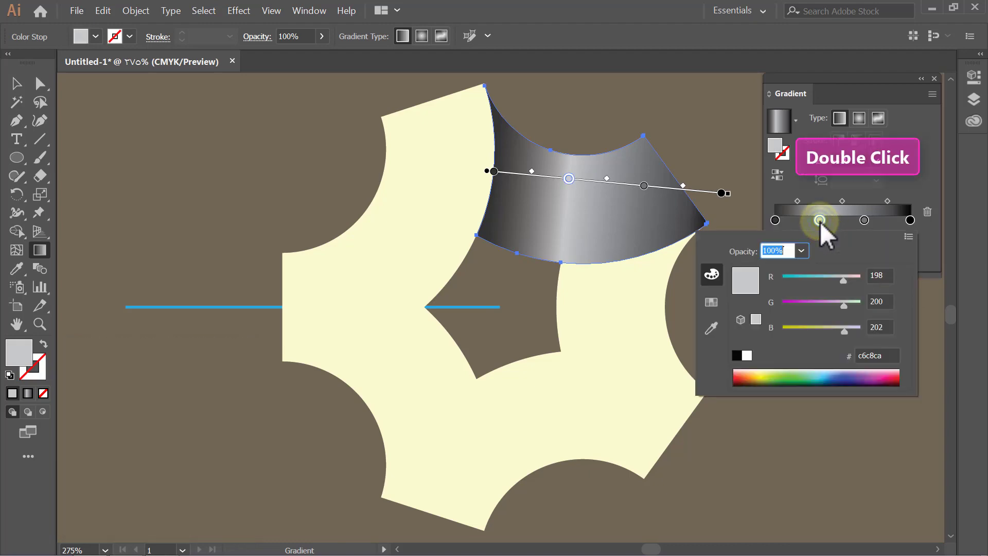
{"action": "left_click", "coordinate": [747, 355]}
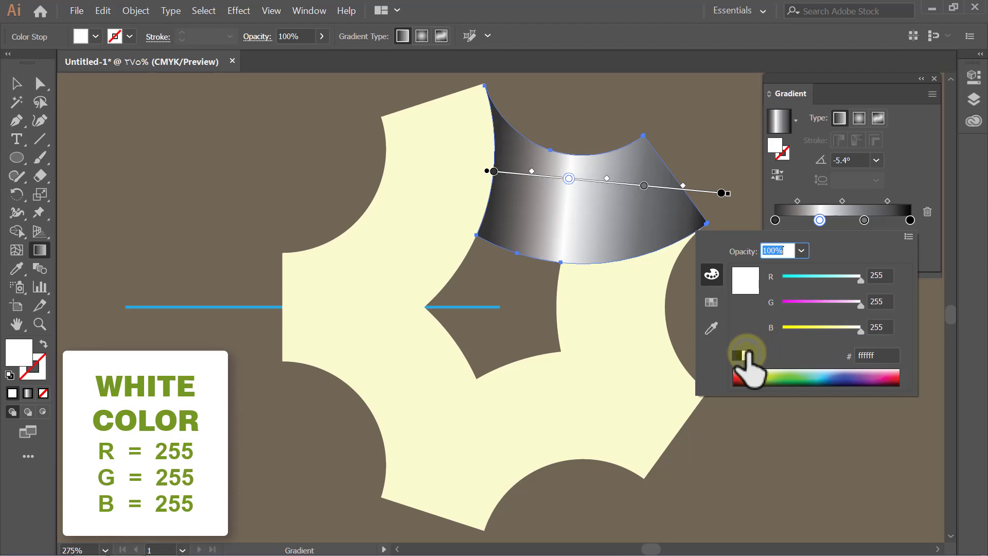
{"action": "left_click", "coordinate": [928, 257]}
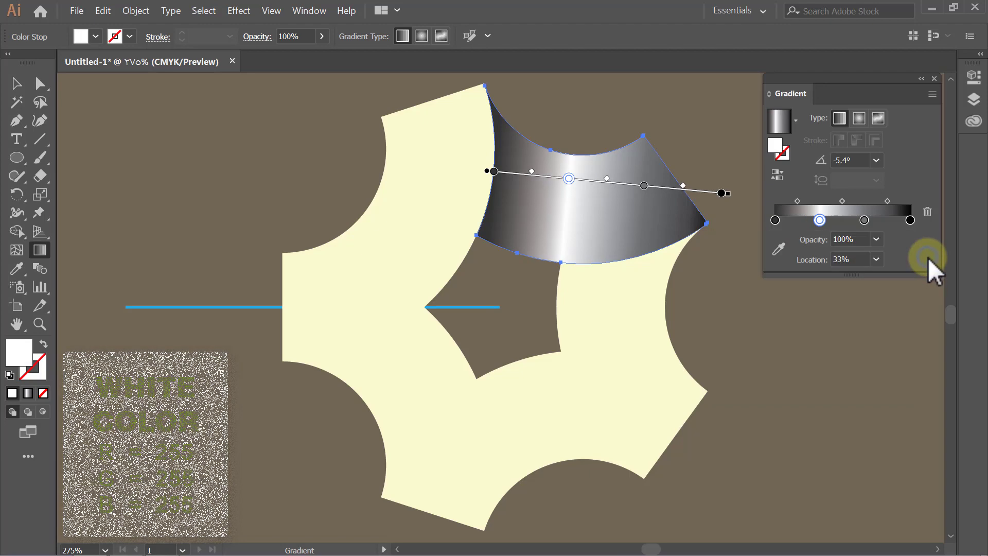
{"action": "double_click", "coordinate": [866, 222]}
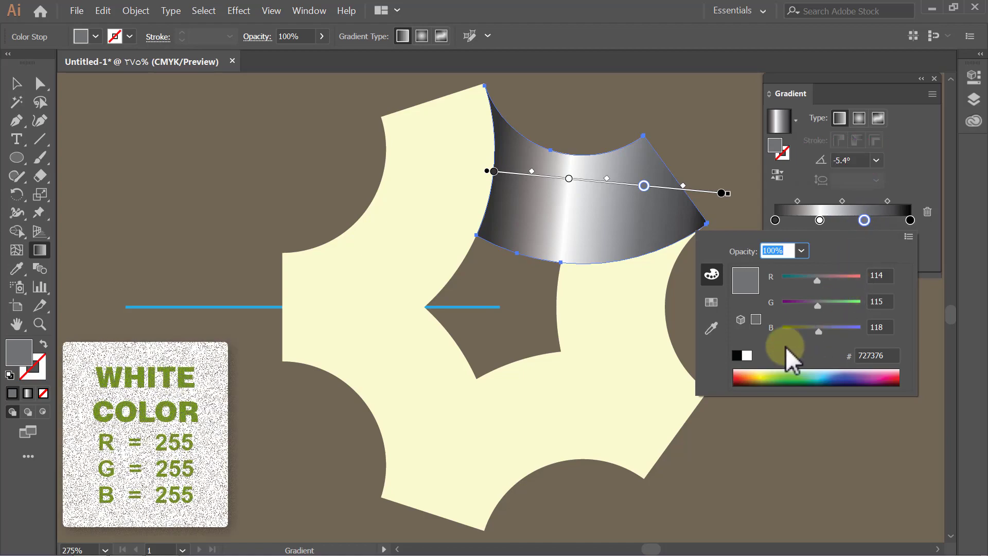
{"action": "left_click", "coordinate": [748, 355]}
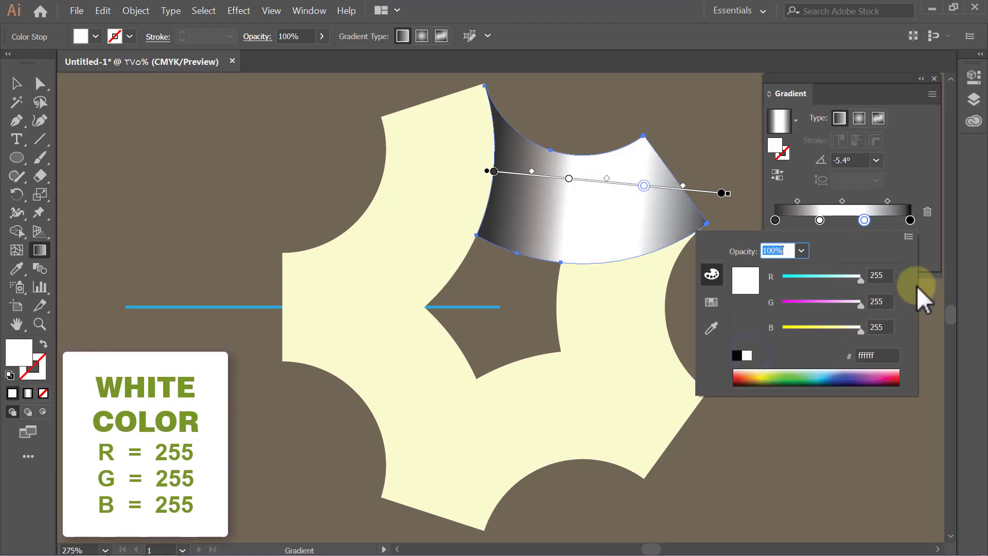
{"action": "left_click", "coordinate": [928, 261]}
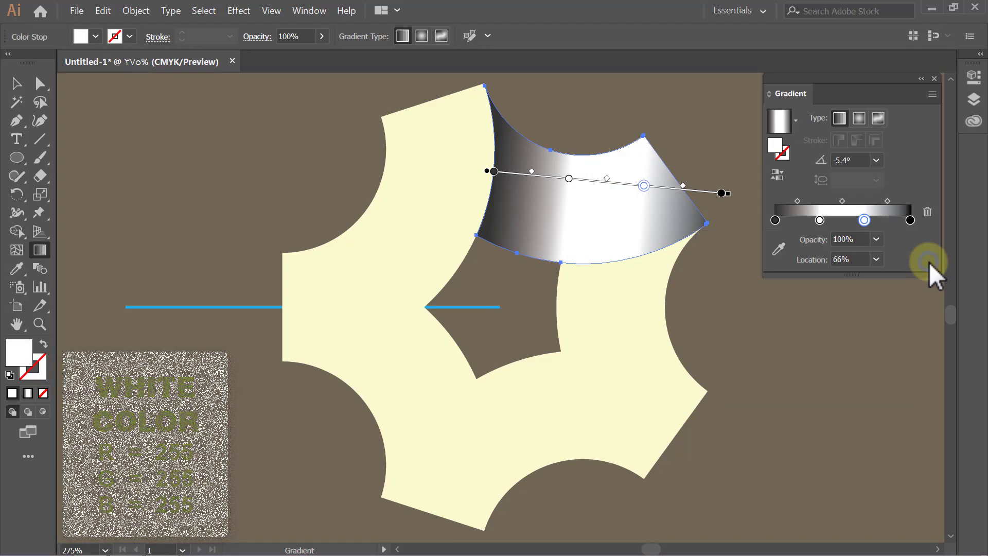
- Set the end gradient stop to light grey RGB 179, 180, 180
{"action": "double_click", "coordinate": [910, 221]}
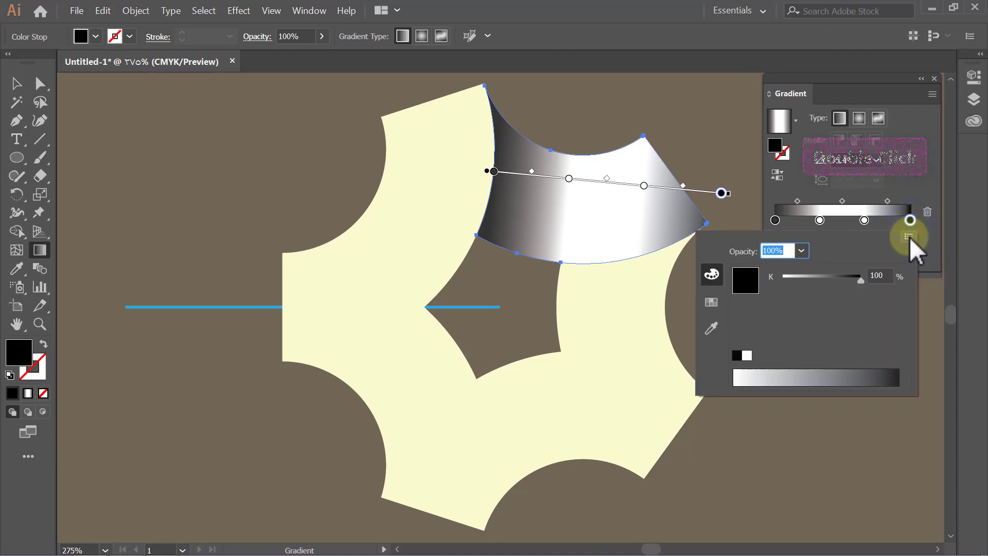
{"action": "left_click", "coordinate": [909, 237]}
{"action": "left_click", "coordinate": [867, 252]}
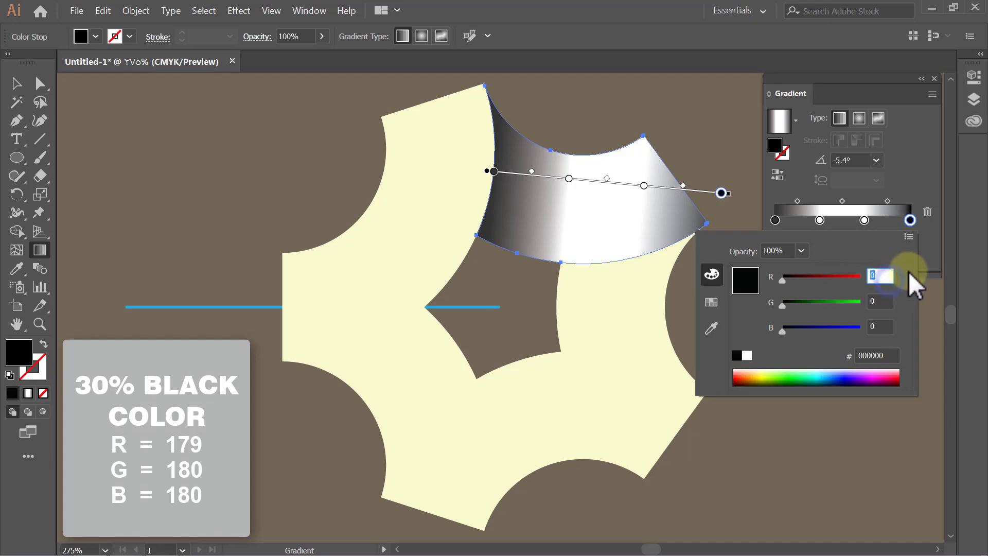
{"action": "type", "text": "79"}
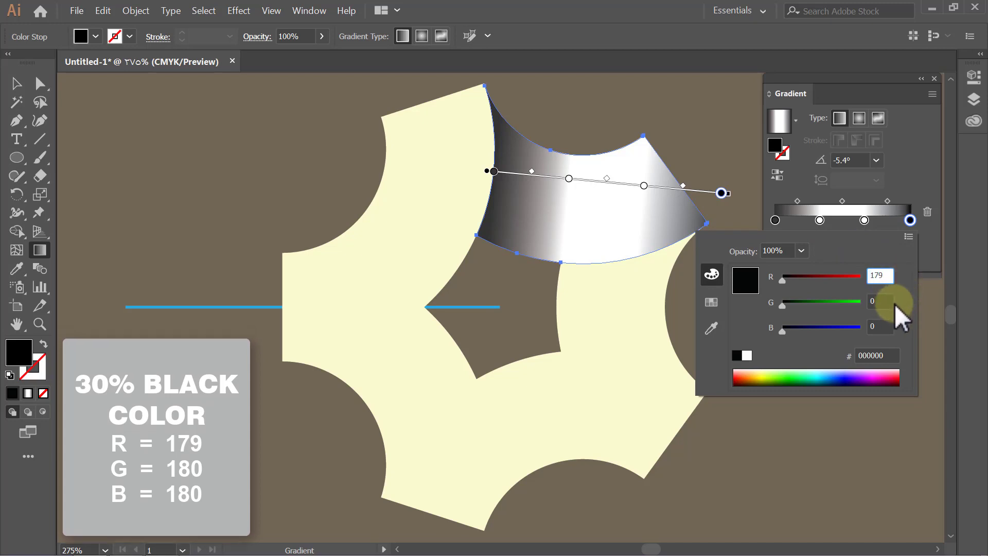
{"action": "left_click", "coordinate": [888, 301]}
{"action": "type", "text": "18"}
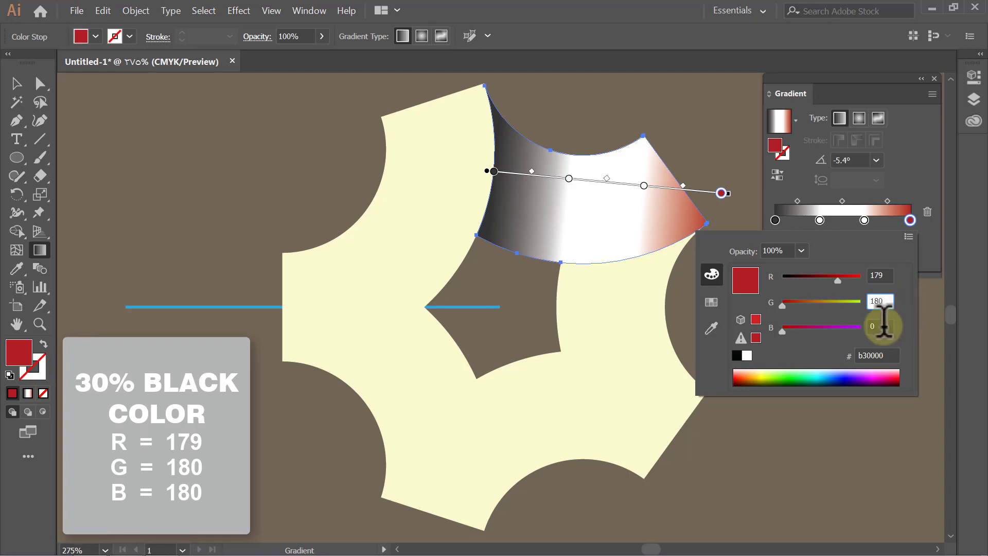
{"action": "left_click", "coordinate": [881, 326]}
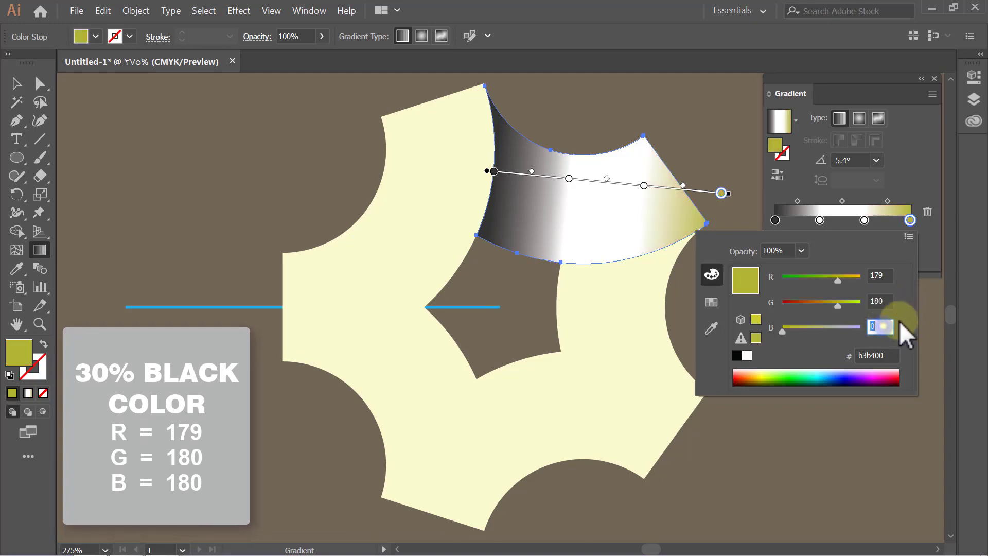
{"action": "type", "text": "180"}
{"action": "key", "text": "Return"}
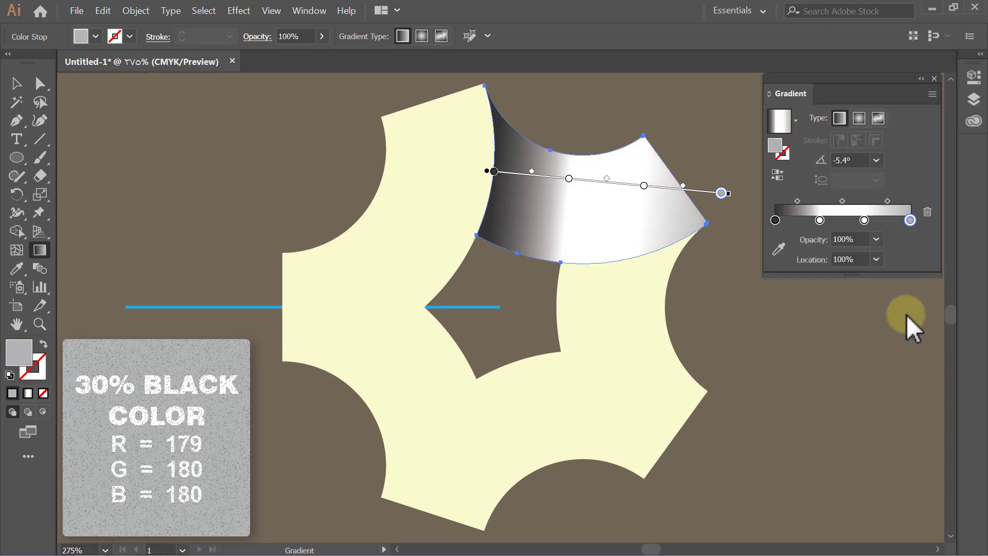
- Give all four gradient stops 15% opacity
{"action": "left_click", "coordinate": [775, 221]}
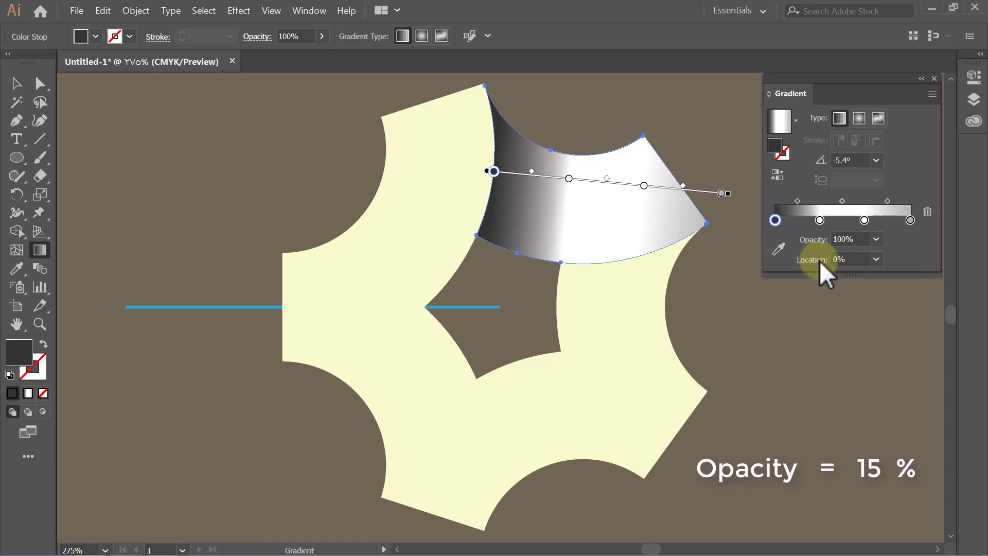
{"action": "left_click", "coordinate": [843, 237]}
{"action": "type", "text": "1"}
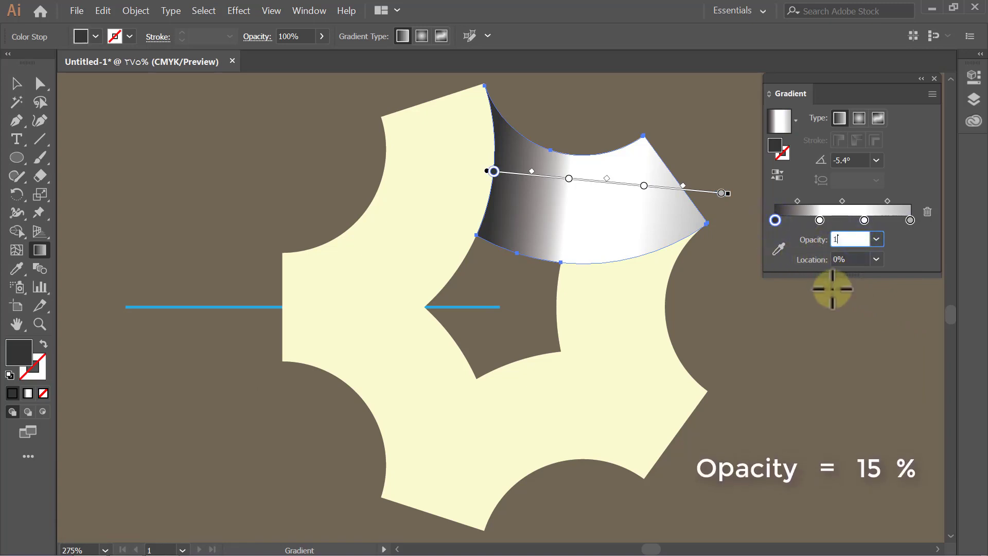
{"action": "type", "text": "5"}
{"action": "key", "text": "Return"}
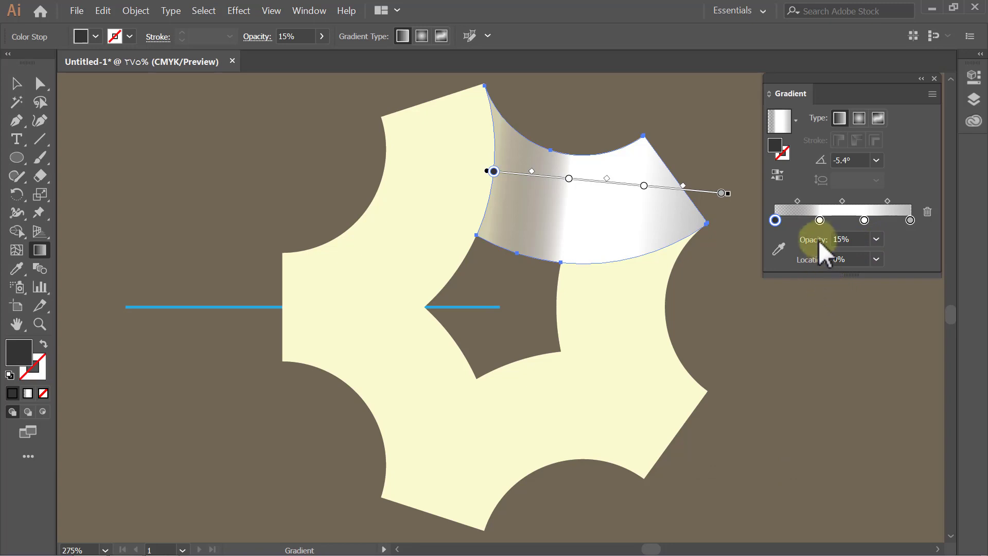
{"action": "left_click", "coordinate": [819, 220]}
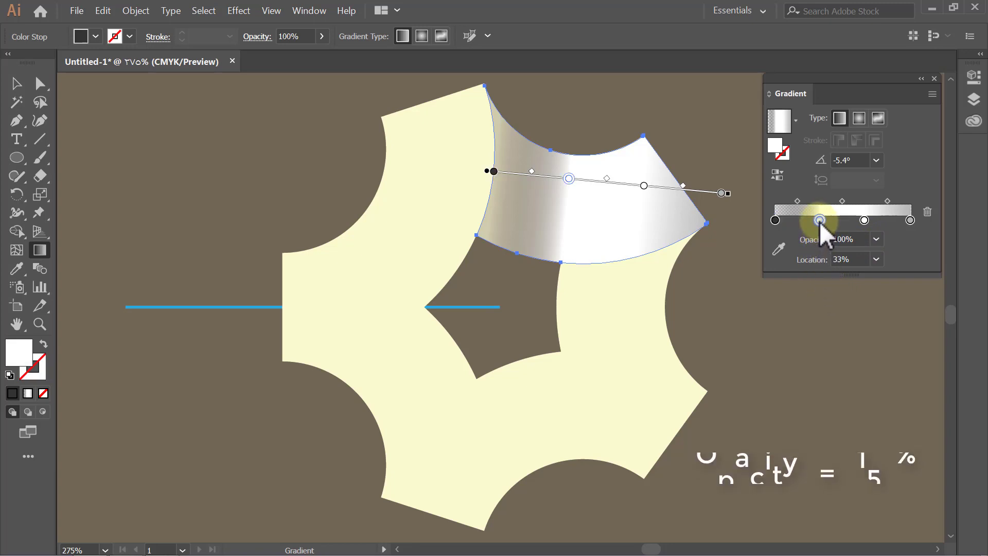
{"action": "double_click", "coordinate": [864, 240]}
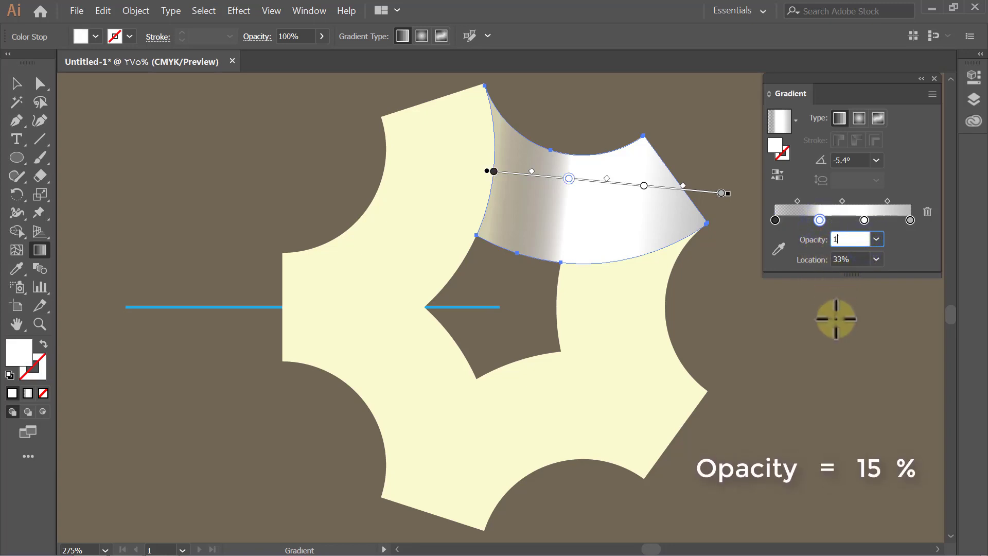
{"action": "type", "text": "5"}
{"action": "key", "text": "Return"}
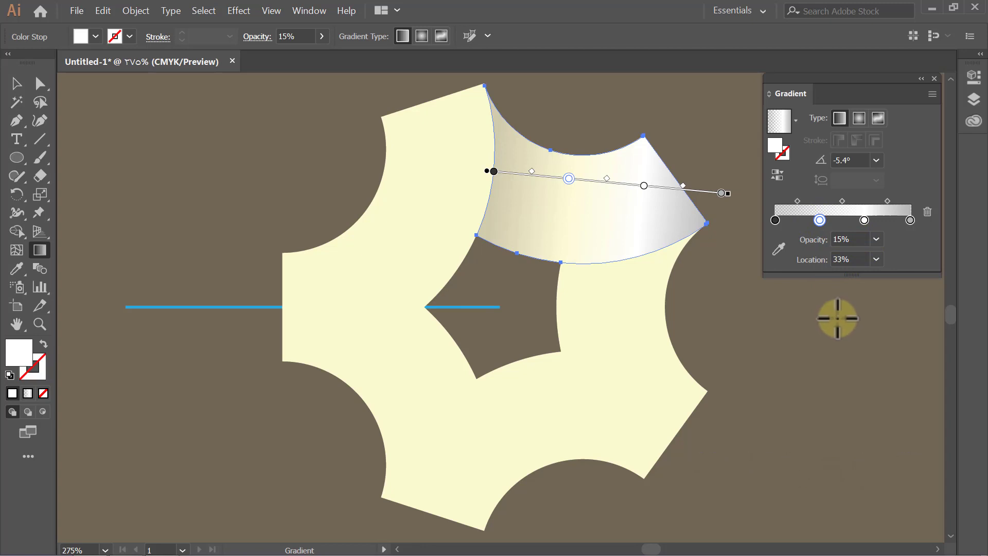
{"action": "left_click", "coordinate": [864, 222]}
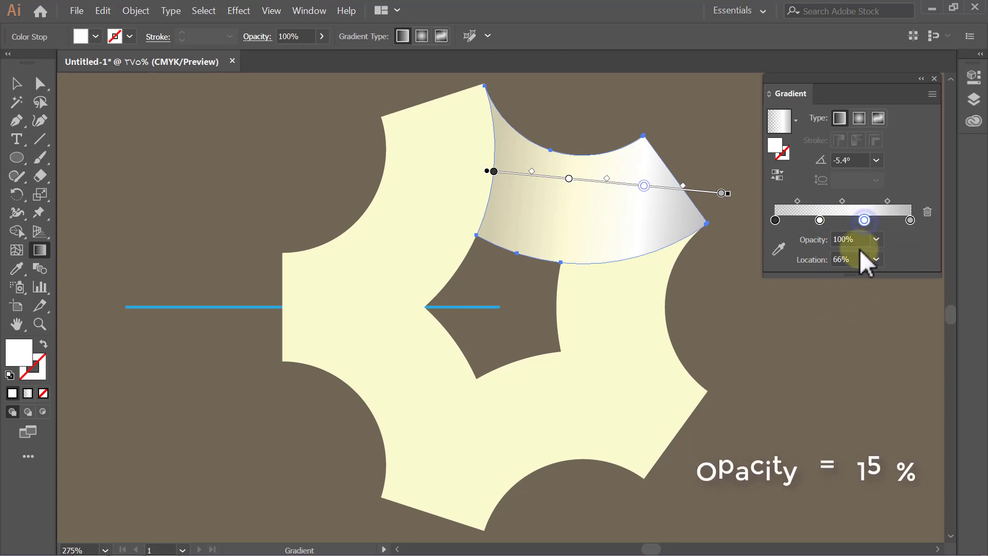
{"action": "left_click", "coordinate": [847, 240]}
{"action": "double_click", "coordinate": [847, 240]}
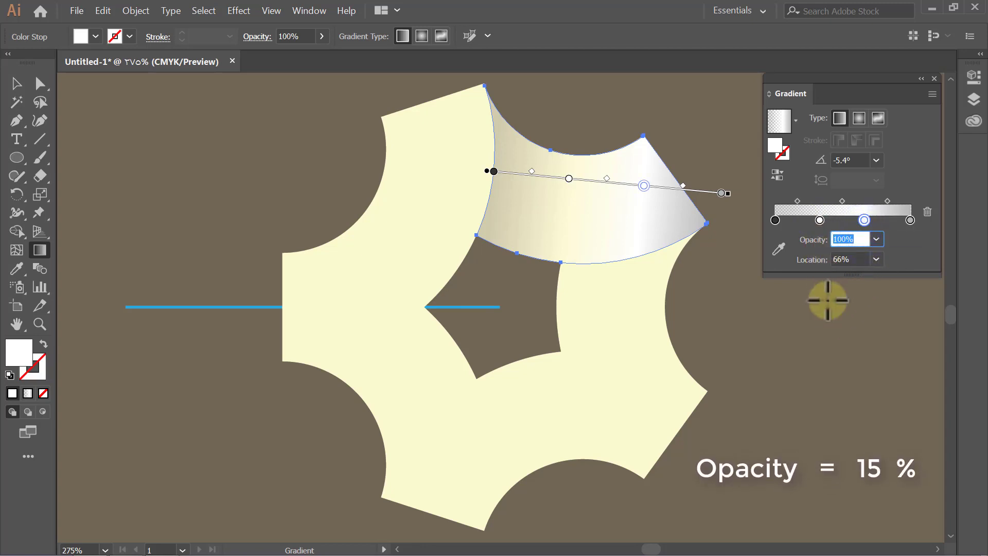
{"action": "type", "text": "15"}
{"action": "key", "text": "Return"}
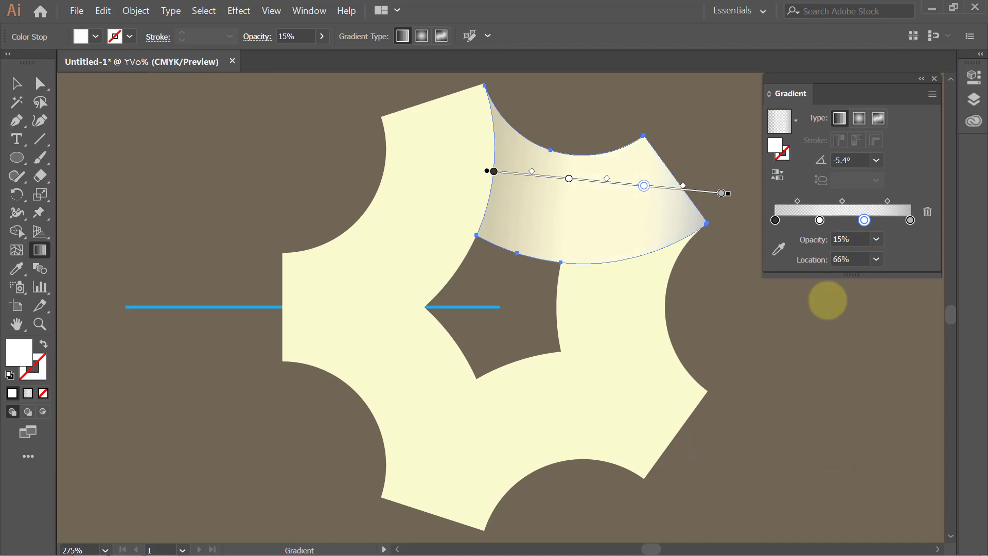
{"action": "left_click", "coordinate": [910, 221]}
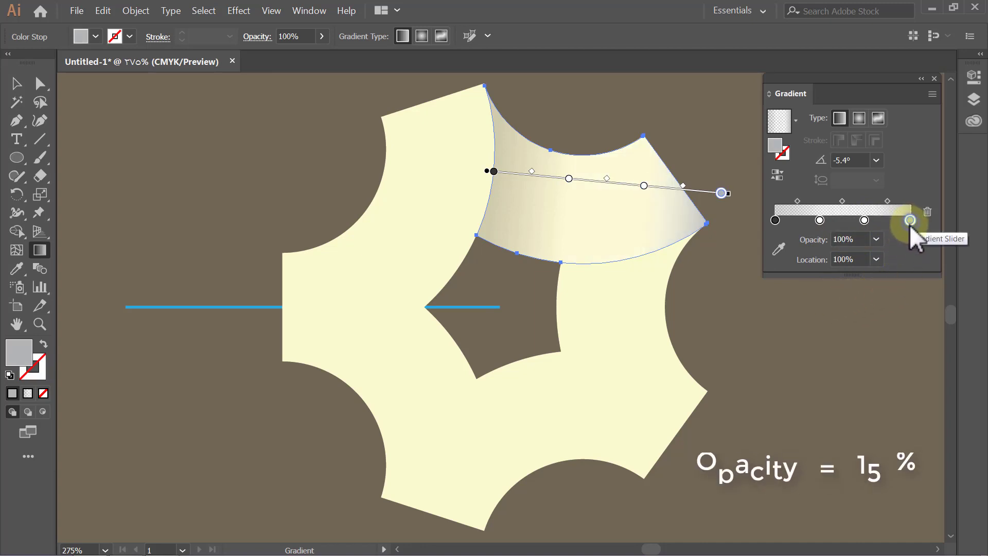
{"action": "left_click_drag", "start_coordinate": [866, 237], "coordinate": [829, 238]}
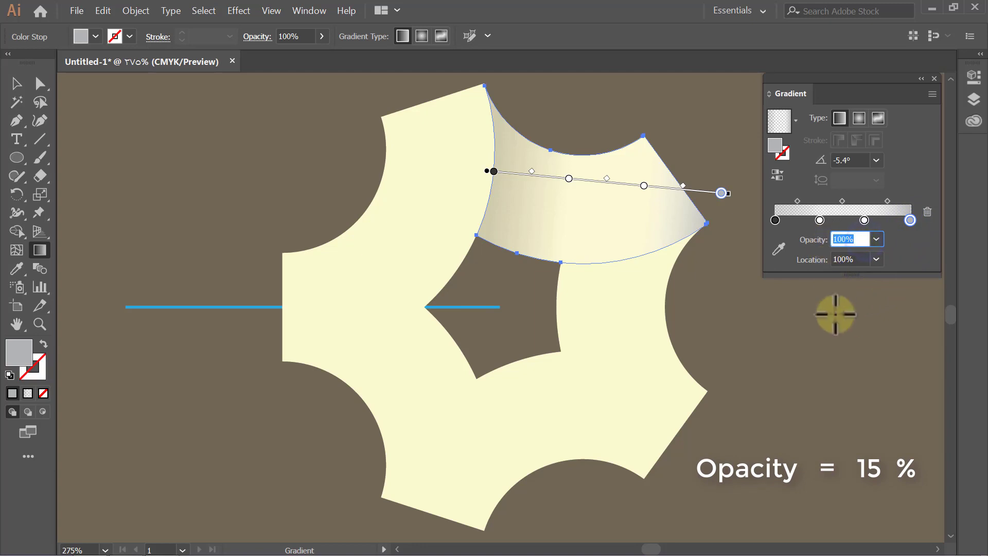
{"action": "type", "text": "15"}
{"action": "key", "text": "Return"}
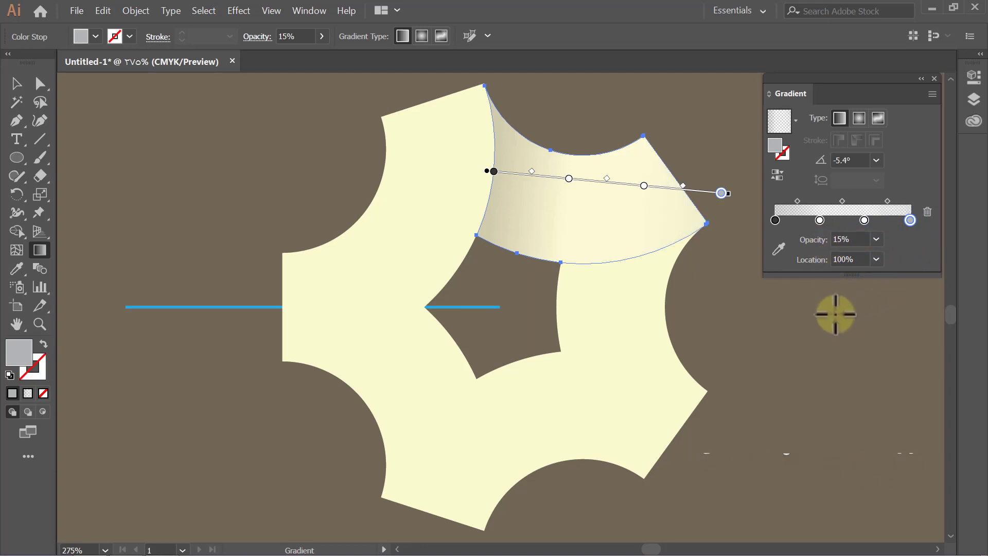
- Shorten the wedge's gradient slightly to the left and reselect the shaded upper-right piece
{"action": "key", "text": "v"}
{"action": "left_click", "coordinate": [835, 318]}
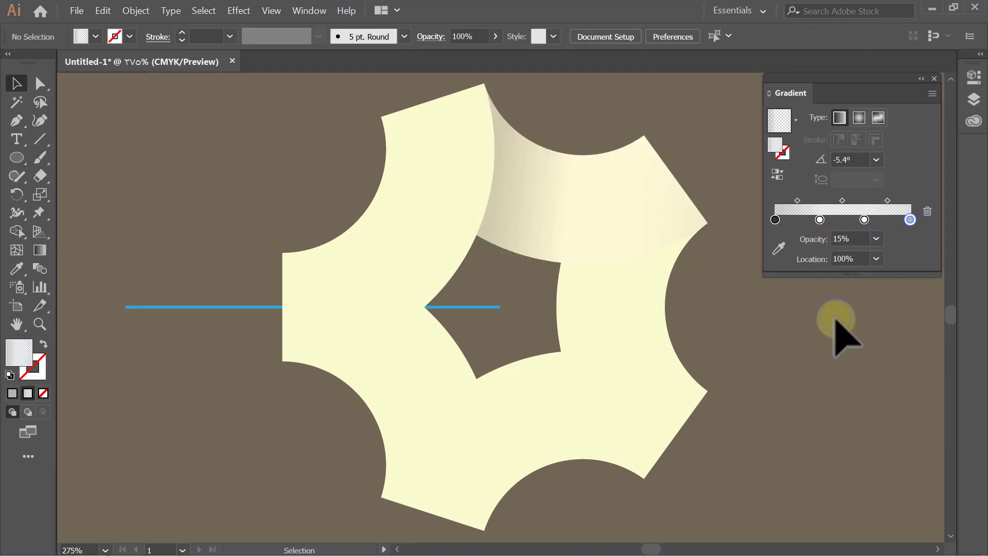
{"action": "left_click", "coordinate": [623, 238]}
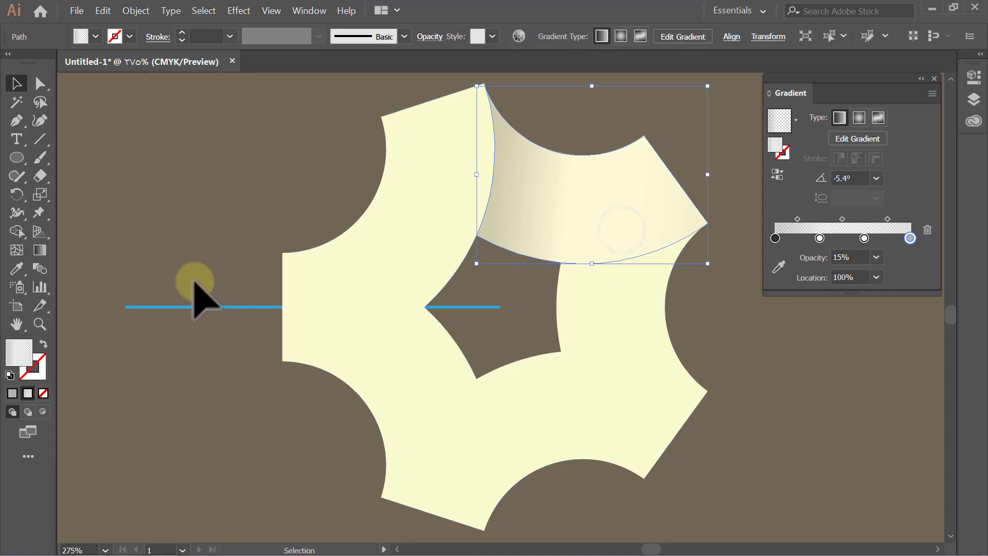
{"action": "left_click", "coordinate": [40, 250]}
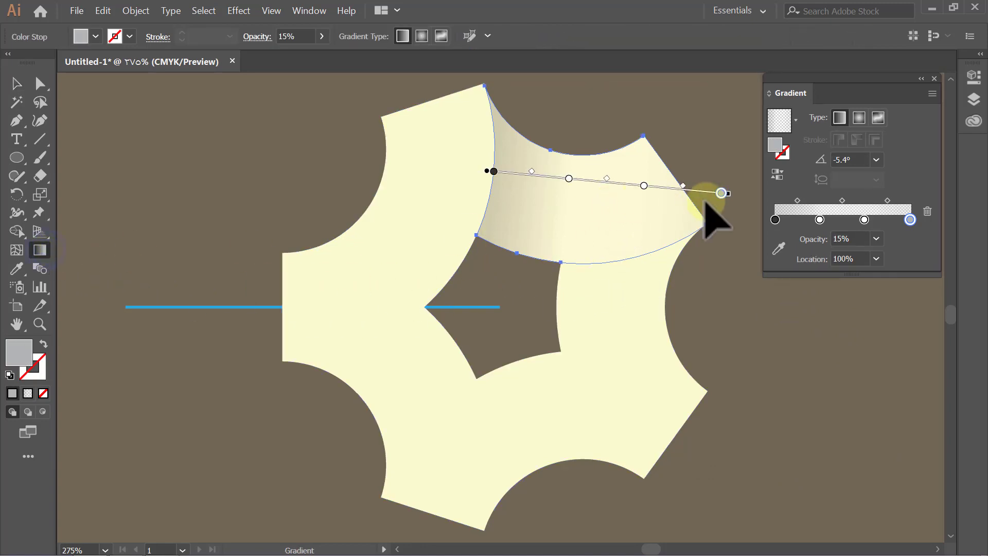
{"action": "left_click_drag", "start_coordinate": [723, 193], "coordinate": [704, 192]}
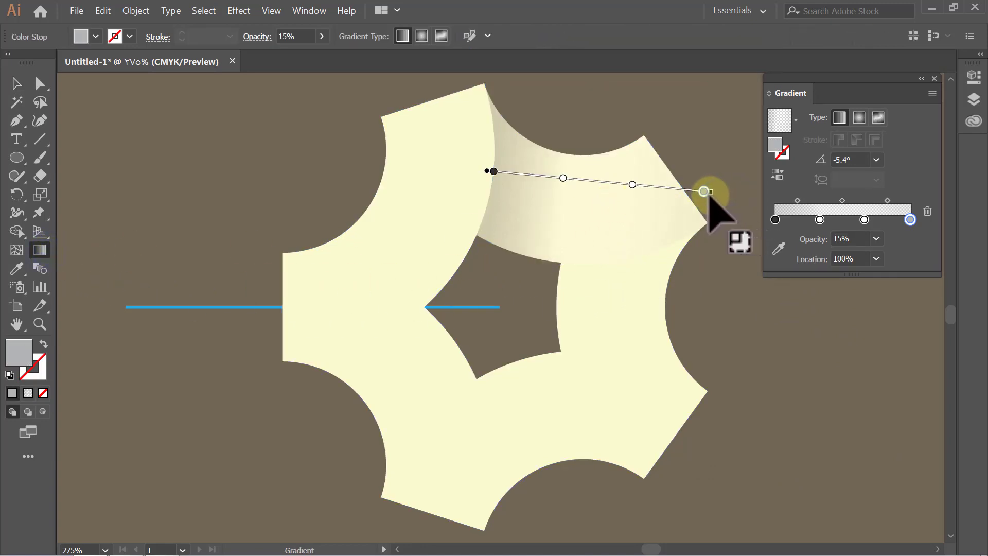
{"action": "key", "text": "v"}
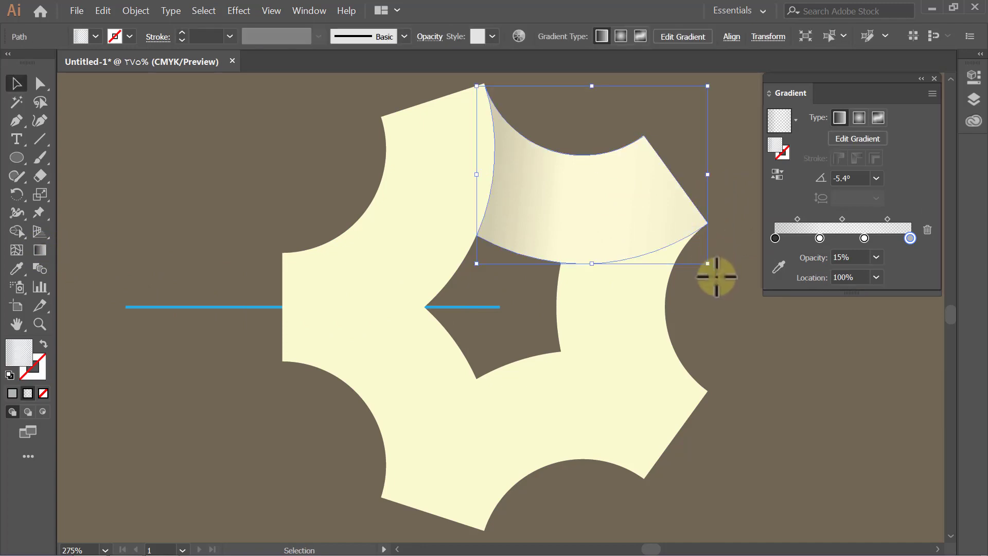
{"action": "left_click", "coordinate": [716, 278]}
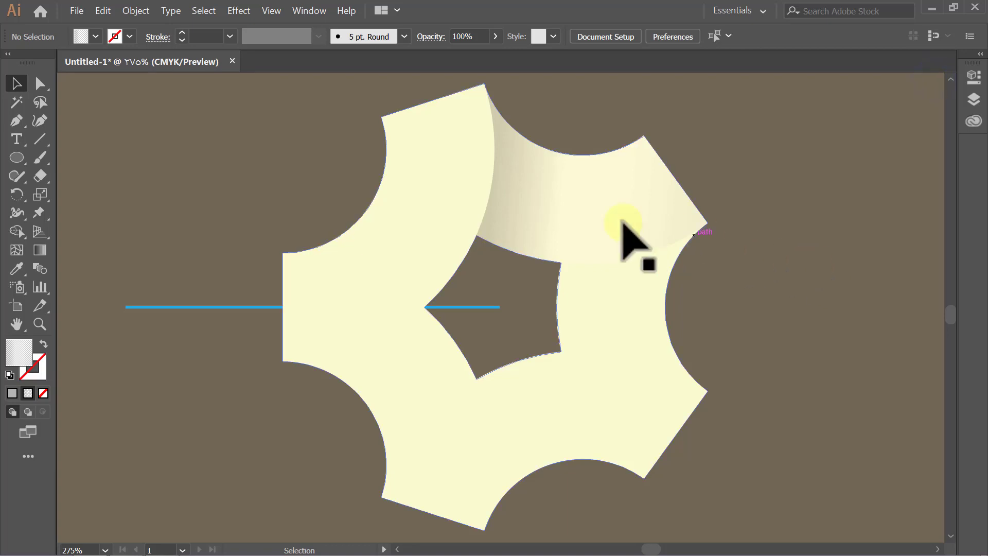
{"action": "left_click", "coordinate": [599, 218]}
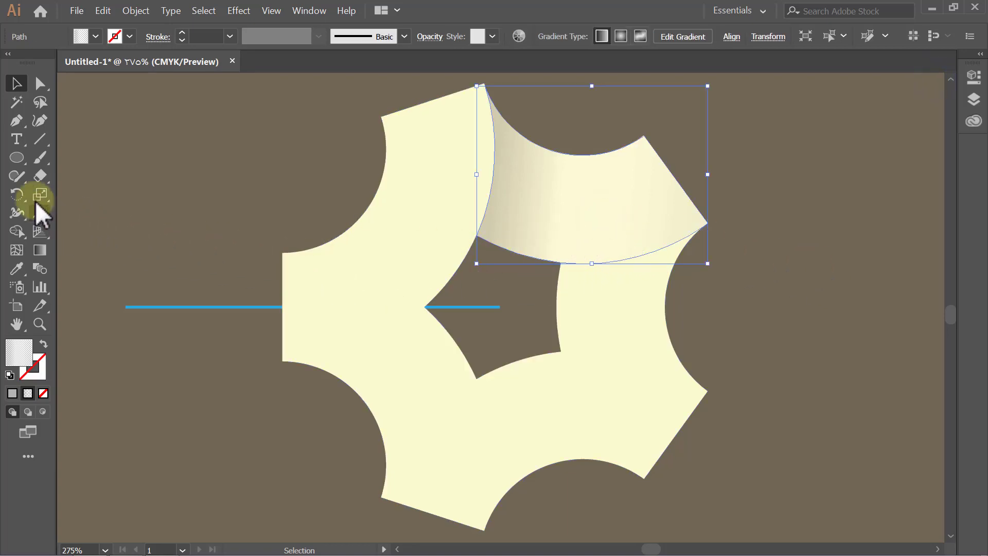
- Make copies of the piece rotated 72° around the ring centre to complete five segments
{"action": "left_click", "coordinate": [16, 194]}
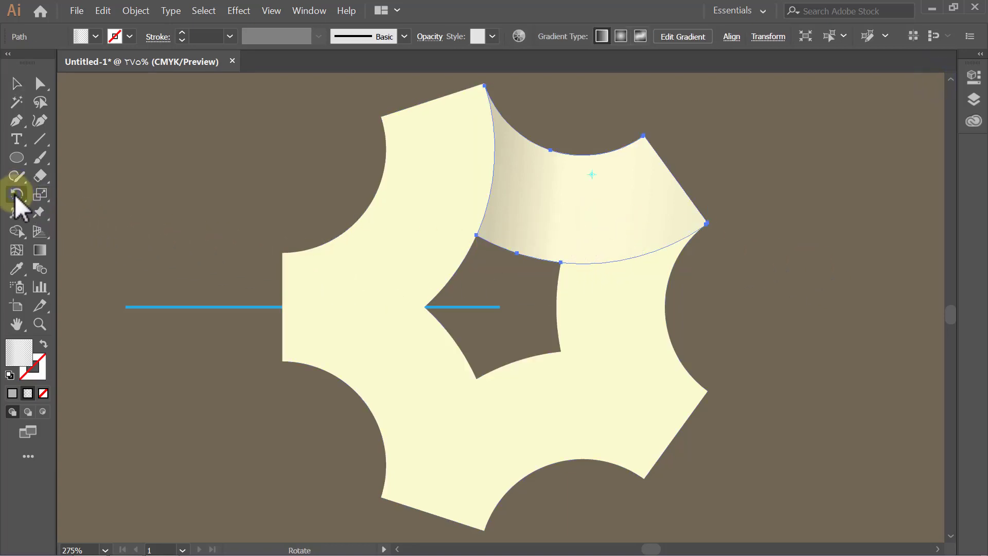
{"action": "left_click", "coordinate": [499, 307], "text": "alt"}
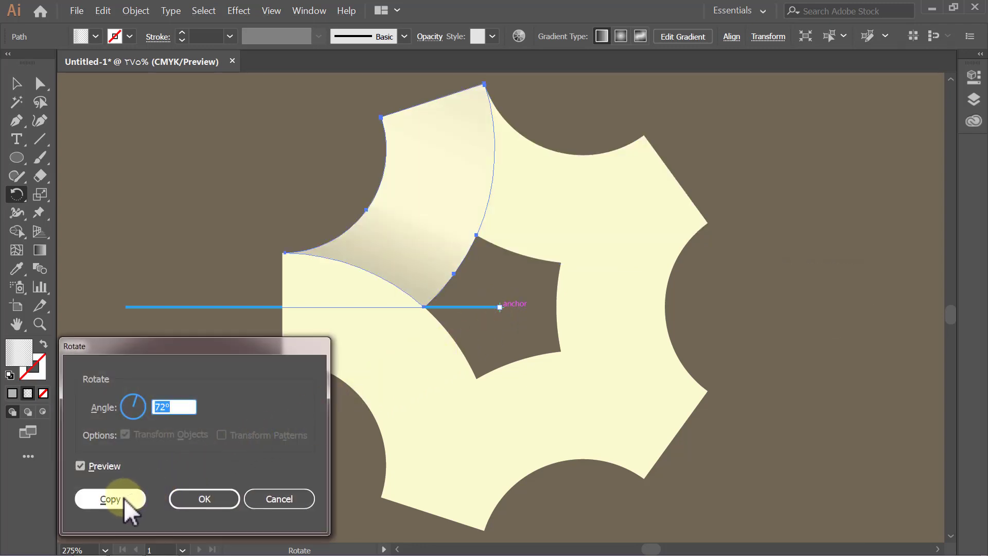
{"action": "left_click", "coordinate": [109, 499]}
{"action": "key", "text": "ctrl+d"}
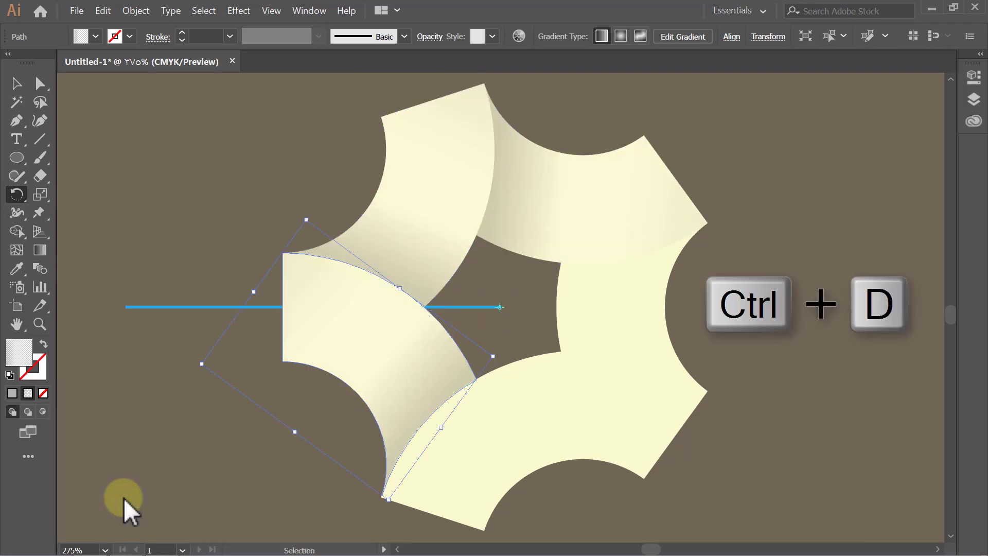
{"action": "key", "text": "ctrl+d"}
{"action": "key", "text": "ctrl+d"}
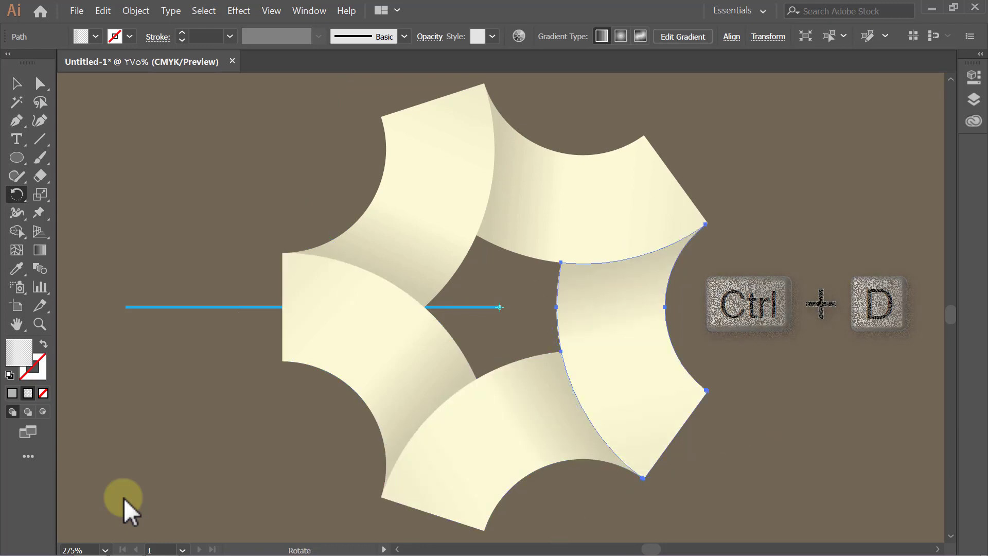
{"action": "key", "text": "v"}
{"action": "left_click", "coordinate": [123, 498]}
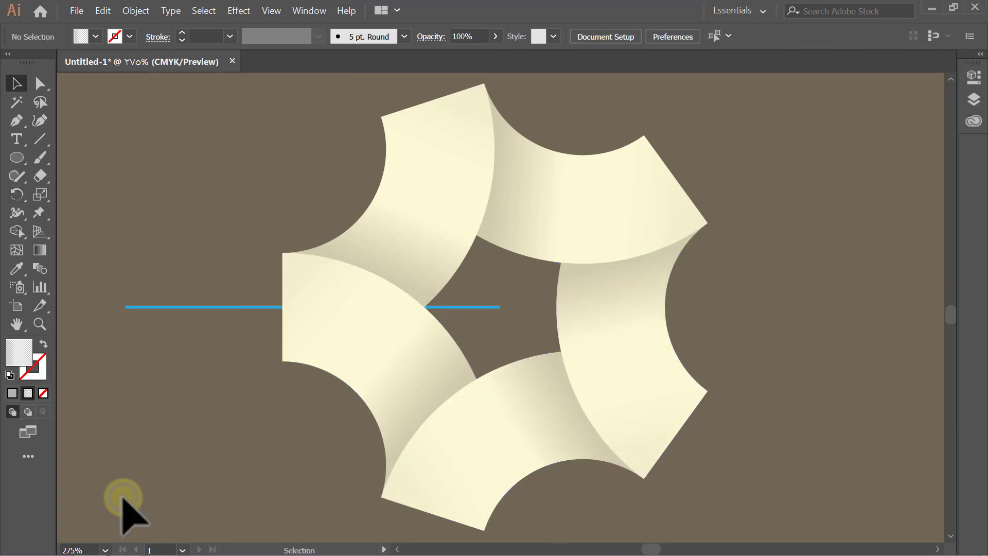
- Delete the blue horizontal line, group all ring pieces, and fit the artboard in the window
{"action": "left_click", "coordinate": [196, 307]}
{"action": "key", "text": "Delete"}
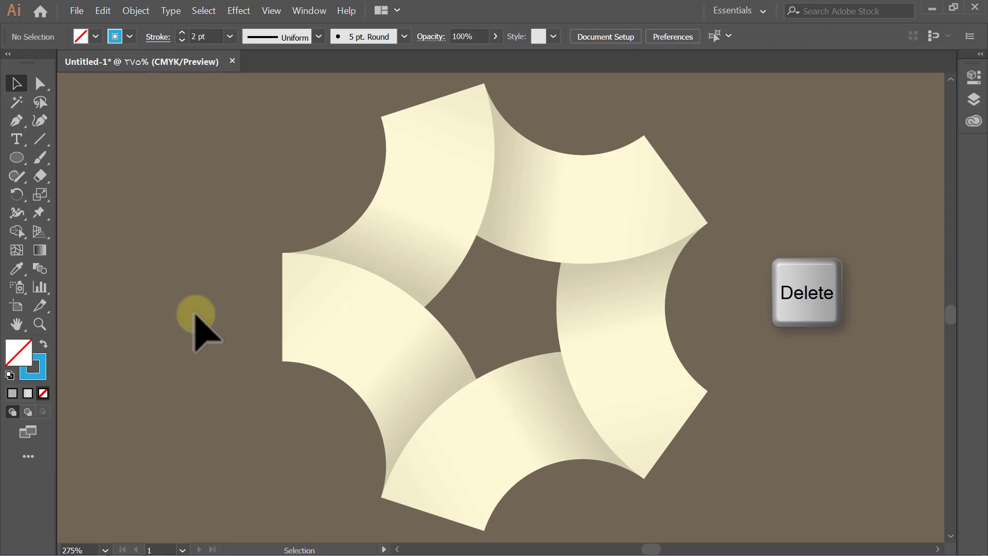
{"action": "key", "text": "ctrl+a"}
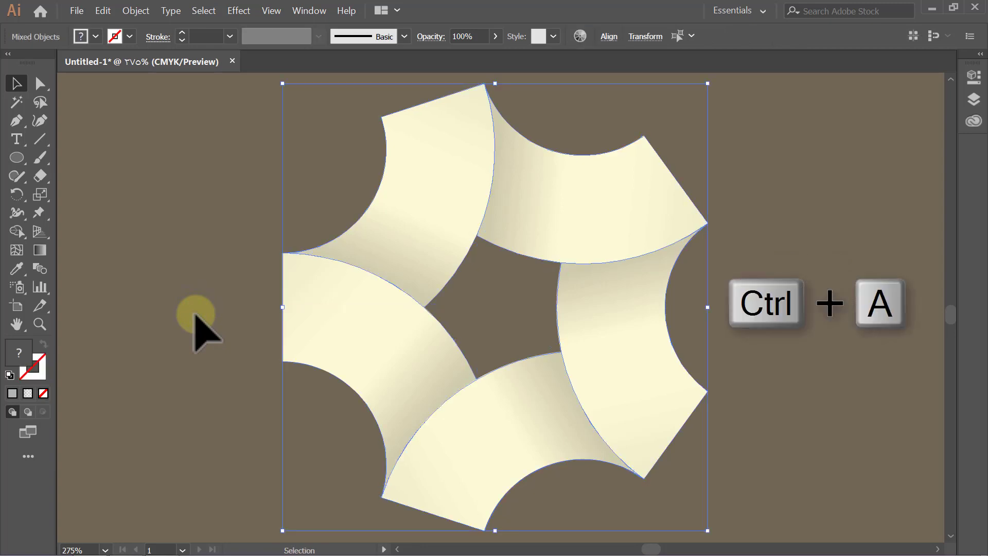
{"action": "key", "text": "ctrl+g"}
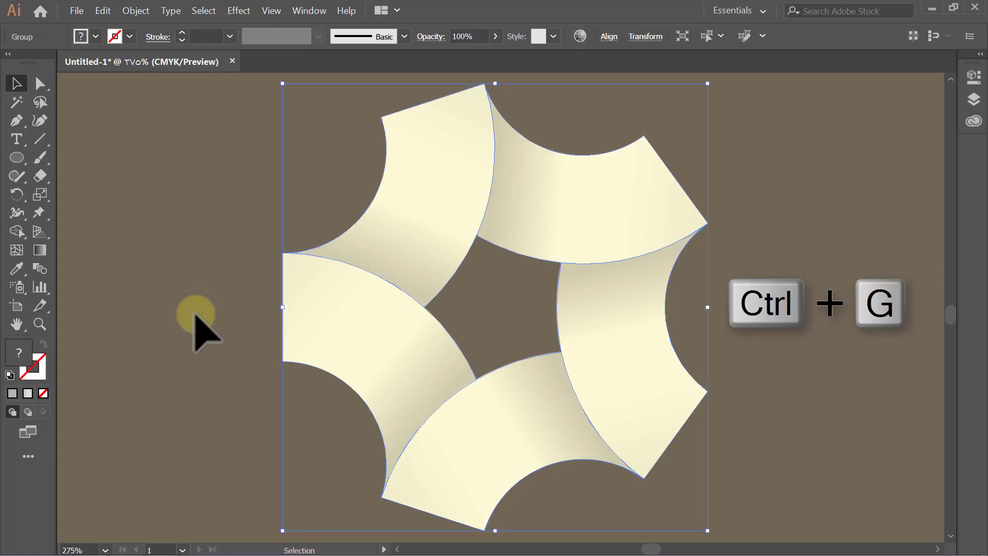
{"action": "left_click", "coordinate": [196, 313]}
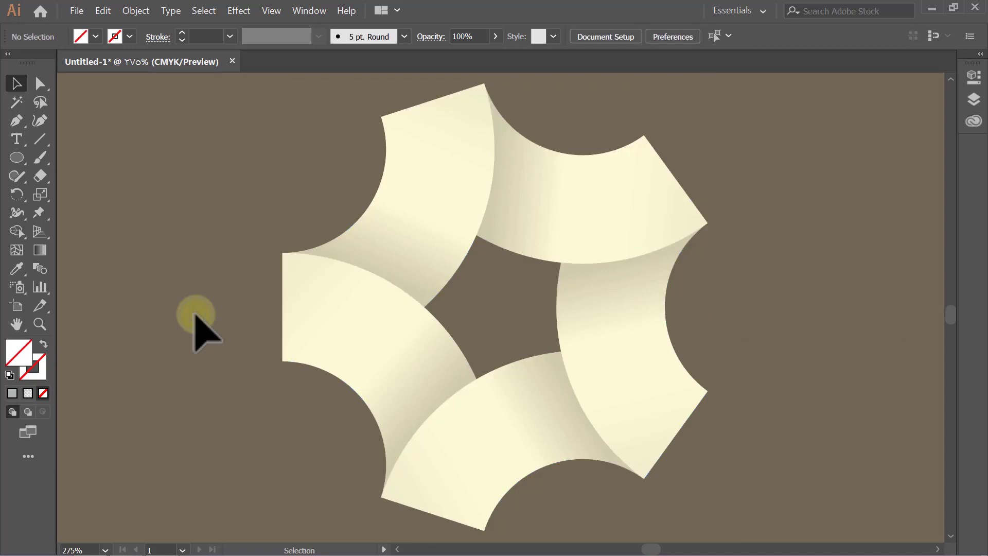
{"action": "key", "text": "ctrl+0"}
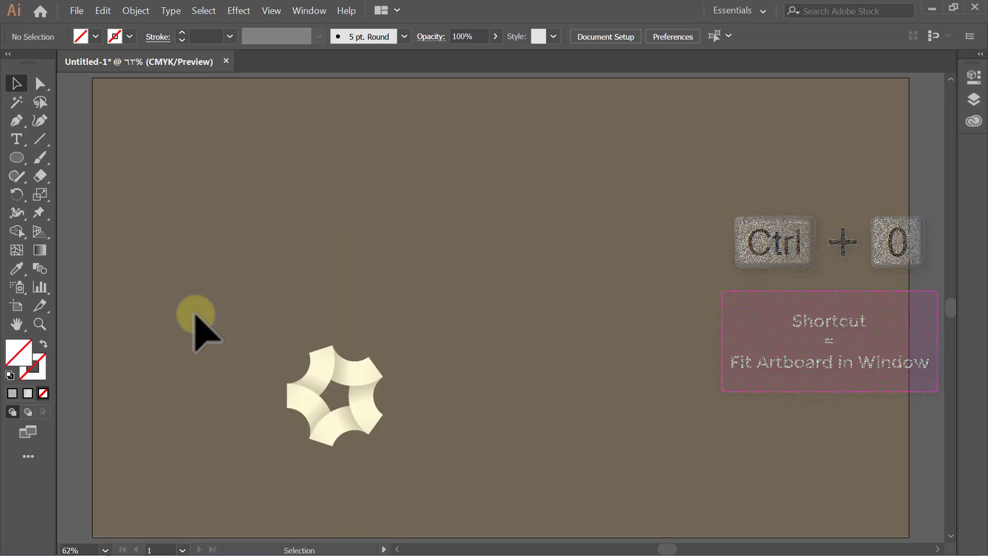
- Centre the ring group horizontally and vertically on the artboard
{"action": "left_click", "coordinate": [342, 375]}
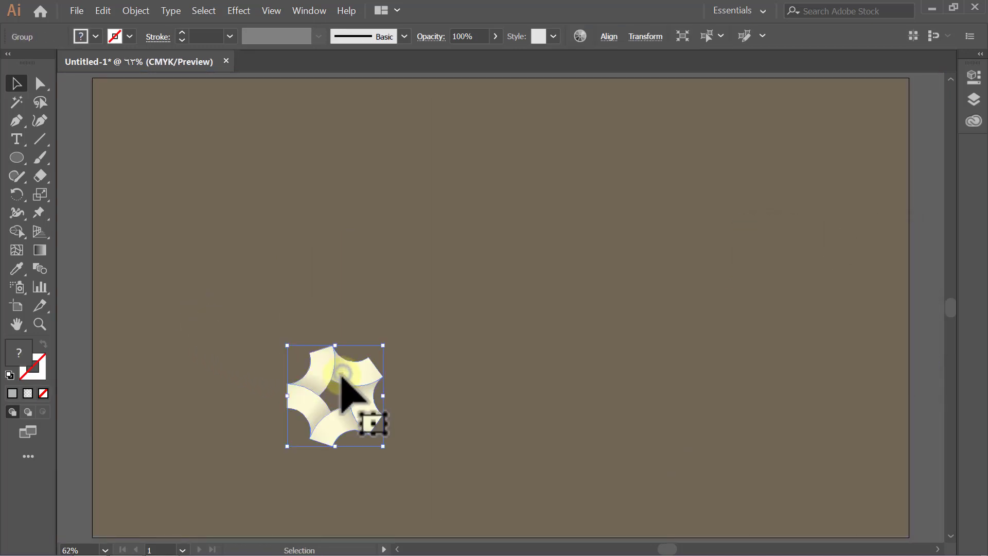
{"action": "left_click", "coordinate": [608, 36]}
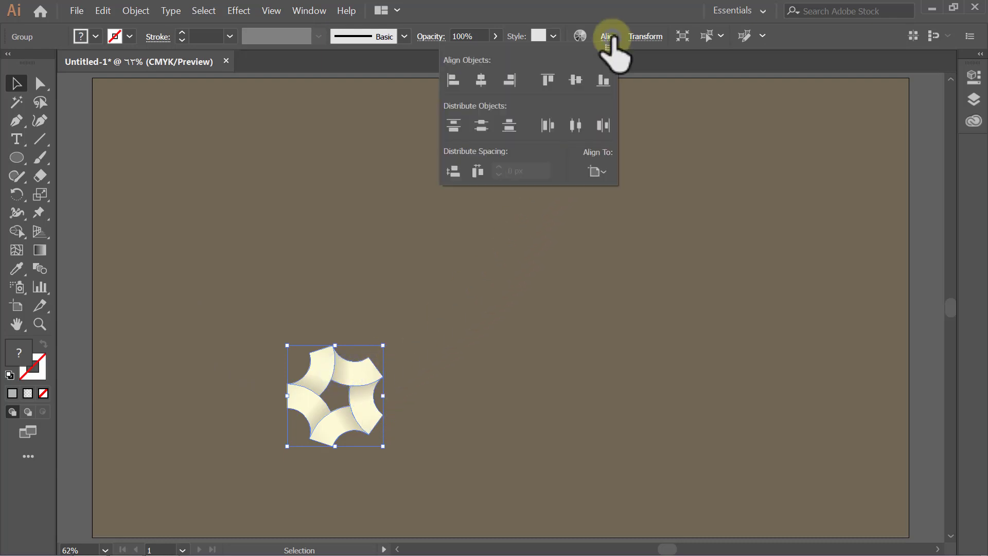
{"action": "left_click", "coordinate": [480, 79]}
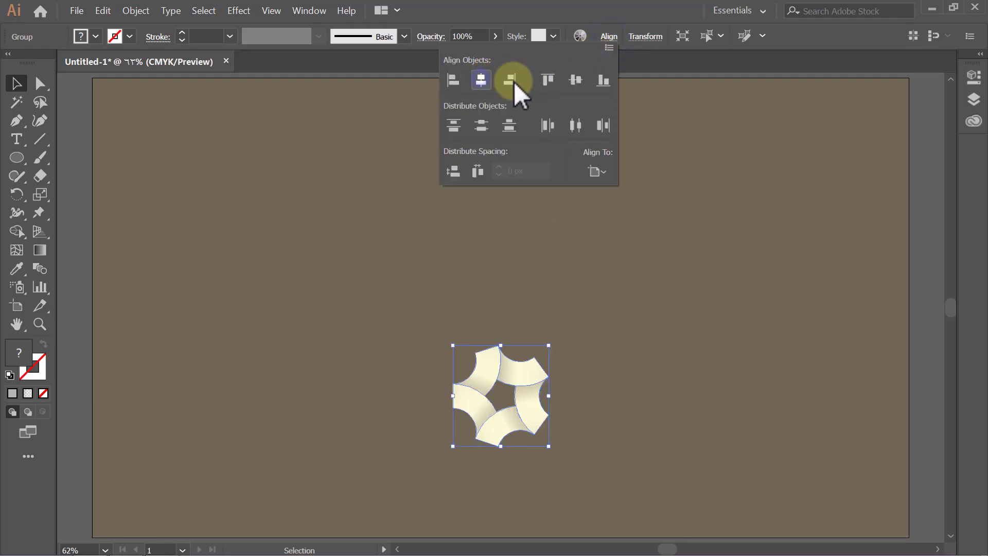
{"action": "left_click", "coordinate": [579, 78]}
{"action": "left_click", "coordinate": [610, 42]}
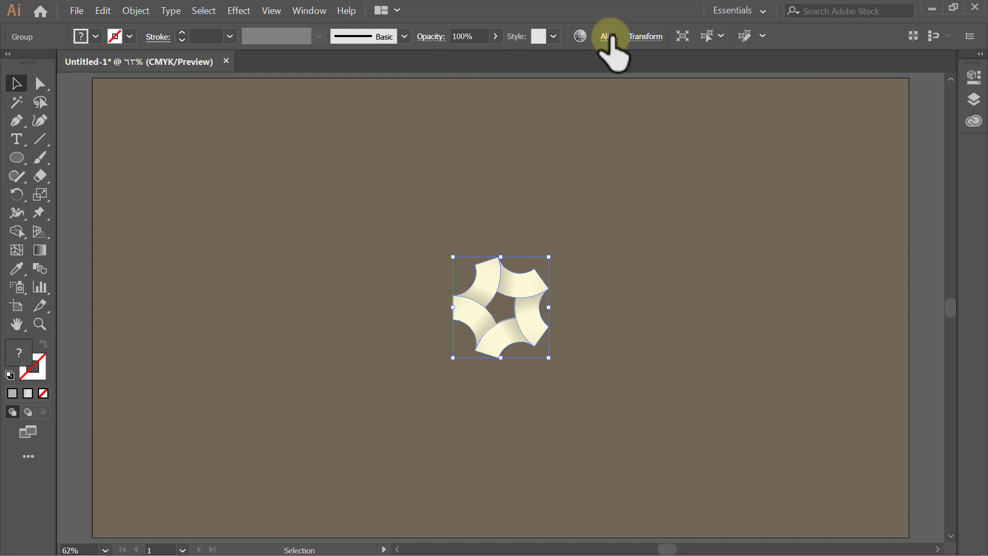
- Scale the ring group proportionally to 1150 px wide, then deselect it
{"action": "left_click", "coordinate": [979, 56]}
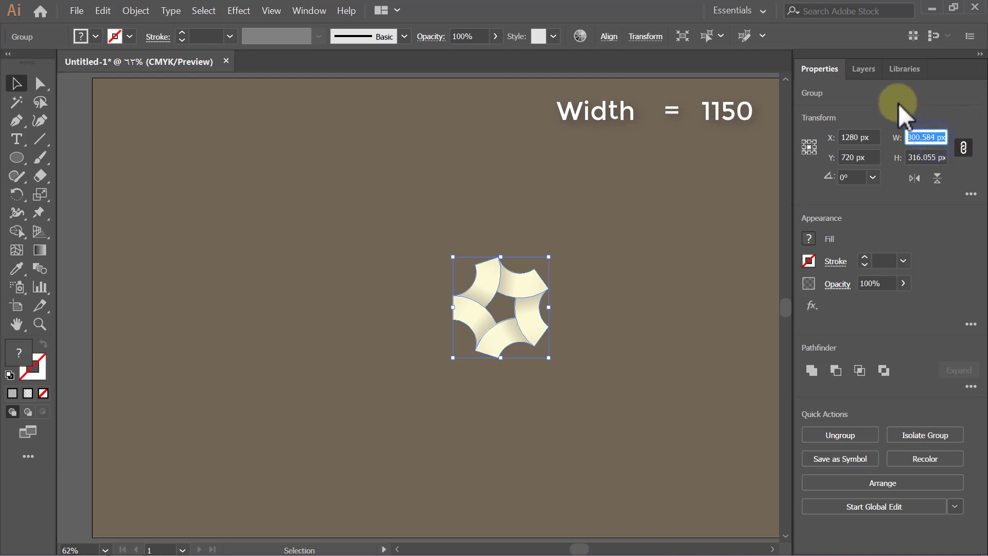
{"action": "type", "text": "1150"}
{"action": "key", "text": "Return"}
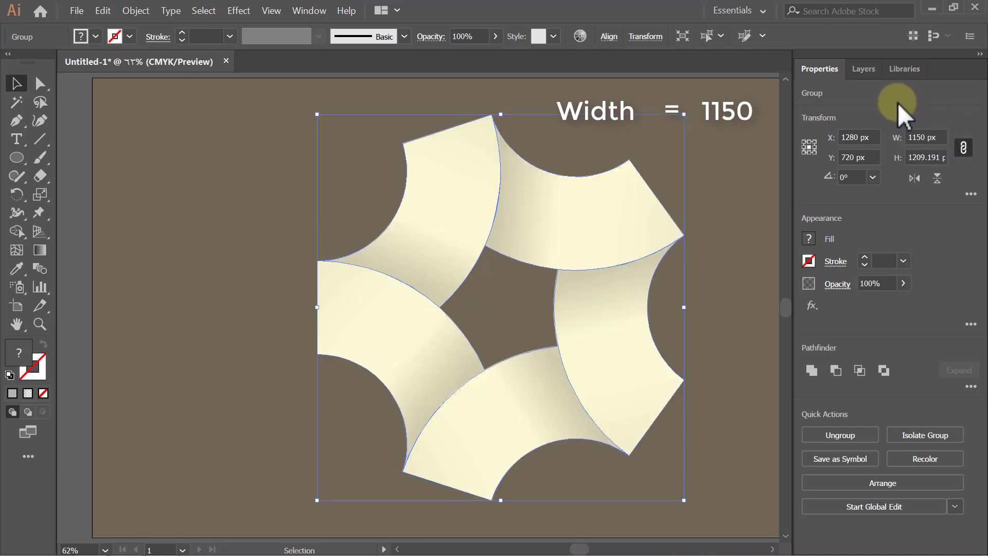
{"action": "left_click", "coordinate": [980, 56]}
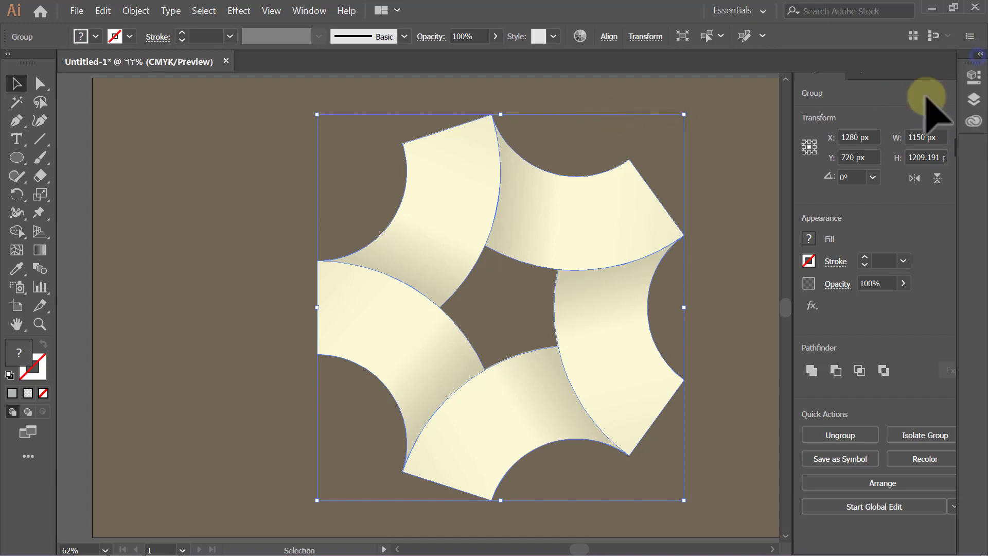
{"action": "left_click", "coordinate": [874, 119]}
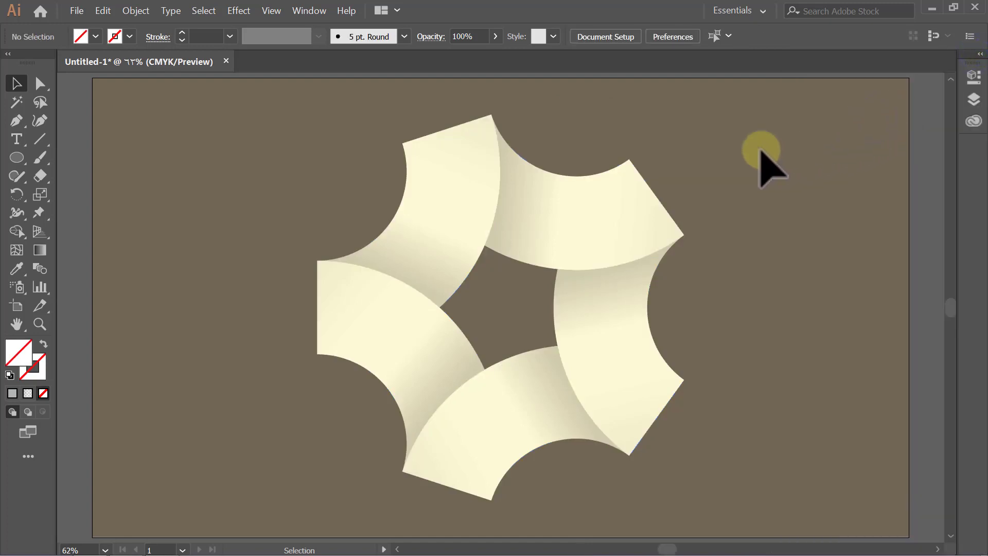
- Unlock the background, give it a radial gradient, and delete the two middle stops
{"action": "left_click", "coordinate": [136, 13]}
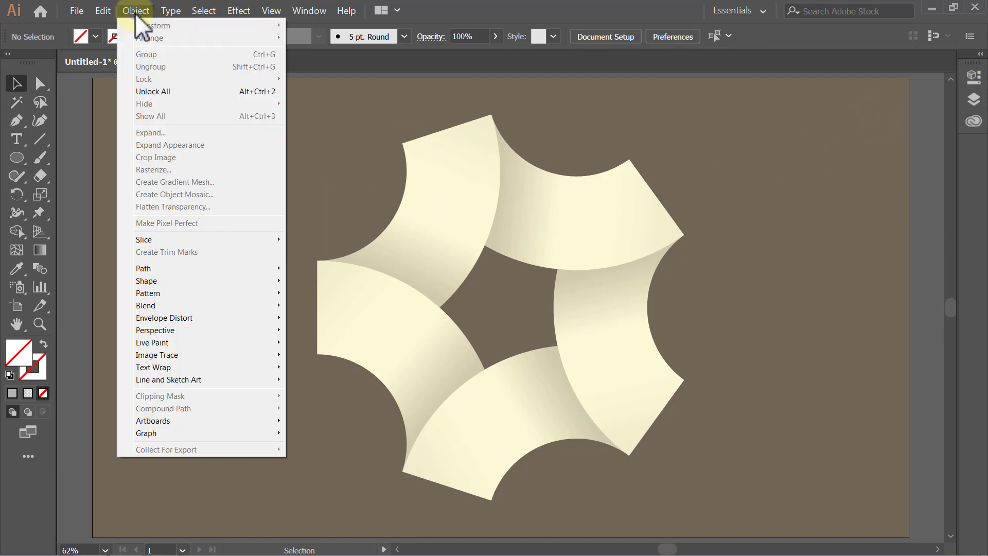
{"action": "left_click", "coordinate": [150, 90]}
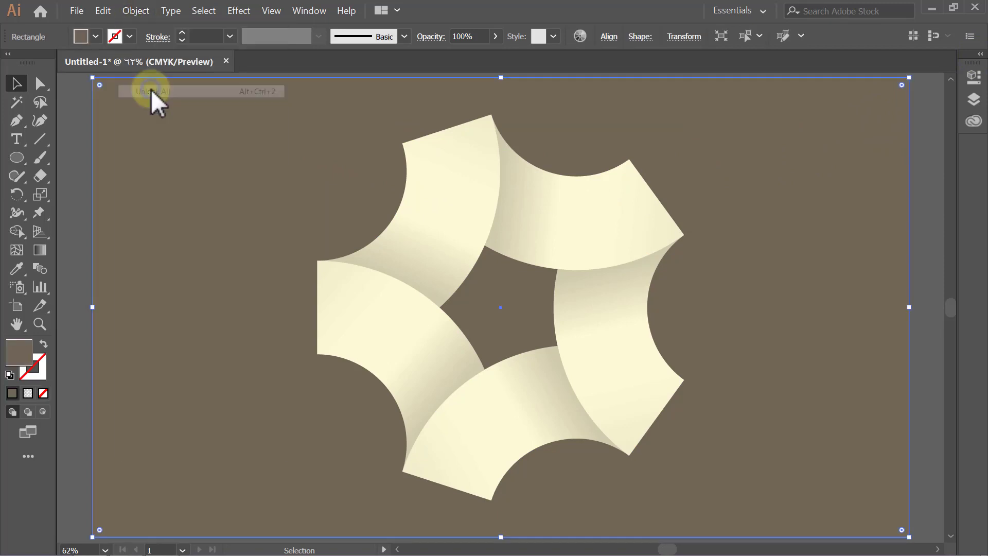
{"action": "double_click", "coordinate": [39, 250]}
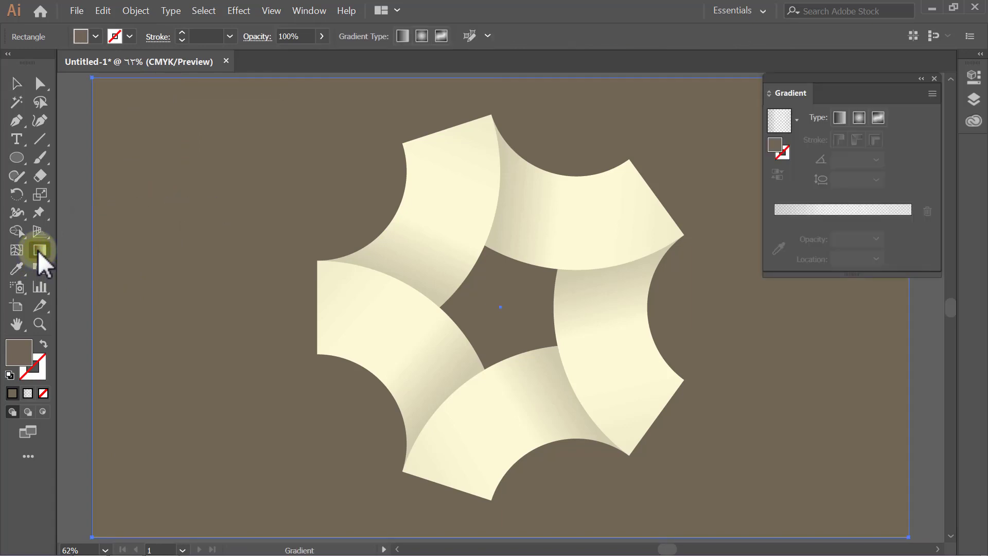
{"action": "left_click", "coordinate": [857, 118]}
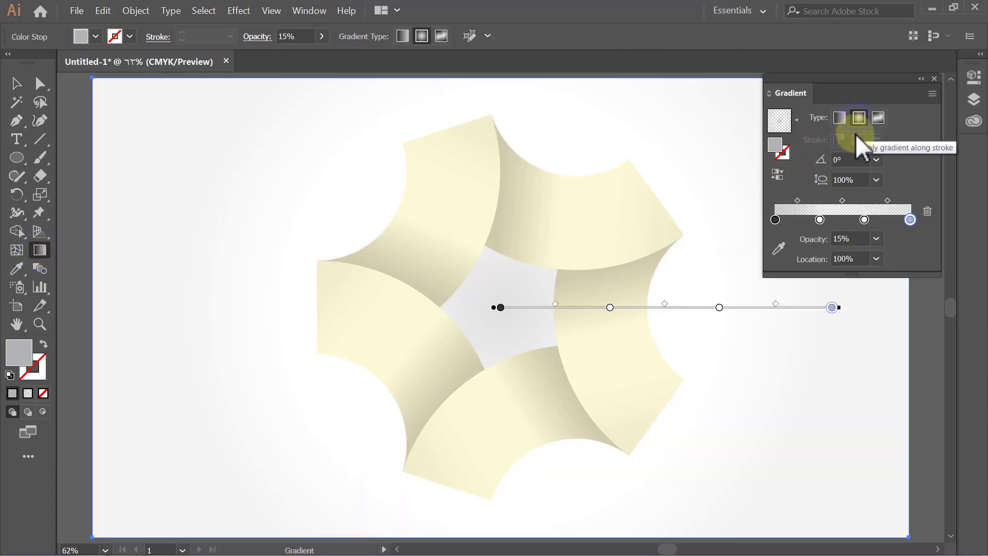
{"action": "left_click", "coordinate": [819, 219]}
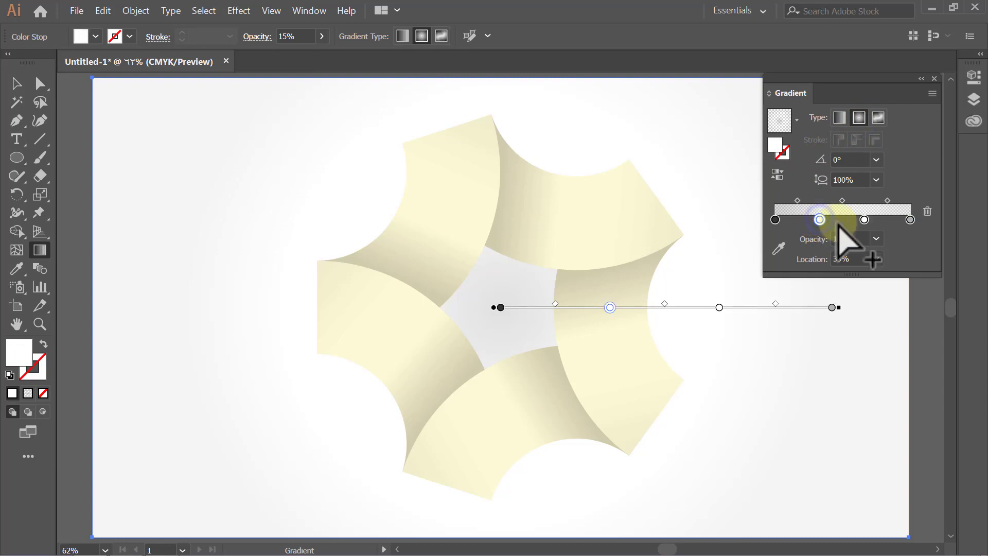
{"action": "left_click", "coordinate": [927, 213]}
{"action": "left_click", "coordinate": [865, 220]}
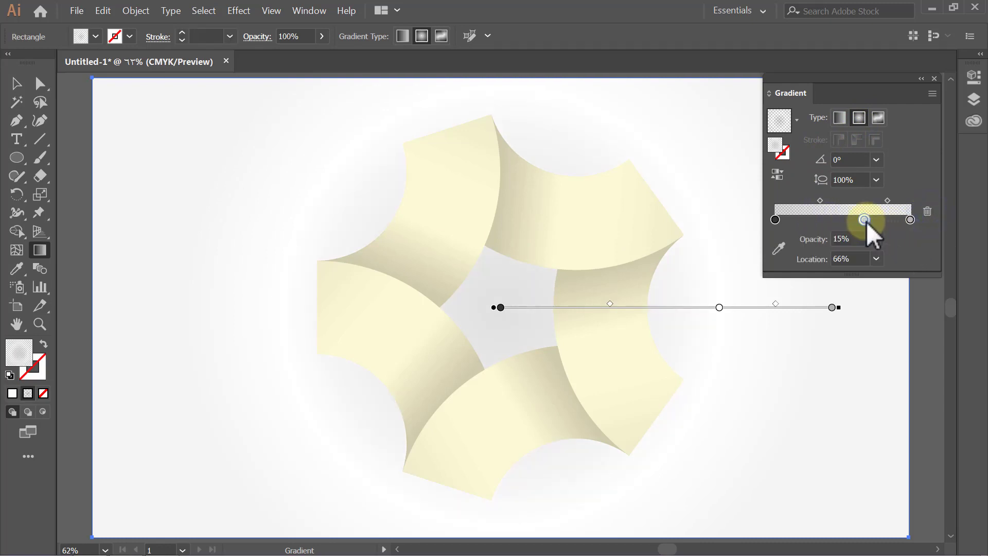
{"action": "left_click", "coordinate": [927, 211]}
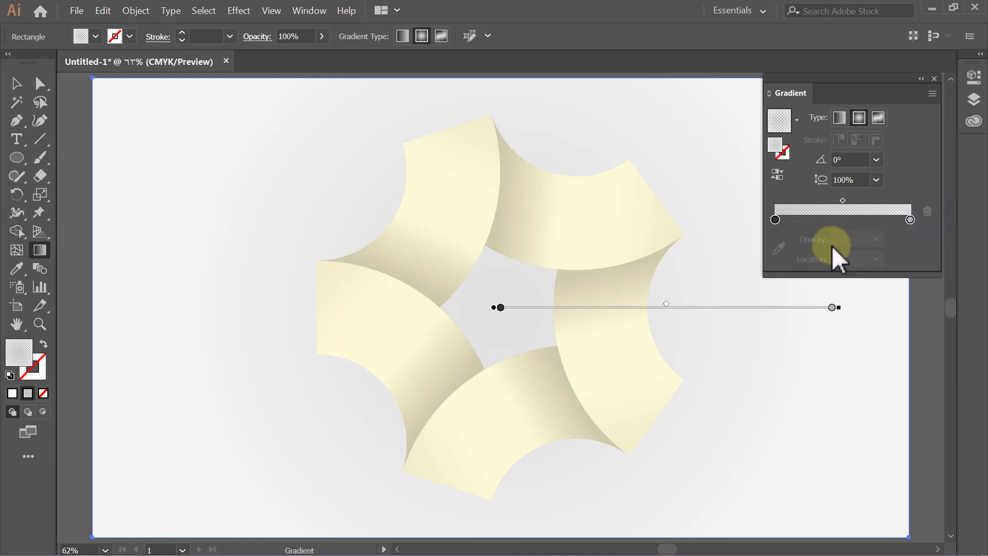
- Set both the start and end gradient stops to 100% opacity
{"action": "left_click", "coordinate": [775, 220]}
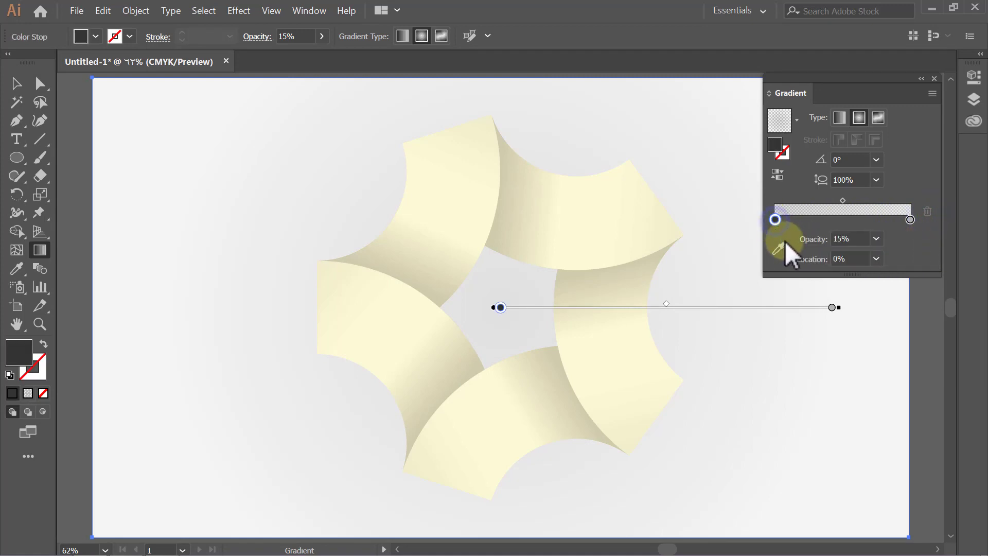
{"action": "left_click", "coordinate": [880, 240]}
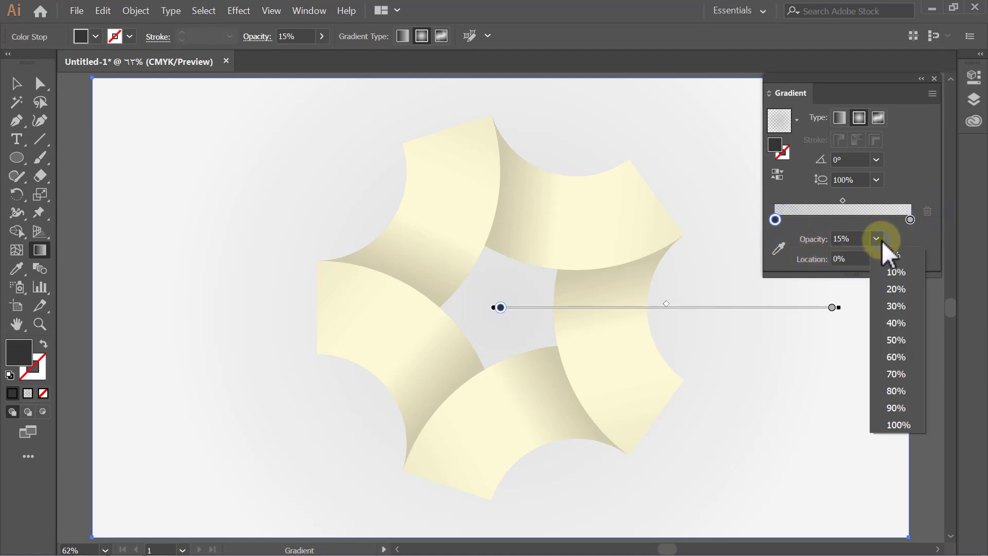
{"action": "left_click", "coordinate": [908, 424]}
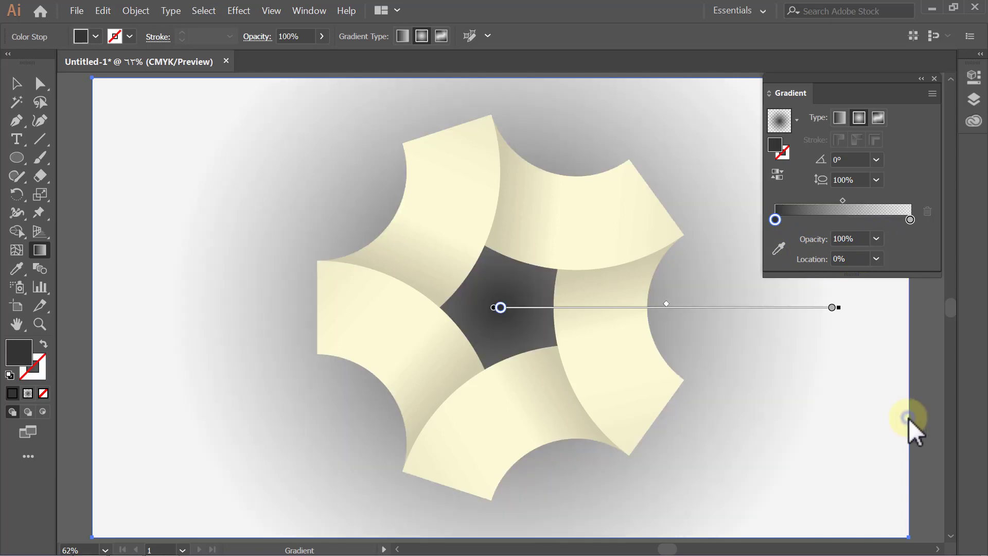
{"action": "left_click", "coordinate": [910, 221]}
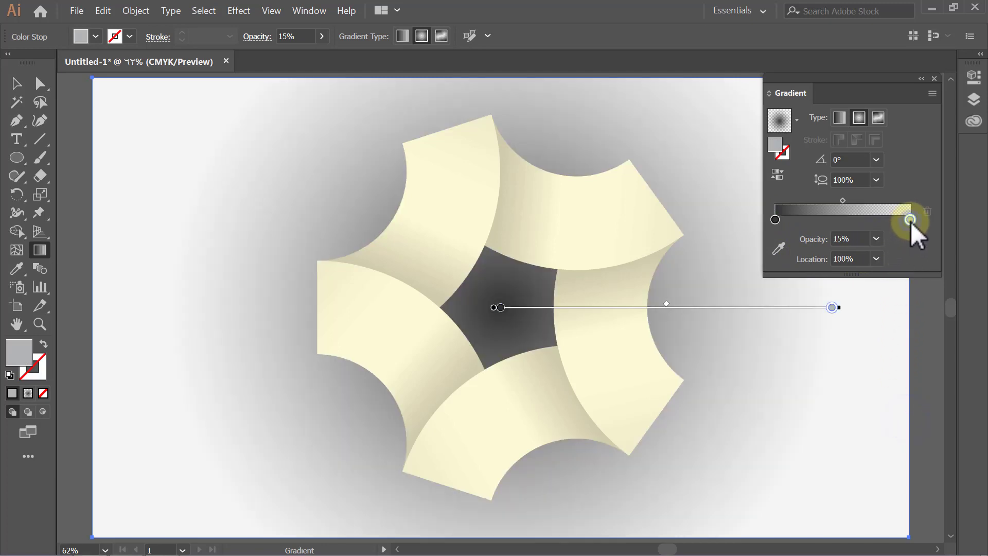
{"action": "left_click", "coordinate": [876, 238]}
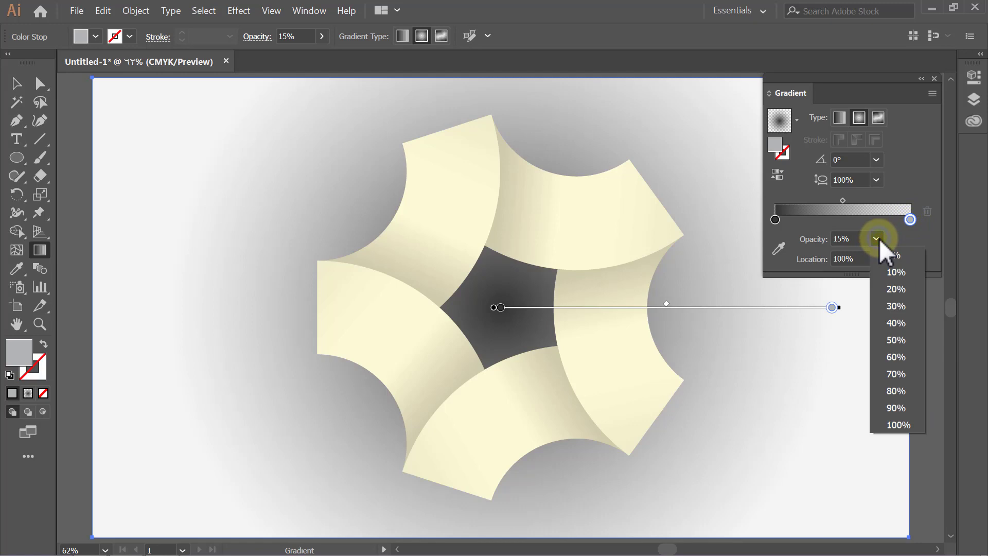
{"action": "left_click", "coordinate": [898, 420]}
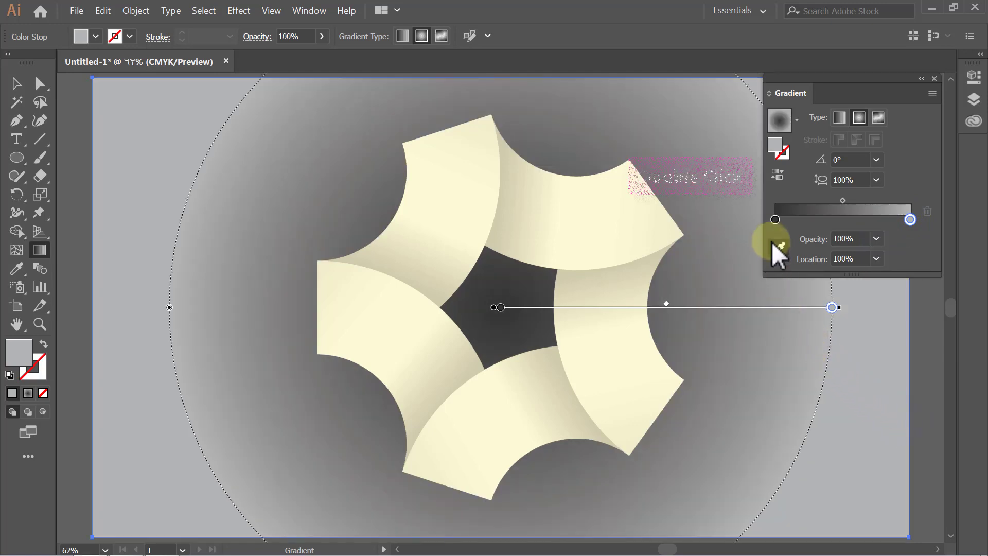
- Colour the inner gradient stop murky green, RGB 52/52/23
{"action": "double_click", "coordinate": [775, 220]}
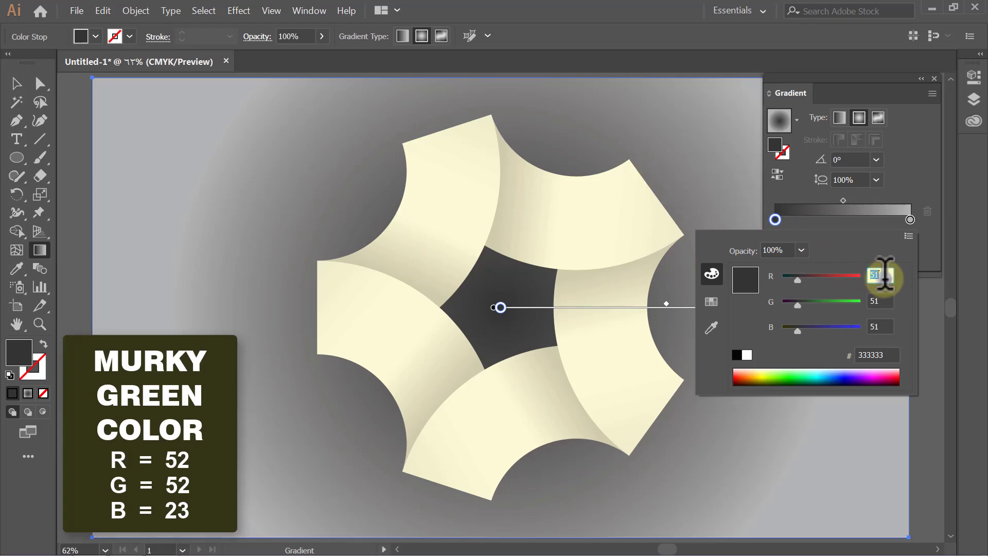
{"action": "double_click", "coordinate": [881, 276]}
{"action": "type", "text": "52"}
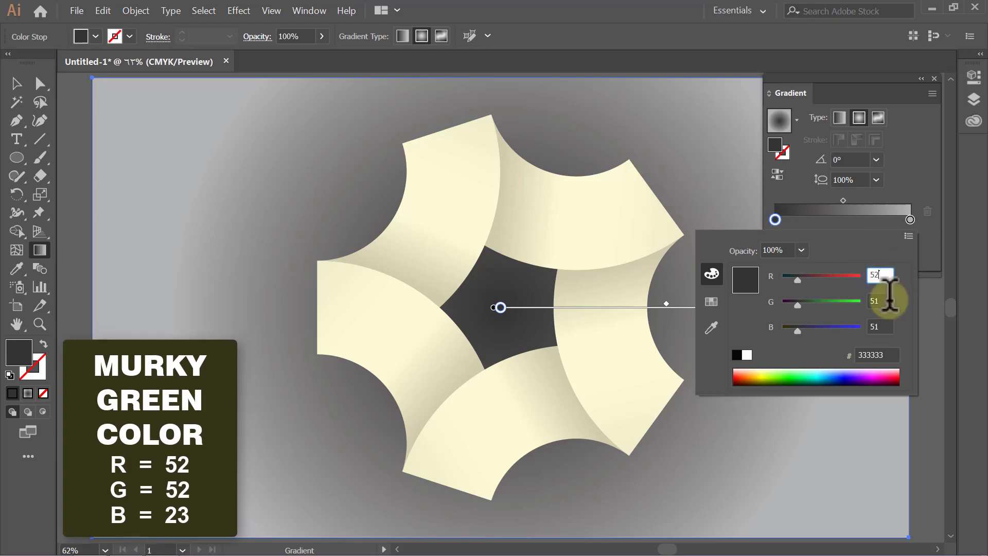
{"action": "type", "text": "52"}
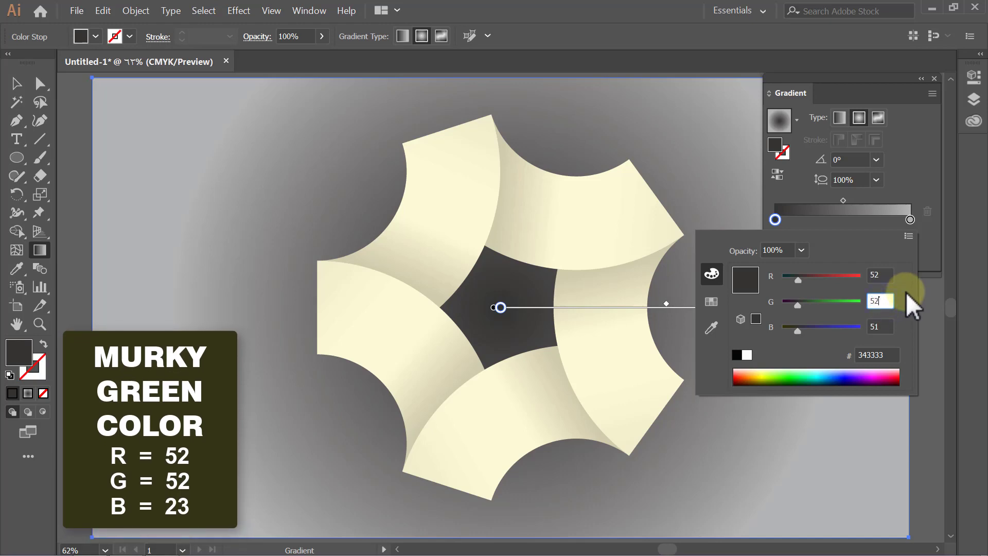
{"action": "double_click", "coordinate": [888, 326]}
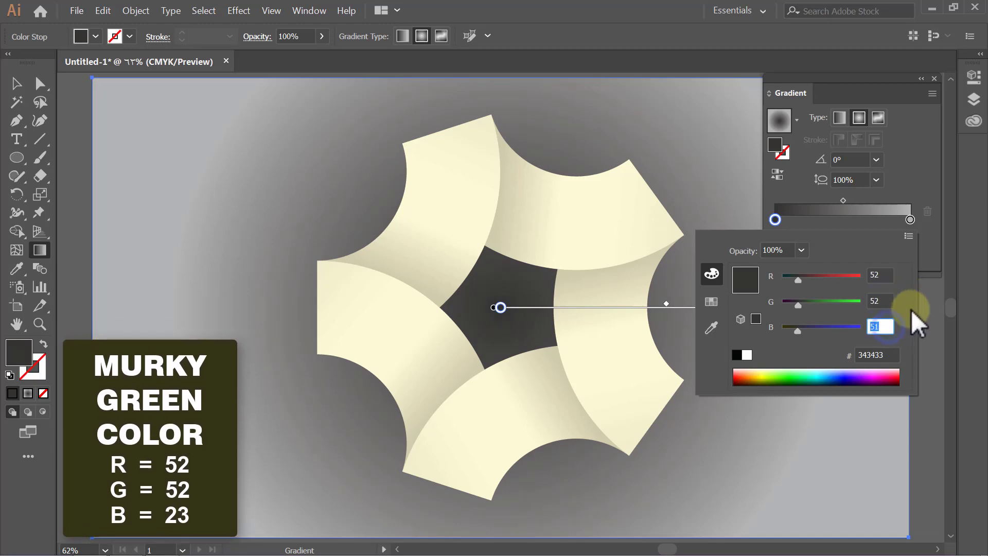
{"action": "type", "text": "23"}
{"action": "key", "text": "Return"}
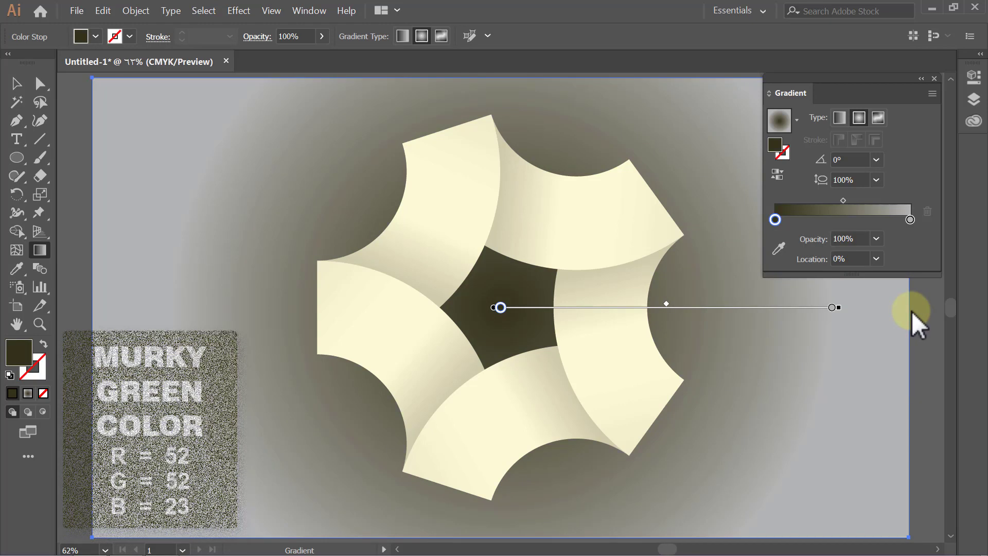
- Colour the outer gradient stop black, RGB 0/0/0
{"action": "double_click", "coordinate": [910, 220]}
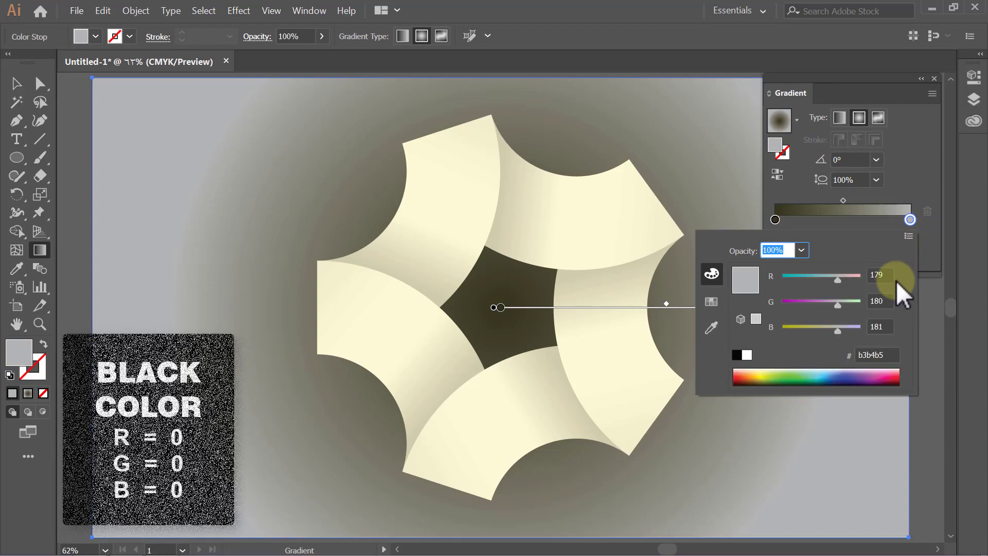
{"action": "double_click", "coordinate": [881, 275]}
{"action": "type", "text": "0"}
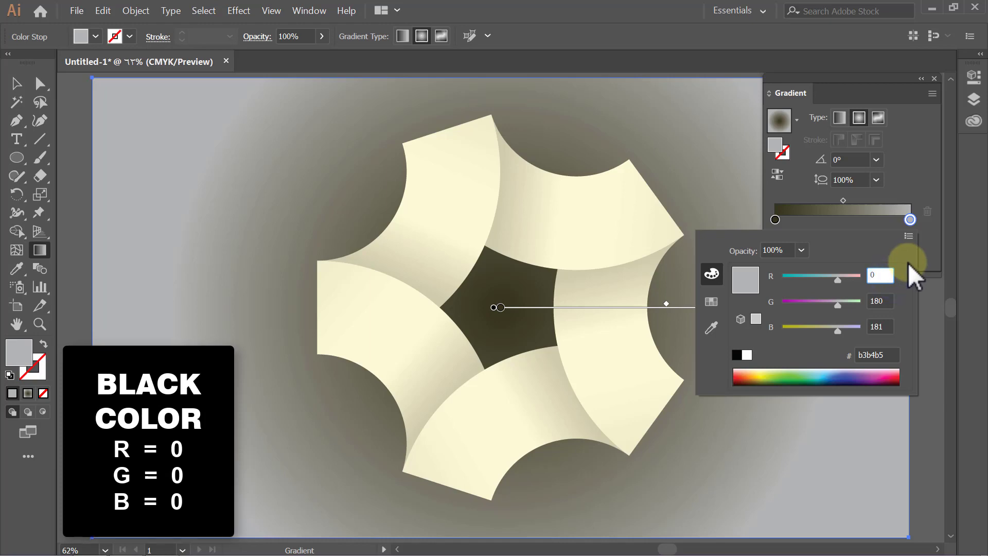
{"action": "double_click", "coordinate": [892, 301]}
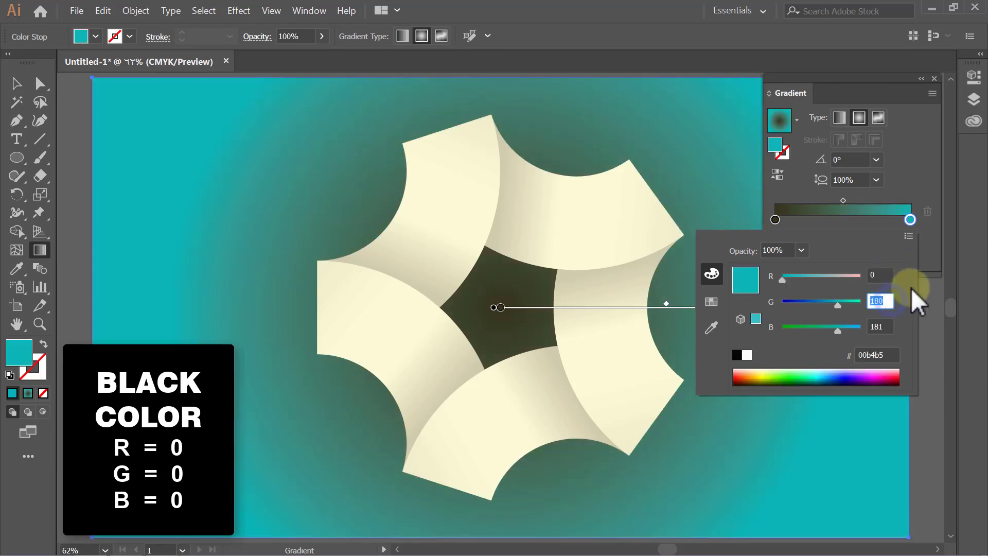
{"action": "type", "text": "0"}
{"action": "double_click", "coordinate": [892, 328]}
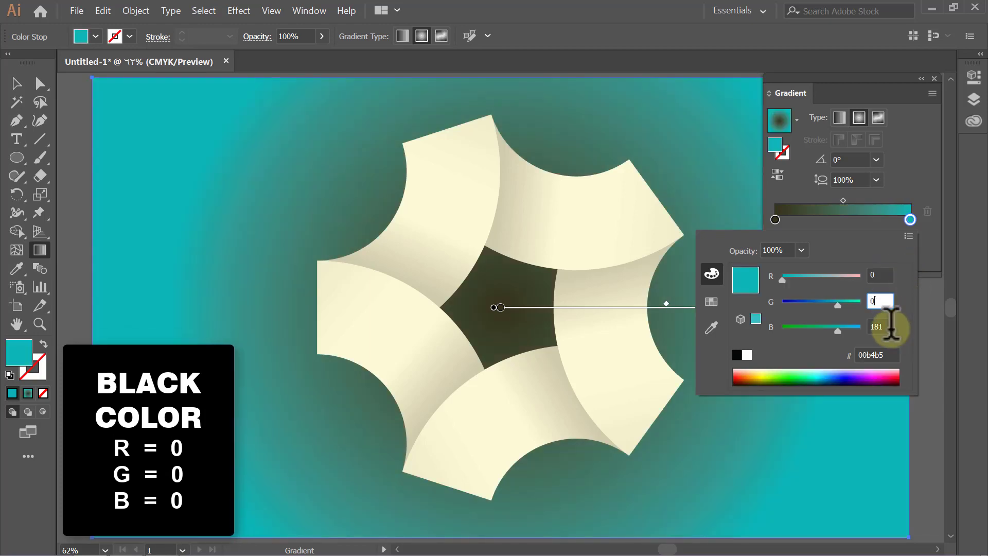
{"action": "type", "text": "0"}
{"action": "key", "text": "Return"}
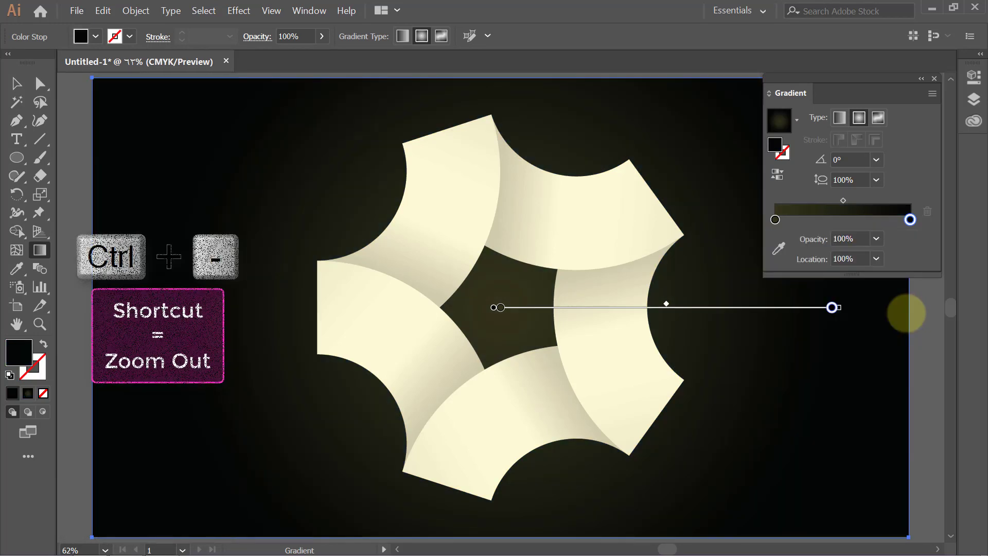
- Stretch the radial gradient past the artboard edges and push its midpoint outward
{"action": "key", "text": "ctrl+minus"}
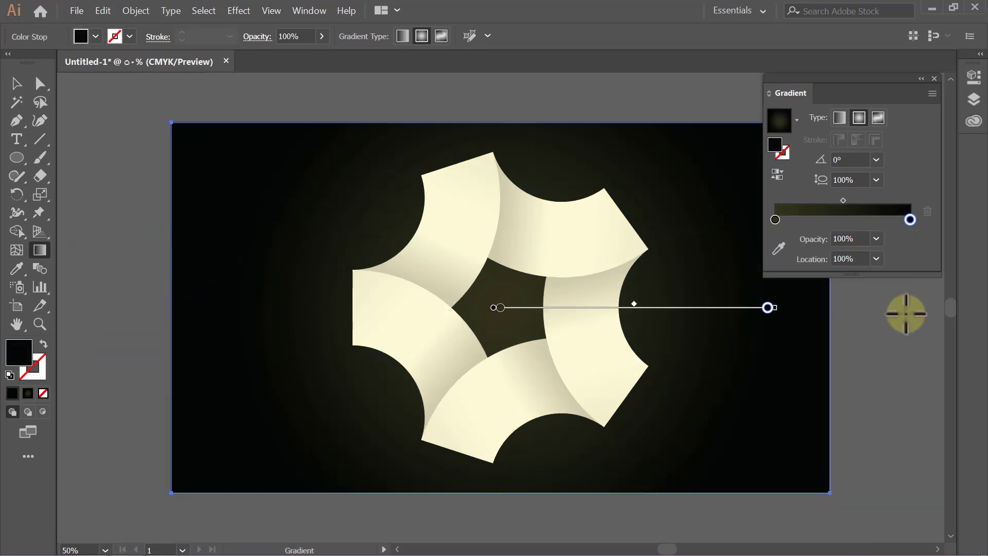
{"action": "mouse_move", "coordinate": [768, 307]}
{"action": "mouse_move", "coordinate": [793, 311]}
{"action": "left_mouse_down"}
{"action": "mouse_move", "coordinate": [884, 314]}
{"action": "mouse_move", "coordinate": [878, 307]}
{"action": "left_mouse_up"}
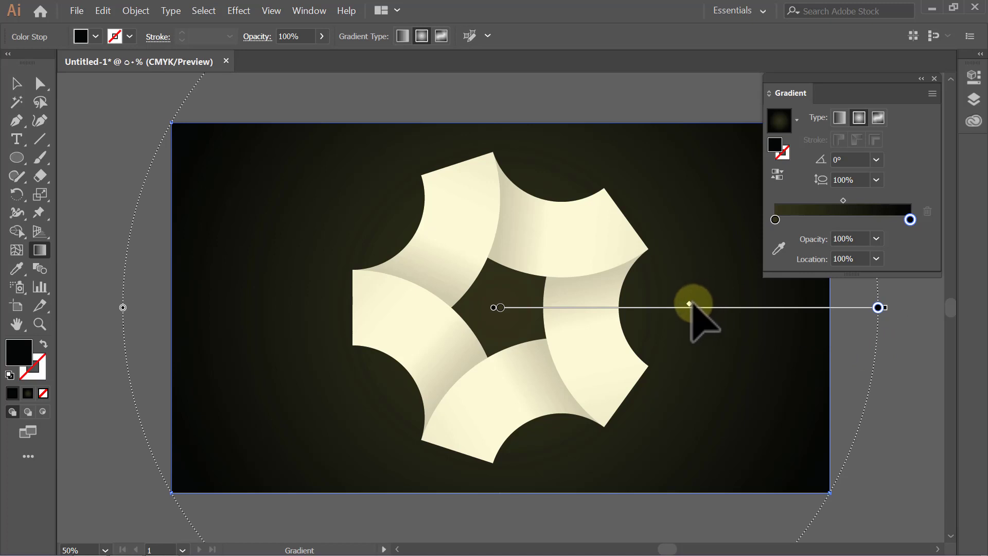
{"action": "mouse_move", "coordinate": [689, 305]}
{"action": "left_mouse_down"}
{"action": "mouse_move", "coordinate": [824, 305]}
{"action": "mouse_move", "coordinate": [828, 317]}
{"action": "mouse_move", "coordinate": [923, 307]}
{"action": "mouse_move", "coordinate": [830, 307]}
{"action": "left_mouse_up"}
- Deselect the background and close the Gradient panel
{"action": "key", "text": "v"}
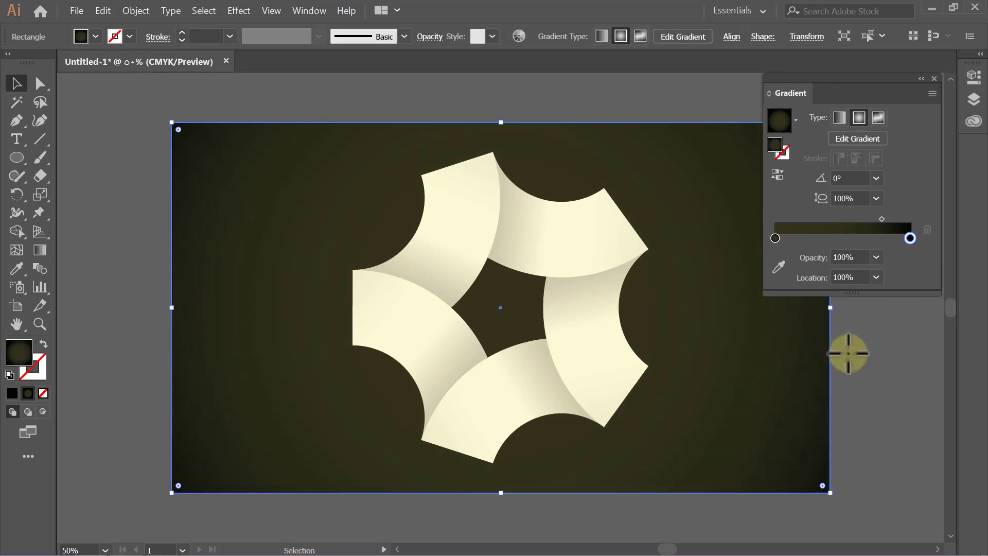
{"action": "left_click", "coordinate": [848, 354]}
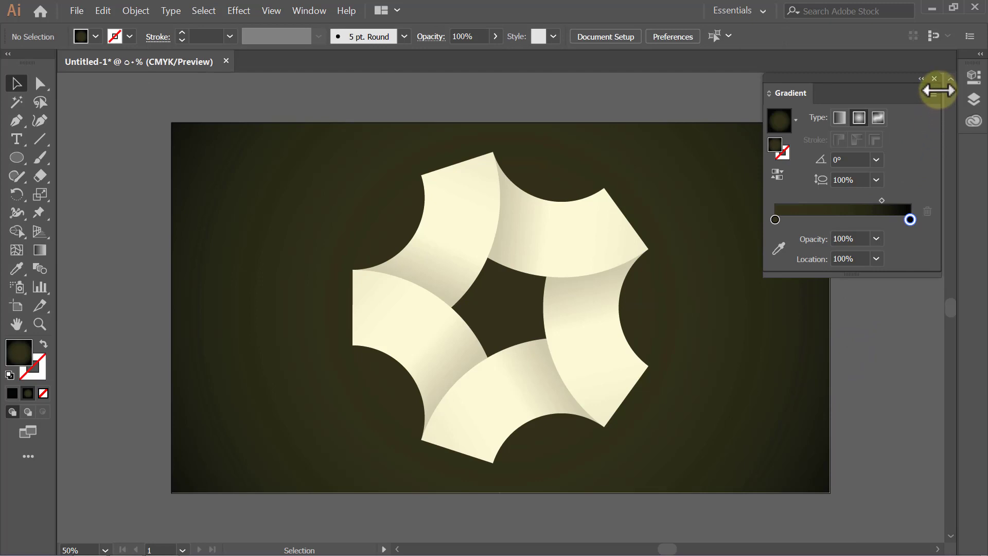
{"action": "left_click", "coordinate": [935, 79]}
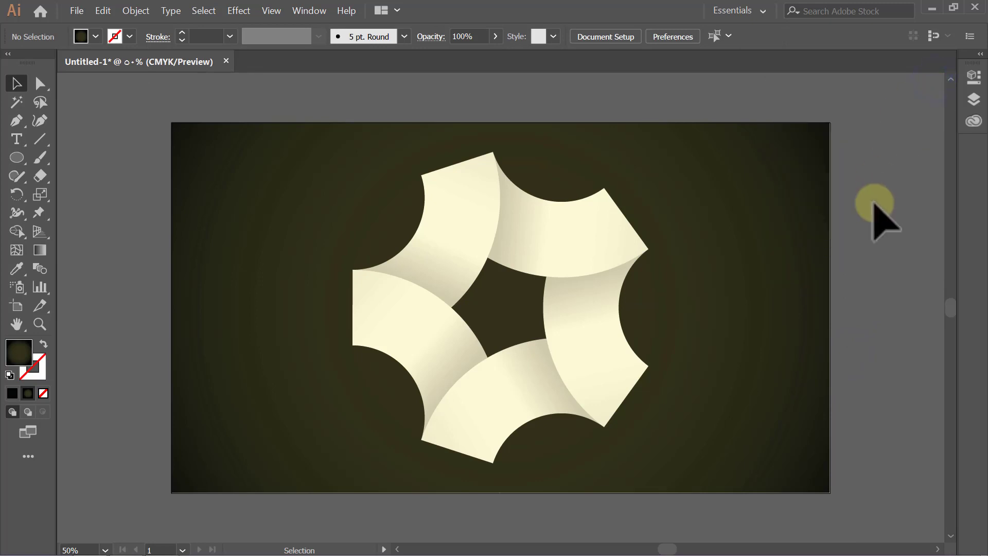
{"action": "scroll", "coordinate": [875, 206], "scroll_direction": "down", "scroll_amount": 2}
{"action": "scroll", "coordinate": [875, 206], "scroll_direction": "down", "scroll_amount": 1}
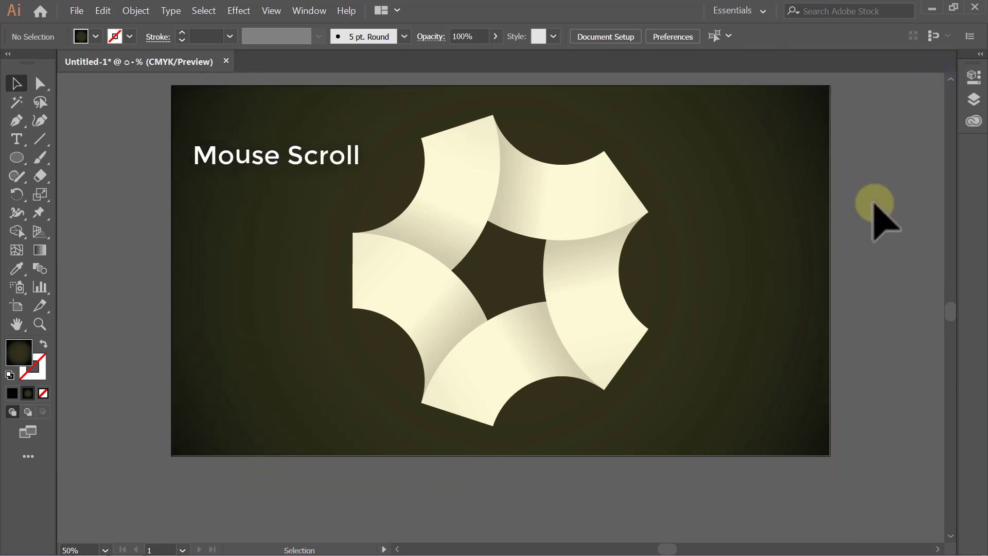
{"action": "scroll", "coordinate": [875, 206], "scroll_direction": "down", "scroll_amount": 1}
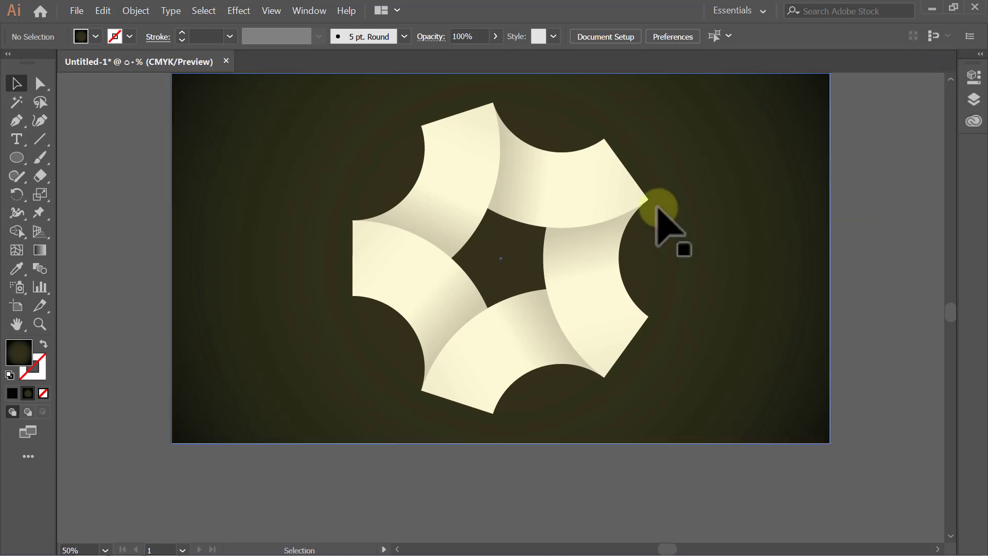
- Copy the ring logo straight below and reflect the copy across a horizontal axis
{"action": "left_click", "coordinate": [546, 191]}
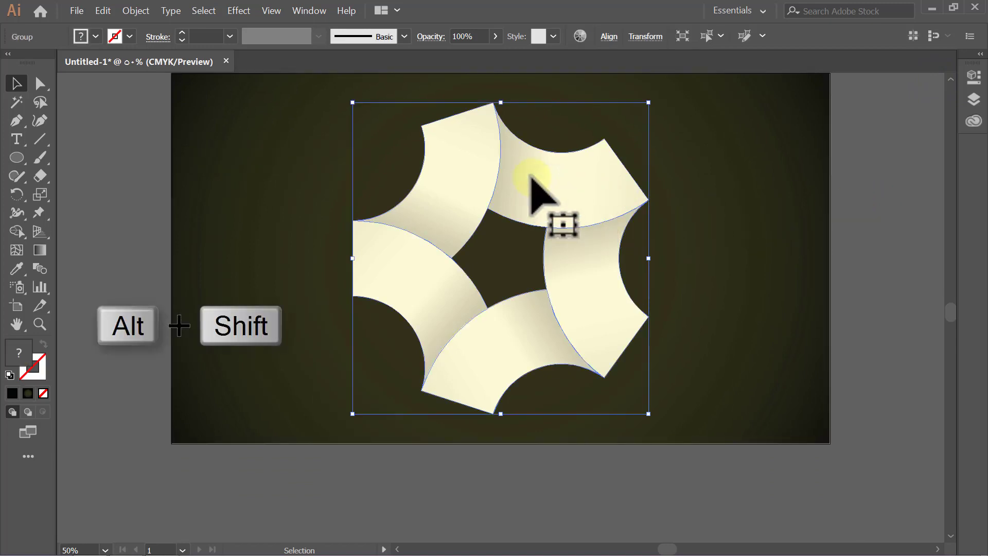
{"action": "mouse_move", "coordinate": [535, 188]}
{"action": "left_mouse_down"}
{"action": "mouse_move", "coordinate": [547, 422]}
{"action": "mouse_move", "coordinate": [624, 495]}
{"action": "mouse_move", "coordinate": [561, 493]}
{"action": "left_mouse_up"}
{"action": "right_click", "coordinate": [466, 487]}
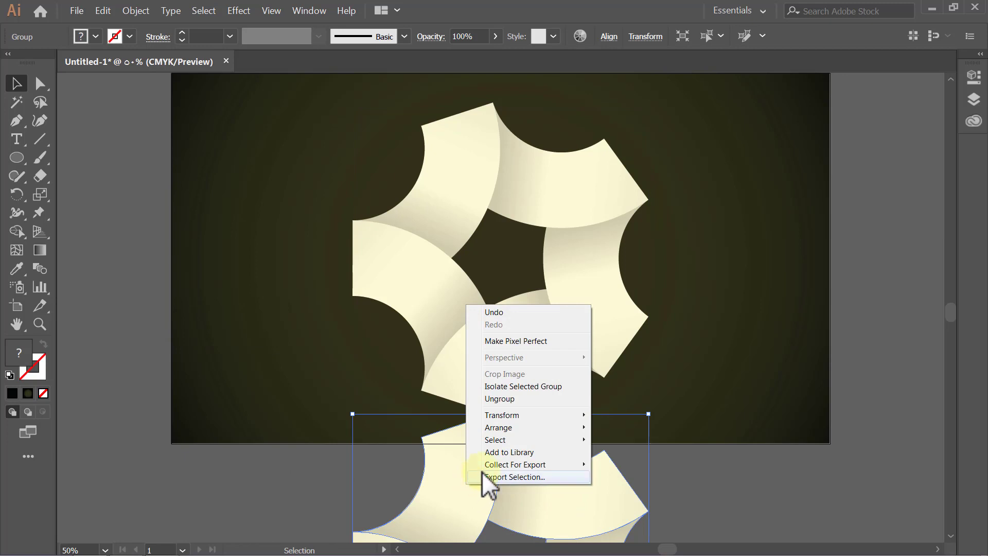
{"action": "mouse_move", "coordinate": [525, 415]}
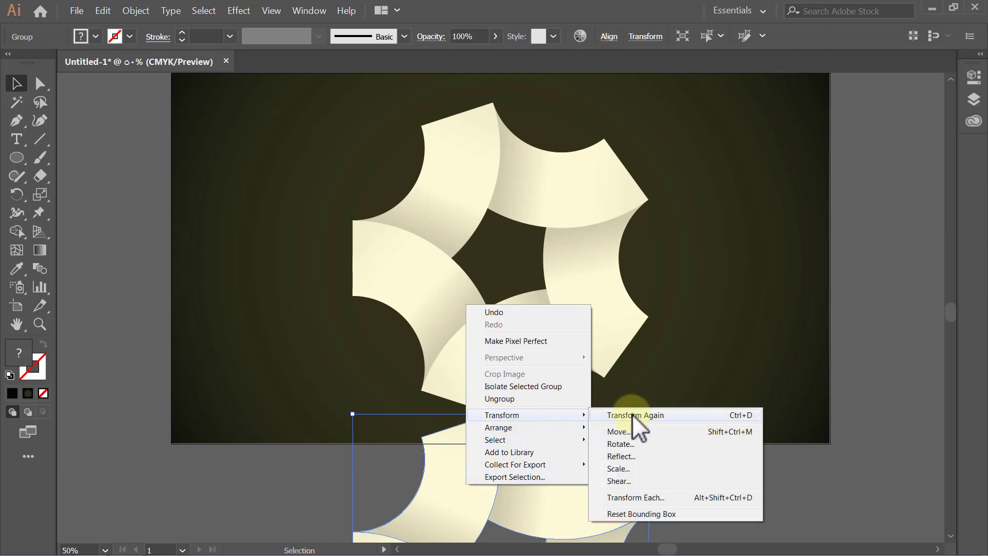
{"action": "left_click", "coordinate": [647, 455]}
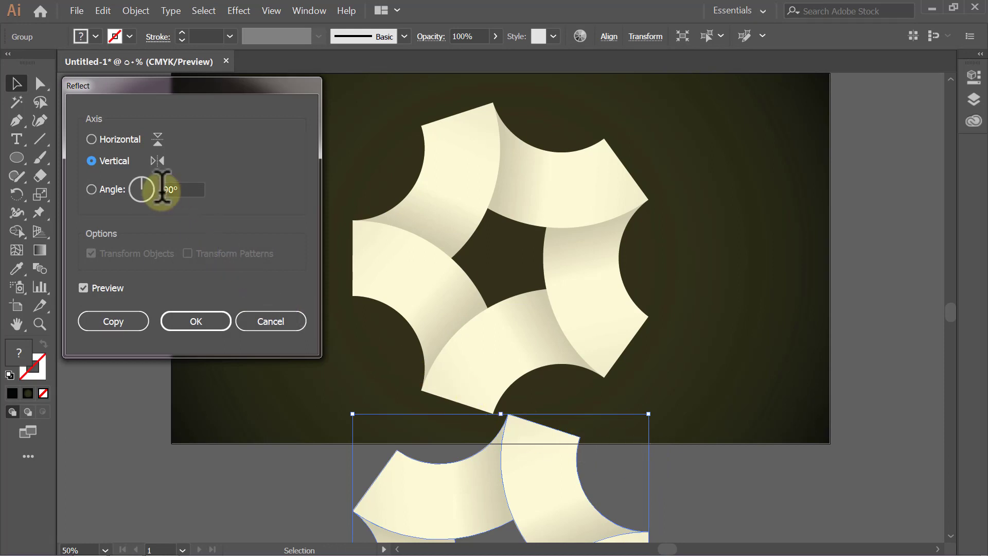
{"action": "left_click", "coordinate": [112, 140]}
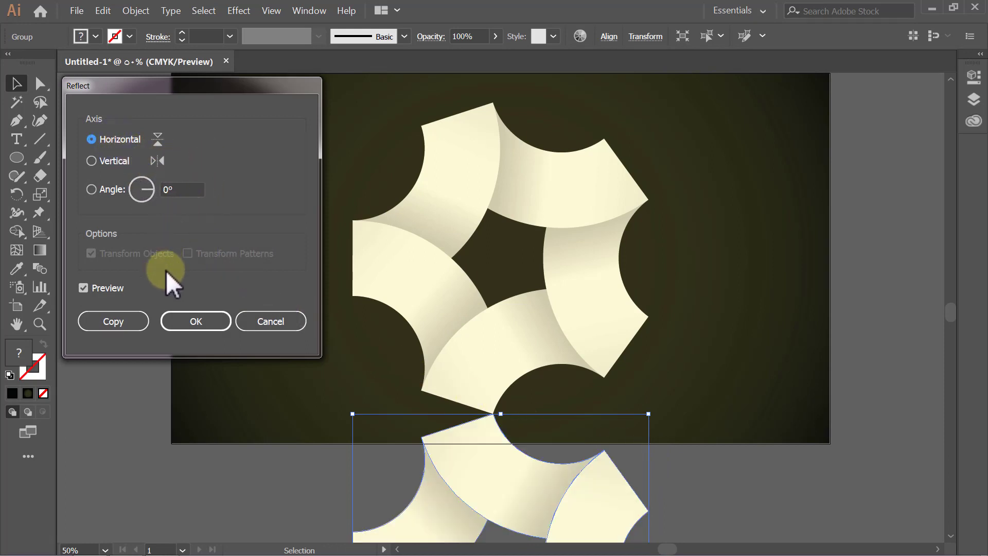
{"action": "left_click", "coordinate": [185, 322]}
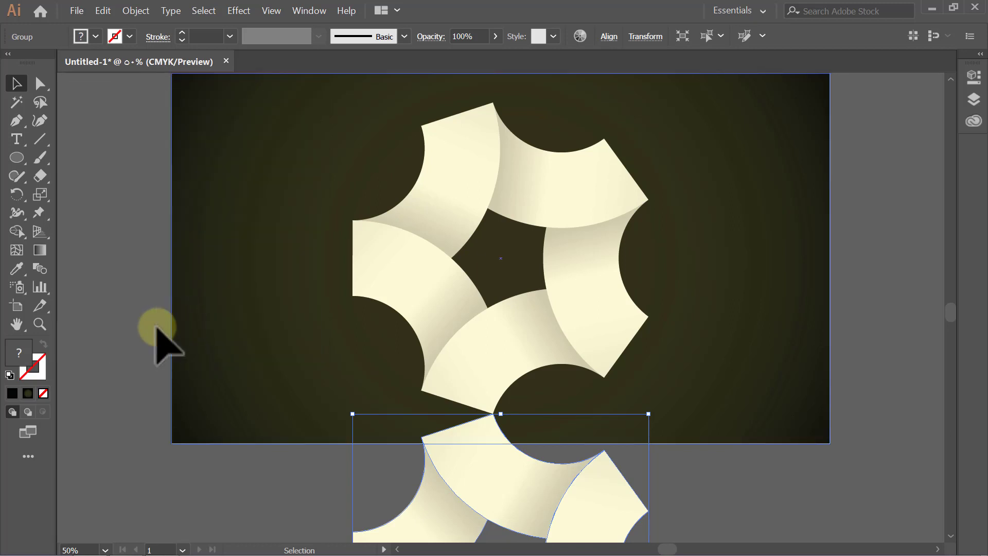
- Move both the original and reflected logos up 24 px together
{"action": "left_click", "coordinate": [140, 330]}
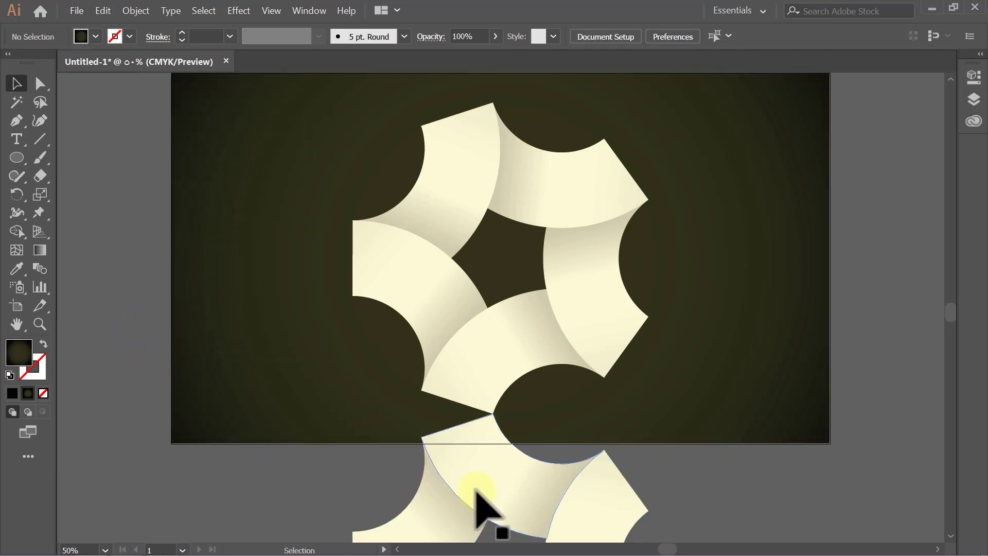
{"action": "left_click", "coordinate": [509, 502]}
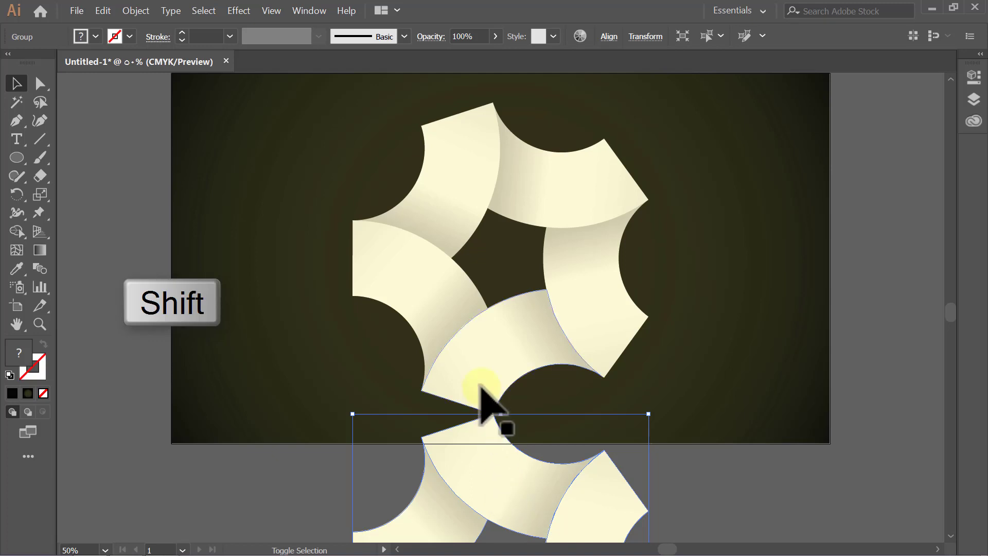
{"action": "left_click", "coordinate": [473, 362], "text": "shift"}
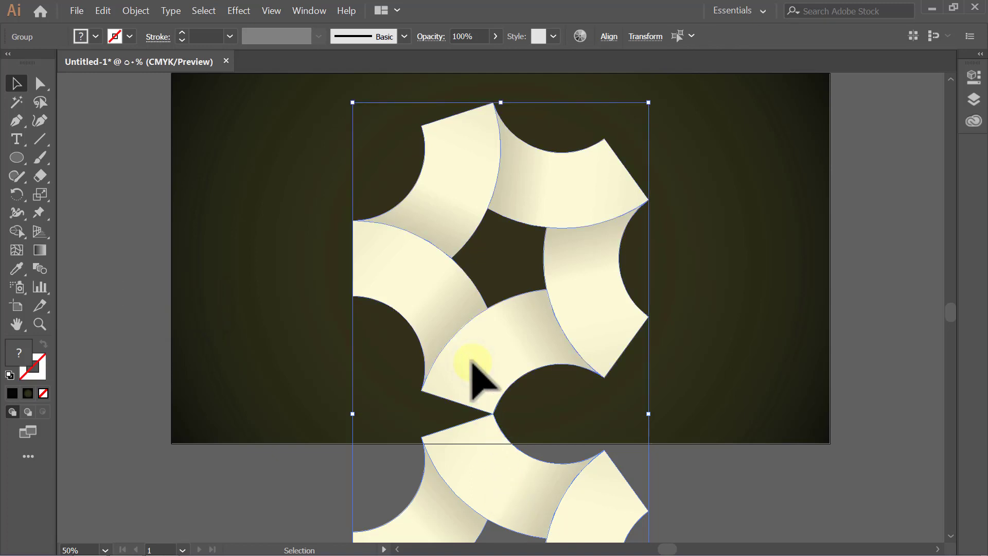
{"action": "left_click_drag", "start_coordinate": [508, 470], "coordinate": [512, 479]}
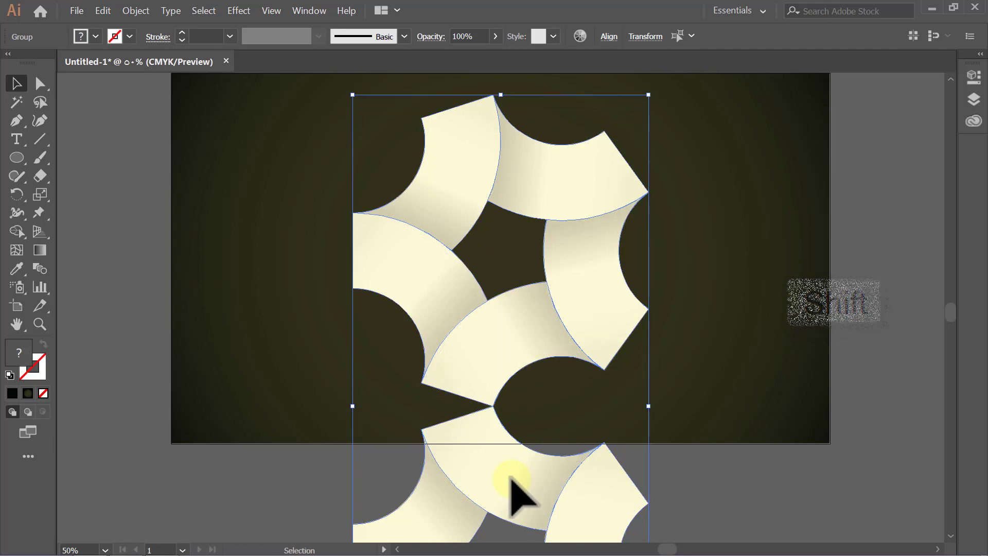
{"action": "left_click", "coordinate": [144, 408]}
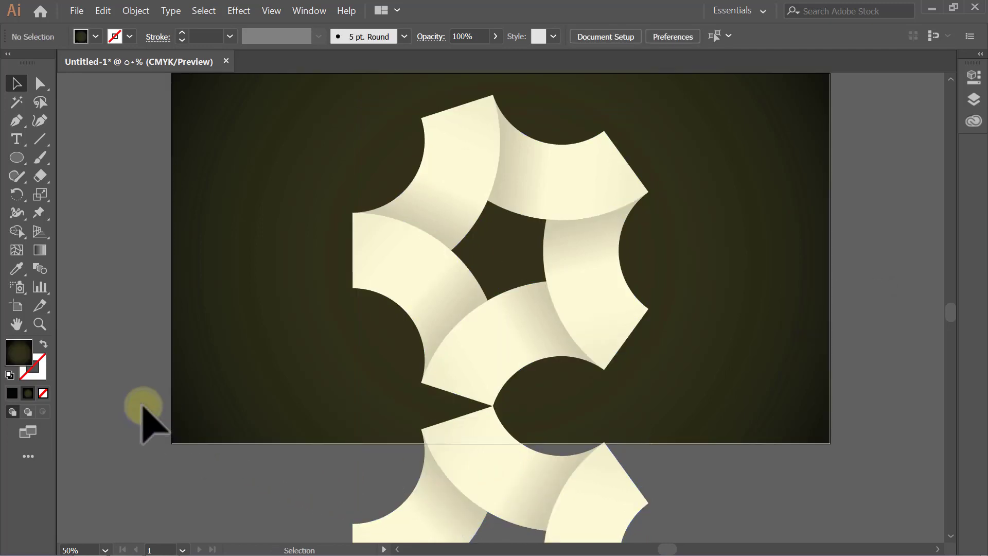
- Zoom to the reflection line and draw a rectangle across the ring base, about 790 px wide
{"action": "left_click", "coordinate": [44, 321]}
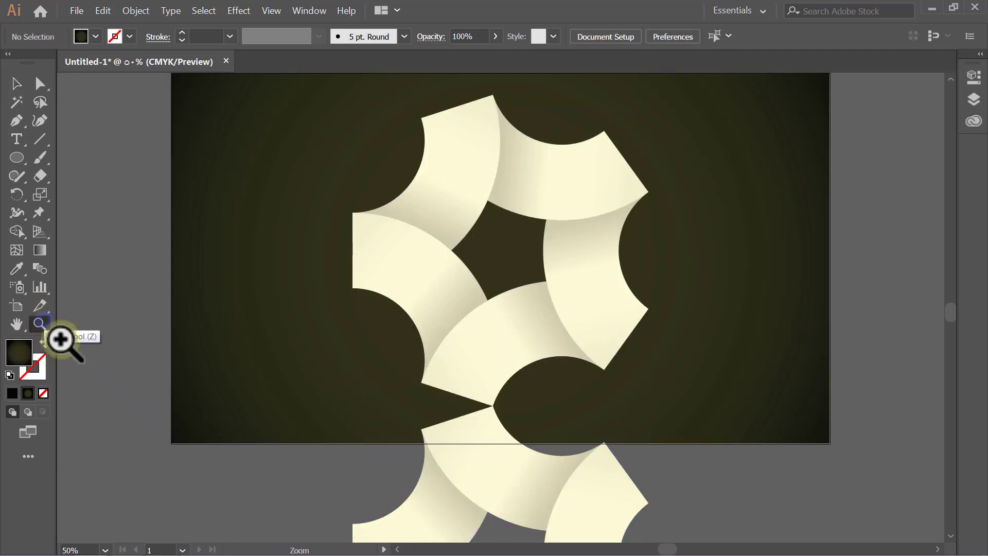
{"action": "left_click_drag", "start_coordinate": [704, 343], "coordinate": [251, 483]}
{"action": "key", "text": "v"}
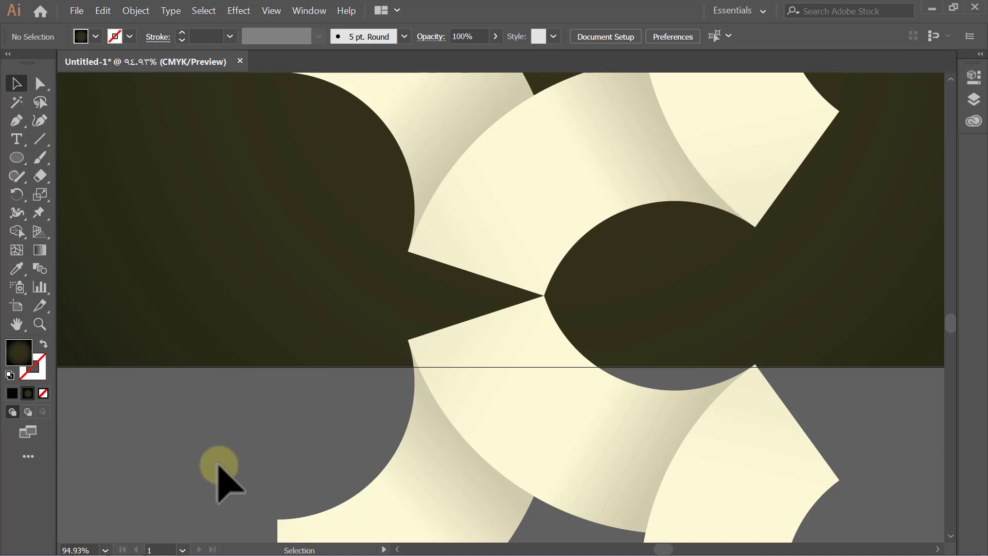
{"action": "left_click_drag", "start_coordinate": [18, 157], "coordinate": [61, 160]}
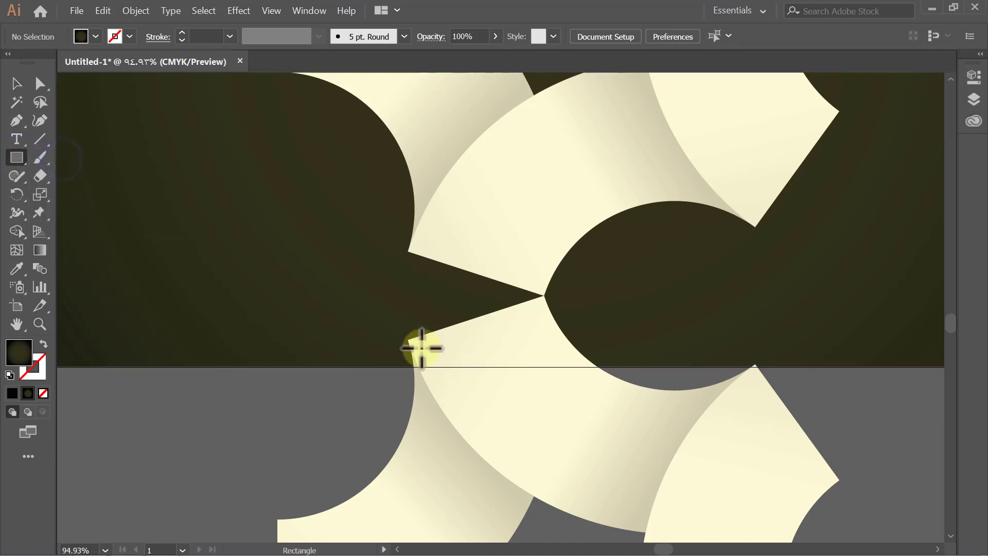
{"action": "left_click_drag", "start_coordinate": [545, 296], "coordinate": [323, 366]}
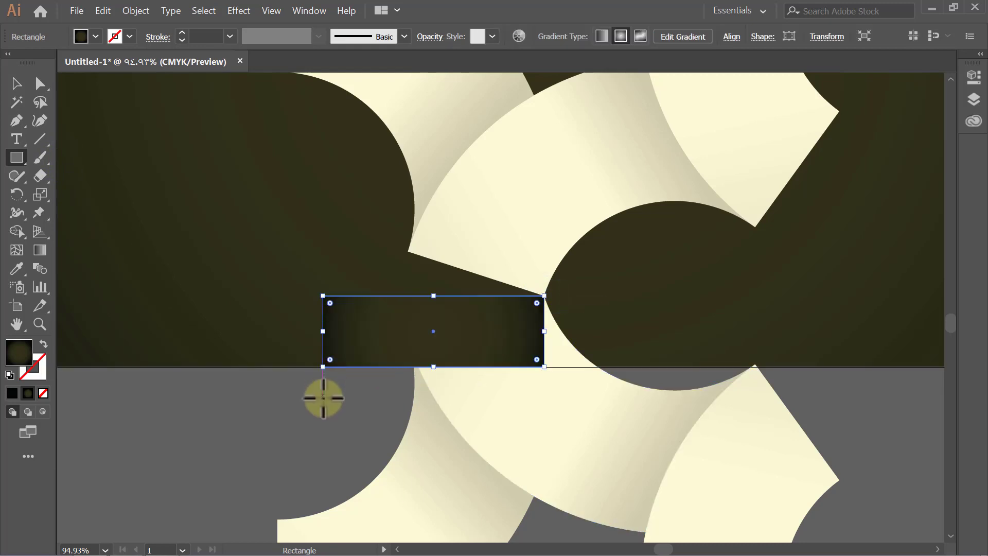
{"action": "key", "text": "v"}
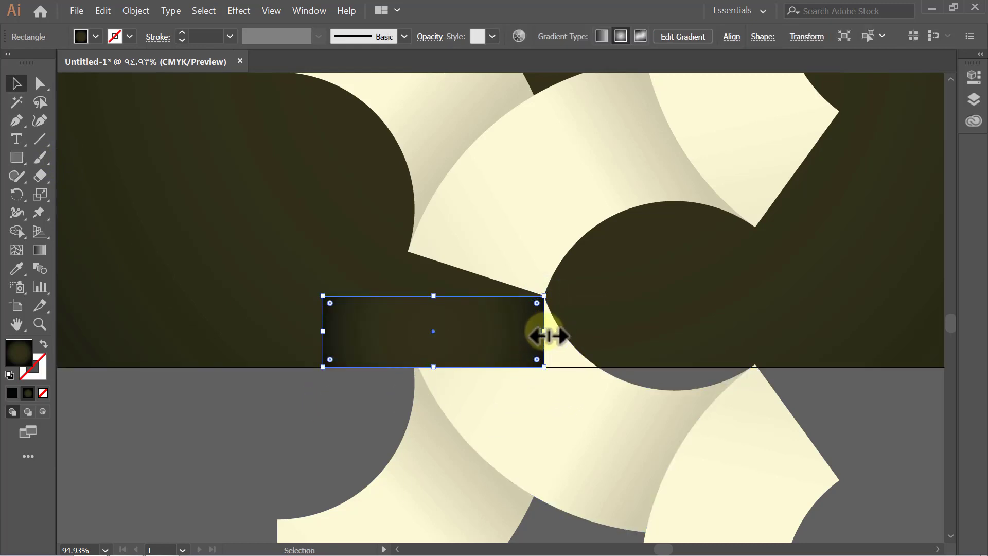
{"action": "left_click_drag", "start_coordinate": [548, 334], "coordinate": [709, 339]}
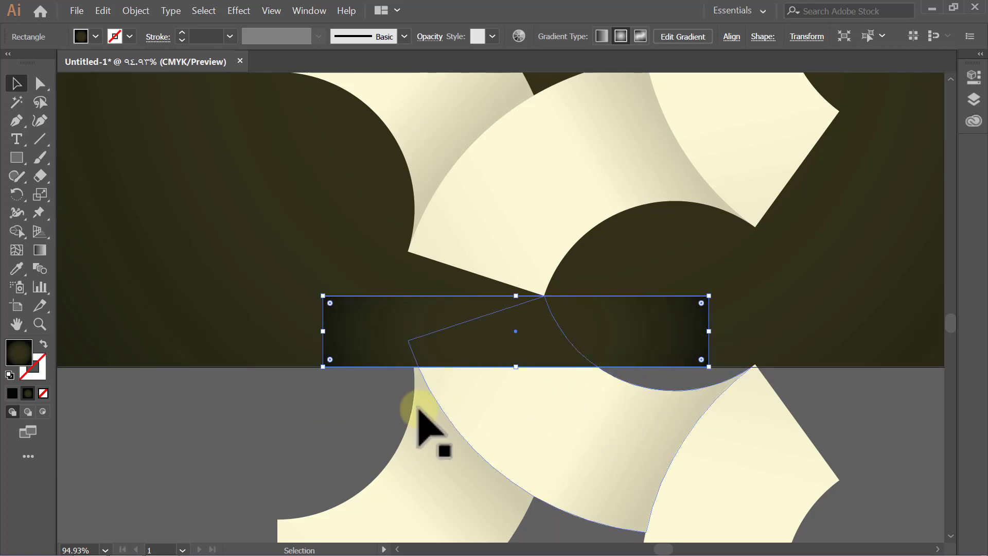
{"action": "left_click", "coordinate": [303, 406]}
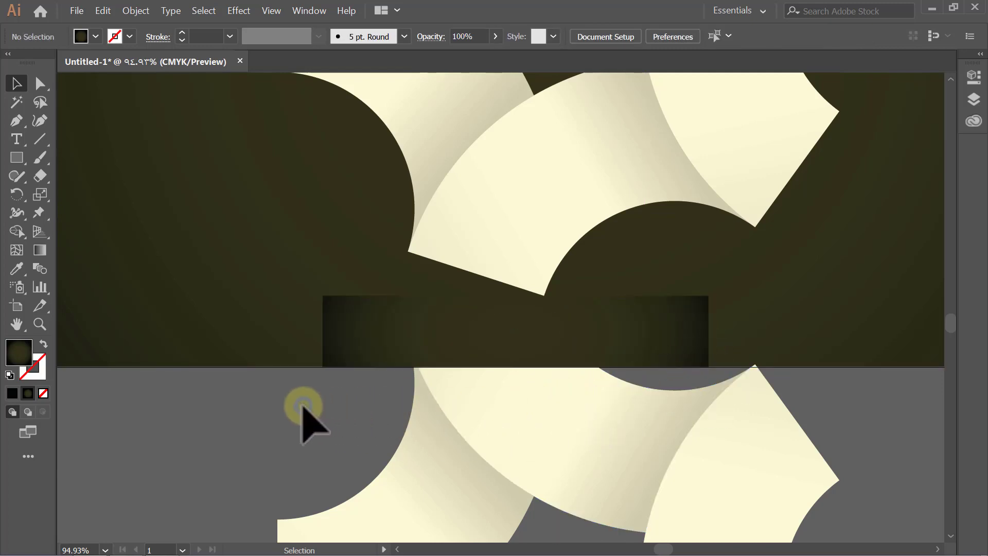
- Give the rectangle a linear gradient at a 90° angle
{"action": "left_click", "coordinate": [393, 331]}
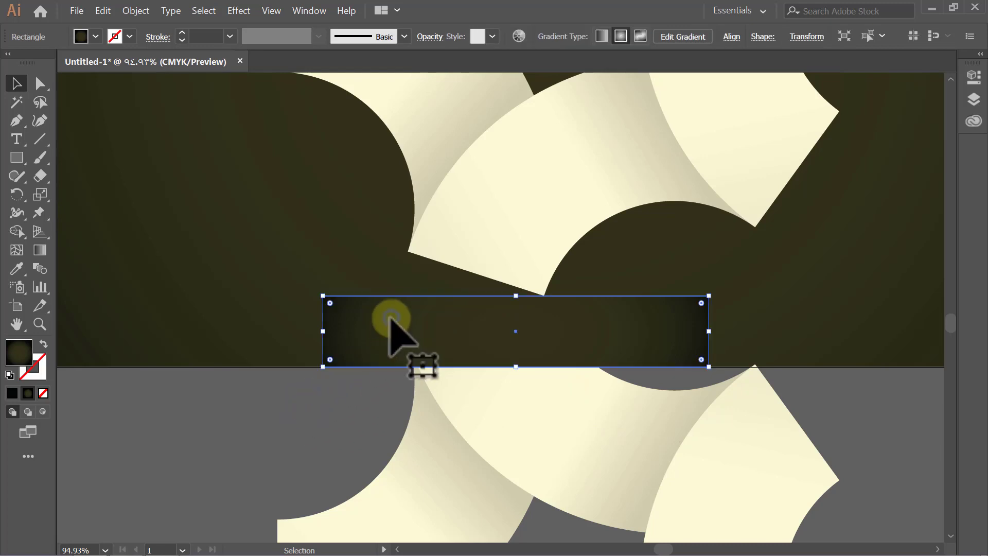
{"action": "double_click", "coordinate": [40, 250]}
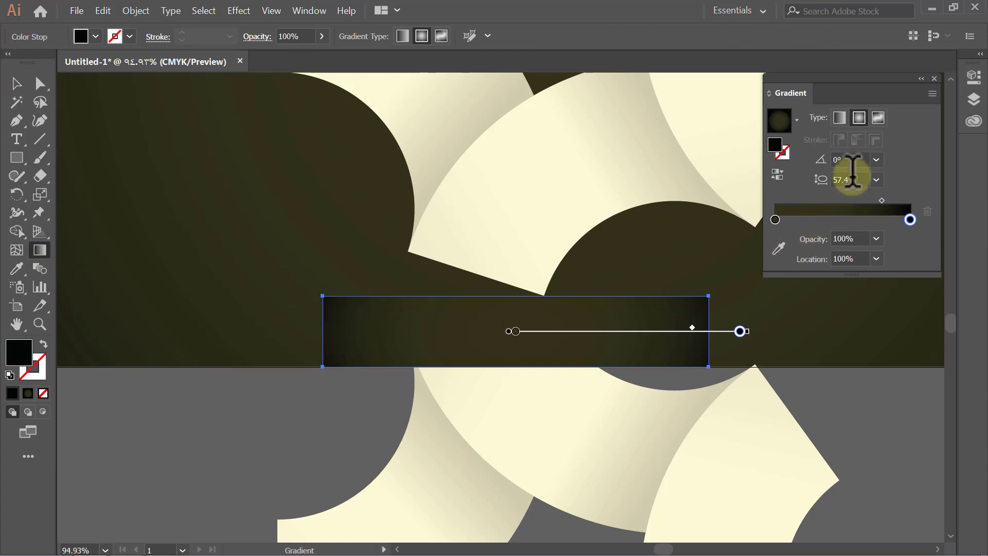
{"action": "left_click", "coordinate": [839, 120]}
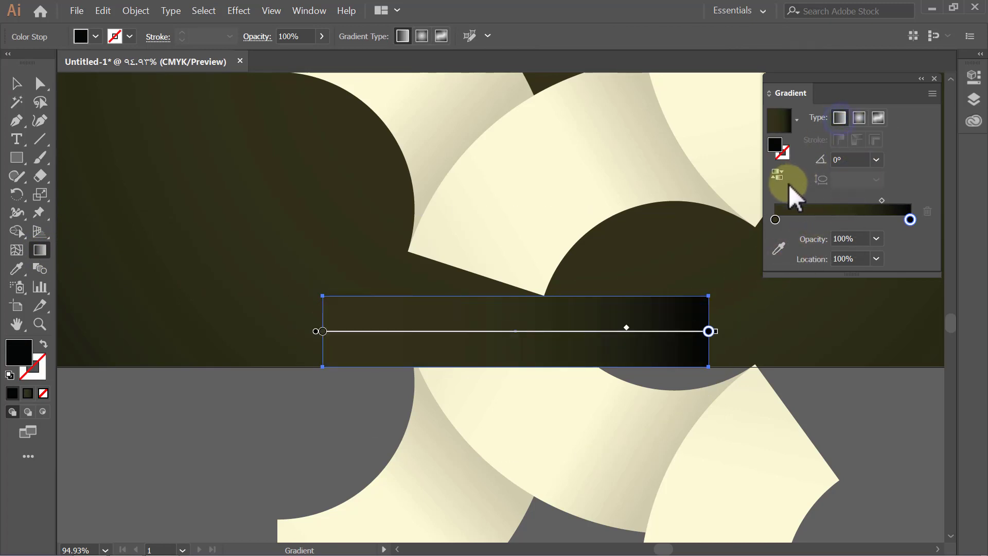
{"action": "left_click", "coordinate": [876, 159]}
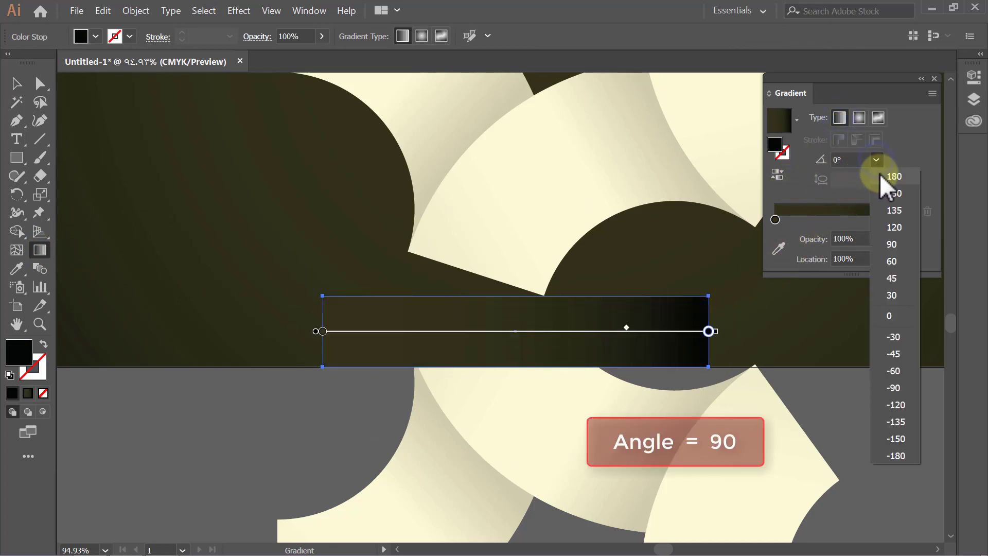
{"action": "left_click", "coordinate": [896, 242]}
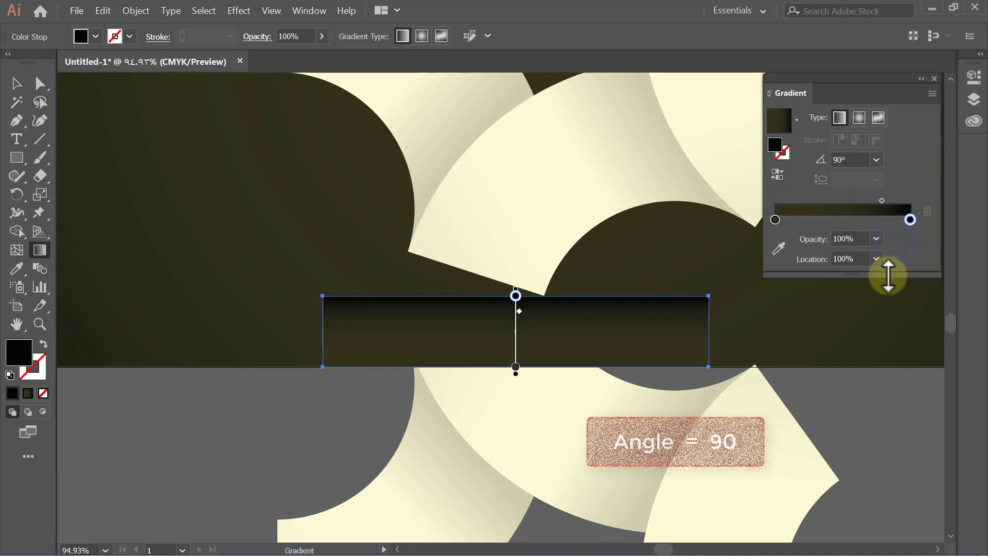
- Eyedrop the background brown into both gradient stops, with one stop at 50% opacity
{"action": "left_click", "coordinate": [779, 249]}
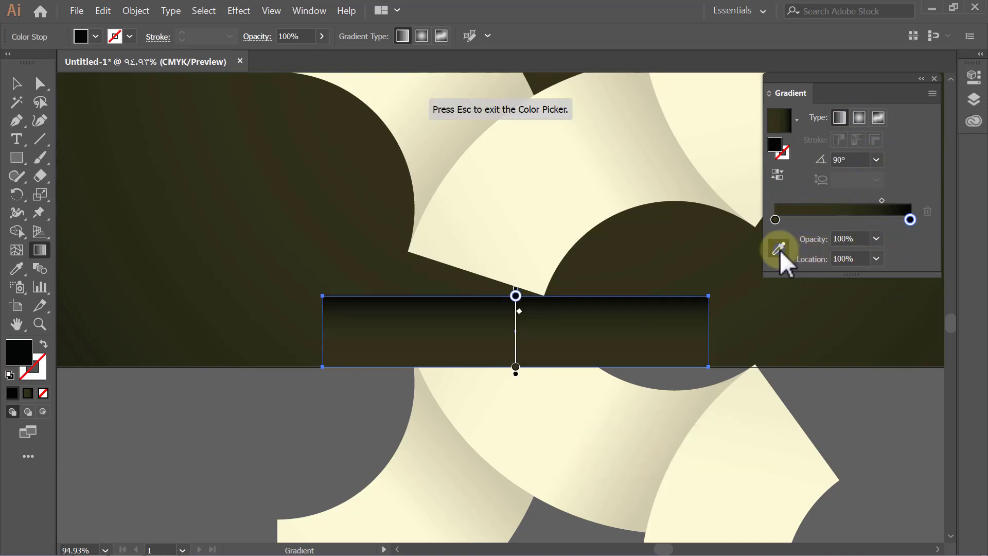
{"action": "left_click", "coordinate": [576, 286]}
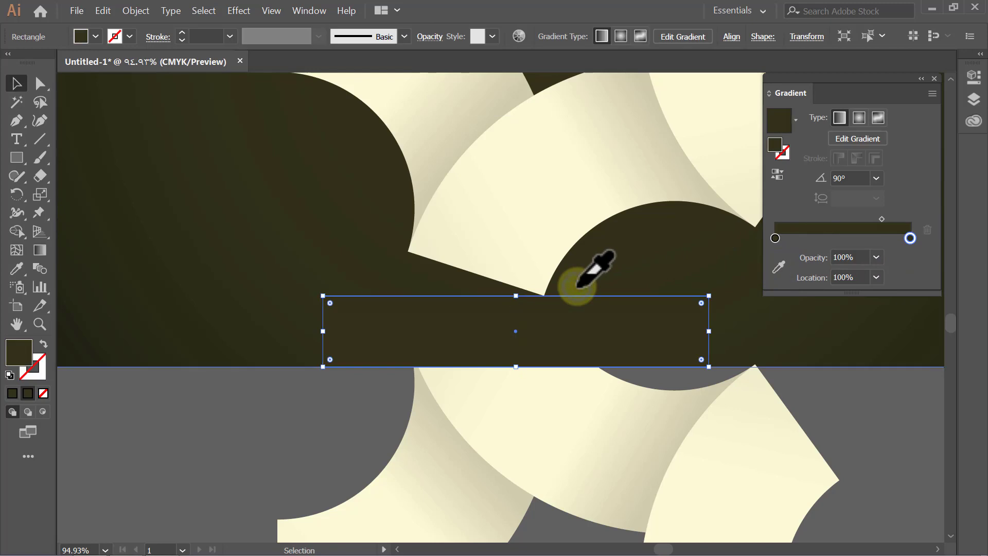
{"action": "left_click", "coordinate": [775, 237]}
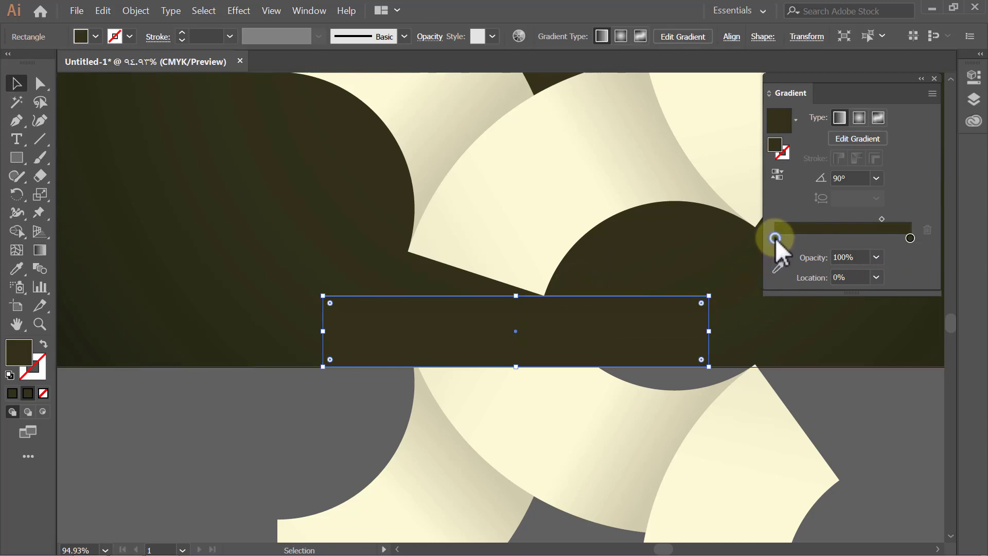
{"action": "left_click", "coordinate": [777, 266]}
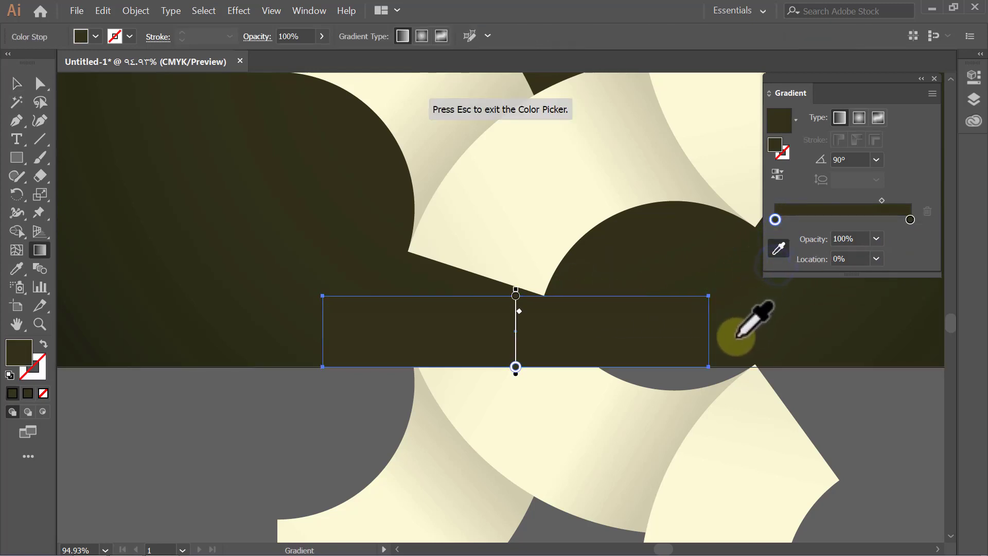
{"action": "left_click", "coordinate": [726, 357]}
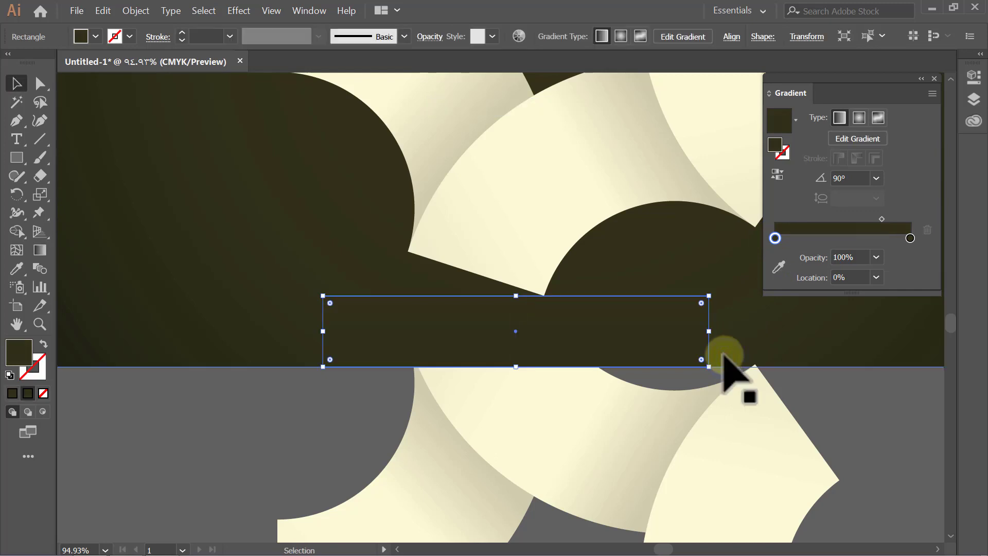
{"action": "left_click", "coordinate": [876, 257]}
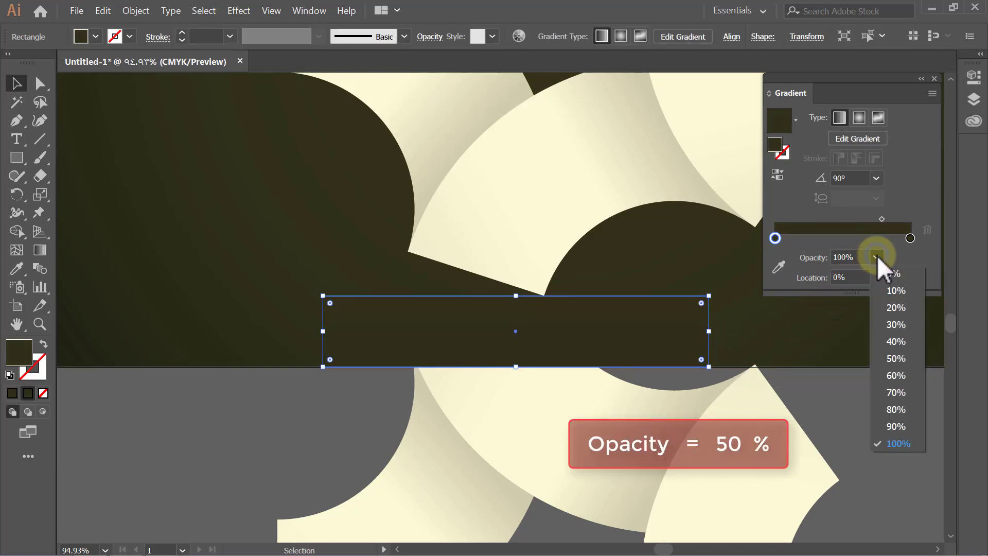
{"action": "left_click", "coordinate": [896, 358]}
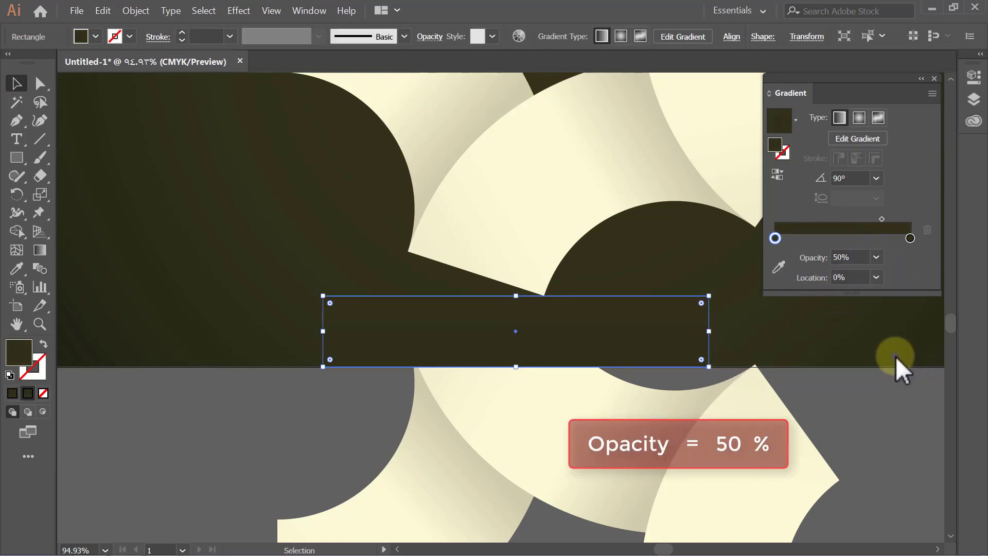
- Select the gradient rectangle together with the reflected ring
{"action": "left_click", "coordinate": [883, 385]}
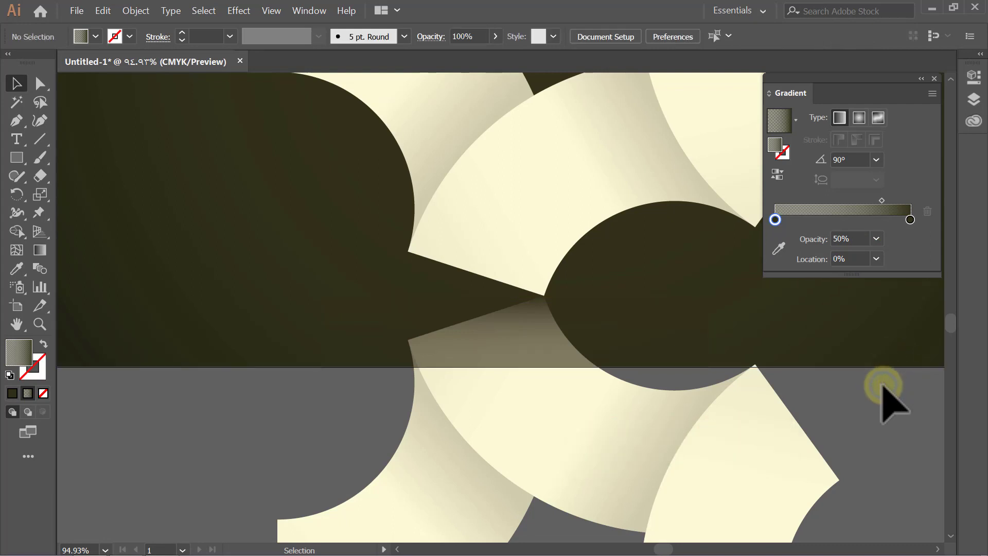
{"action": "left_click", "coordinate": [629, 344]}
{"action": "left_click", "coordinate": [584, 431], "text": "shift"}
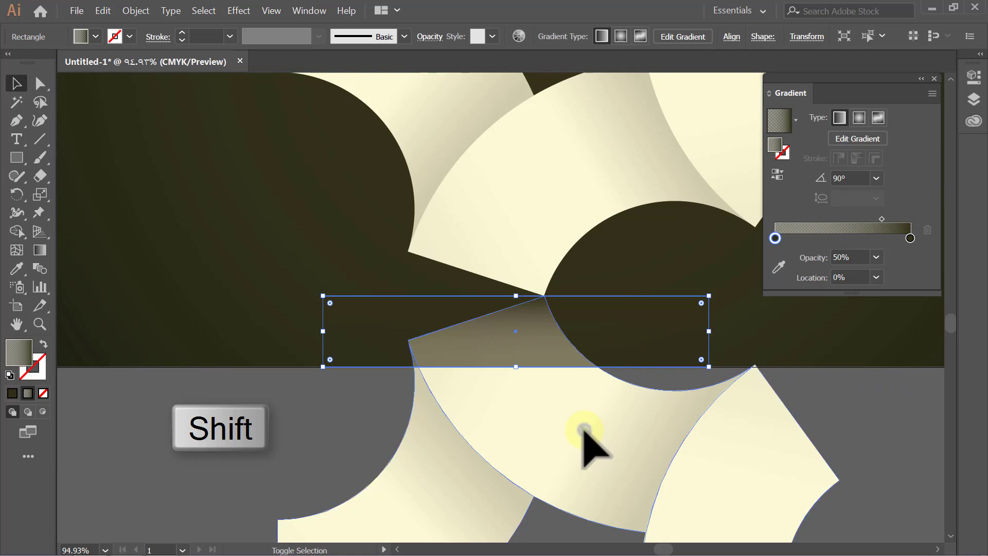
{"action": "left_click", "coordinate": [584, 431], "text": "shift"}
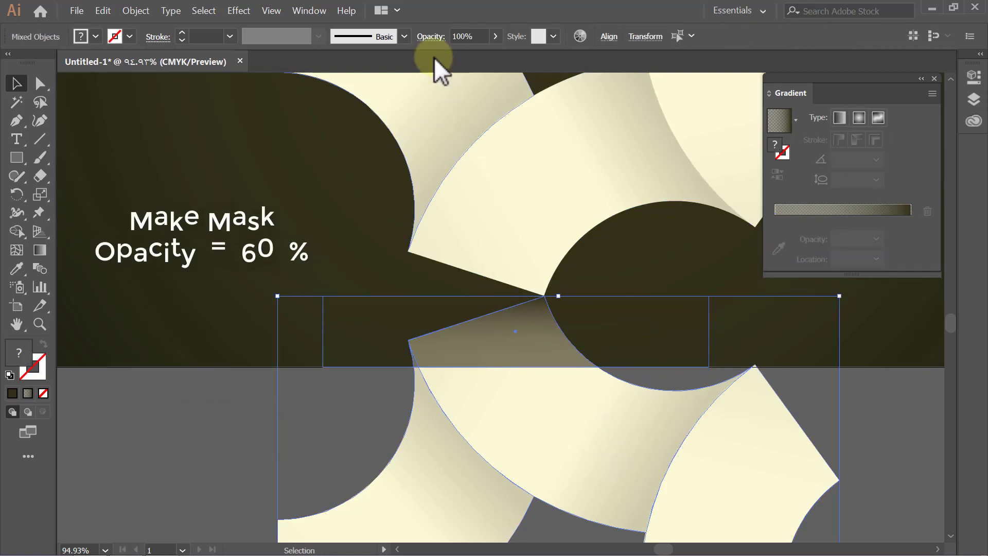
- Make an inverted opacity mask from the gradient rectangle and set the reflection to 60% opacity
{"action": "left_click", "coordinate": [427, 37]}
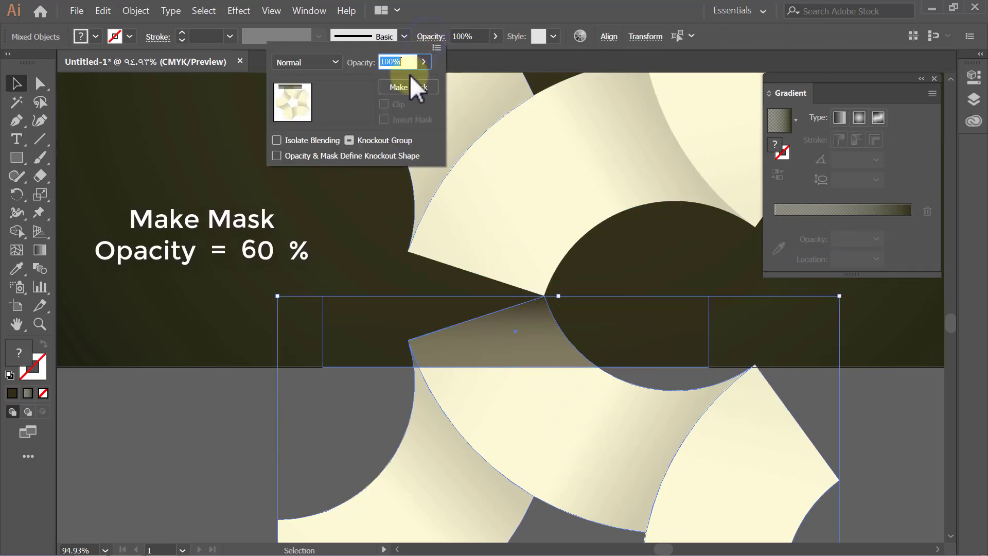
{"action": "left_click", "coordinate": [407, 89]}
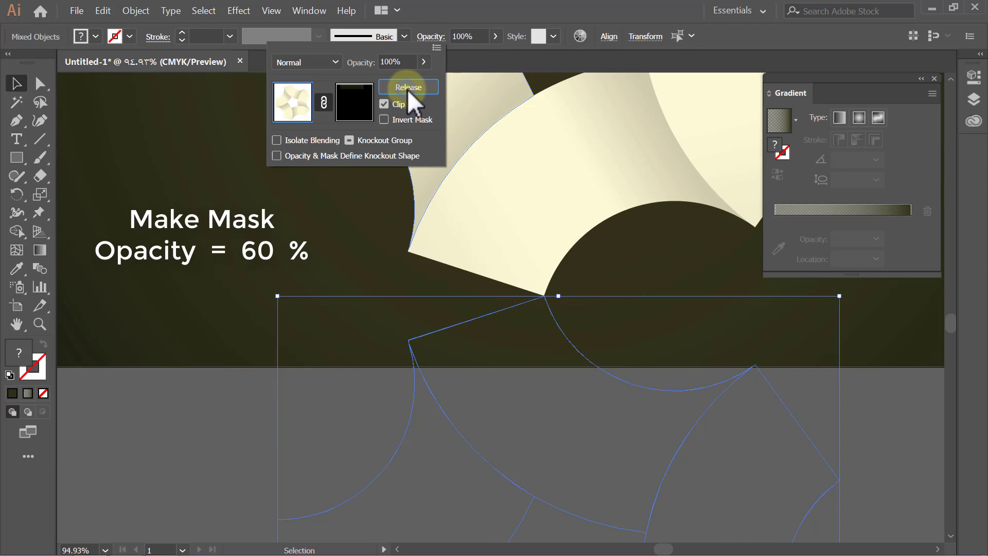
{"action": "left_click", "coordinate": [392, 120]}
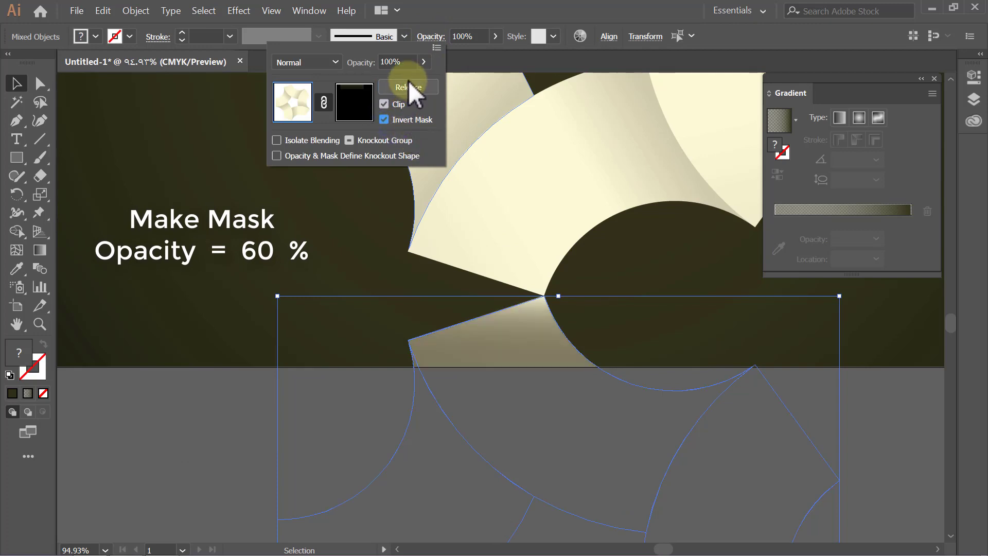
{"action": "left_click", "coordinate": [410, 61]}
{"action": "type", "text": "60"}
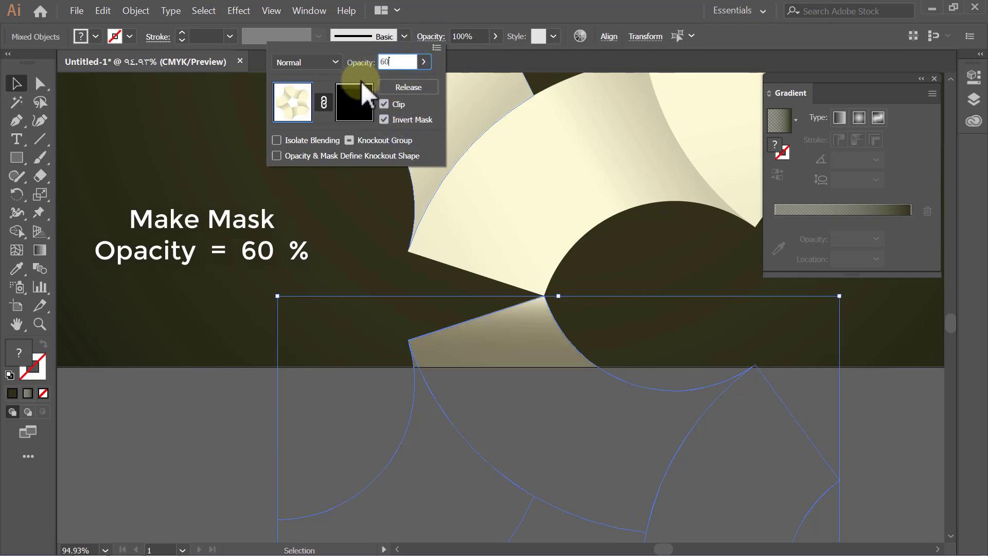
{"action": "key", "text": "Return"}
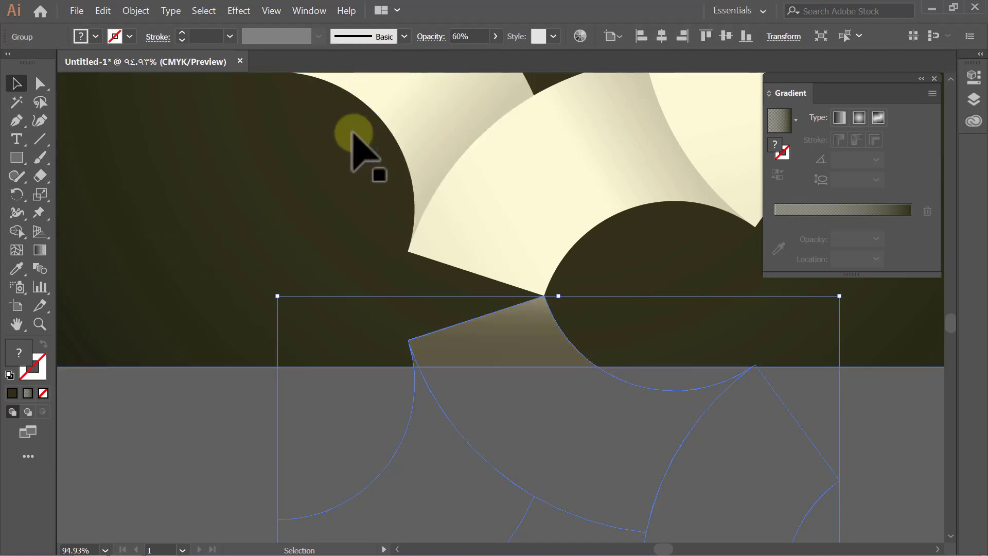
- Draw a large circle centred where the ring meets its reflection
{"action": "left_click", "coordinate": [240, 396]}
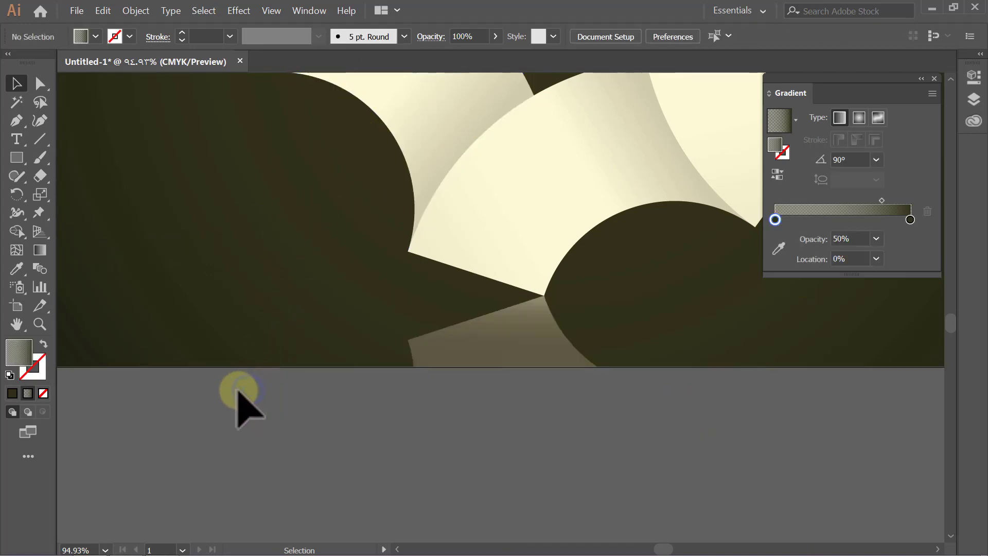
{"action": "left_click", "coordinate": [18, 157]}
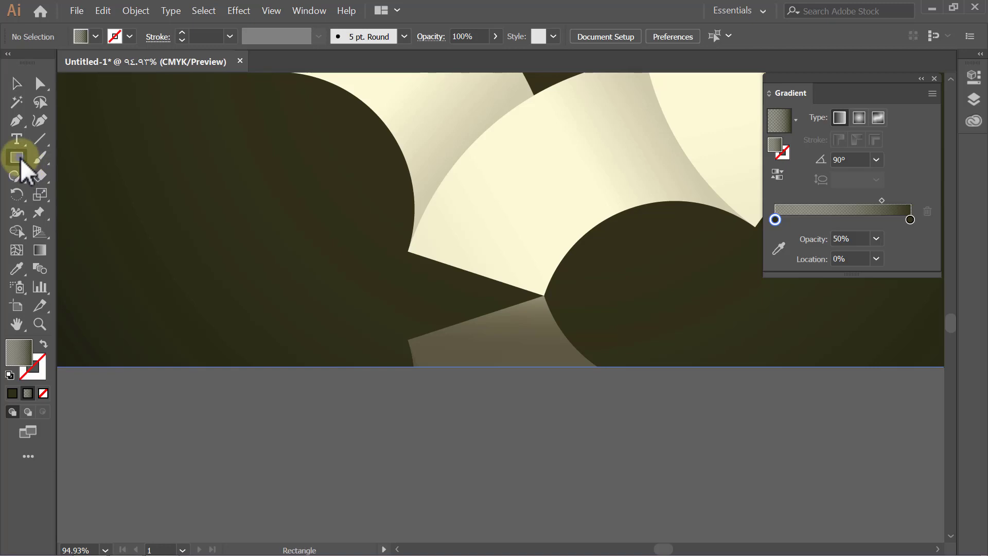
{"action": "left_click", "coordinate": [63, 192]}
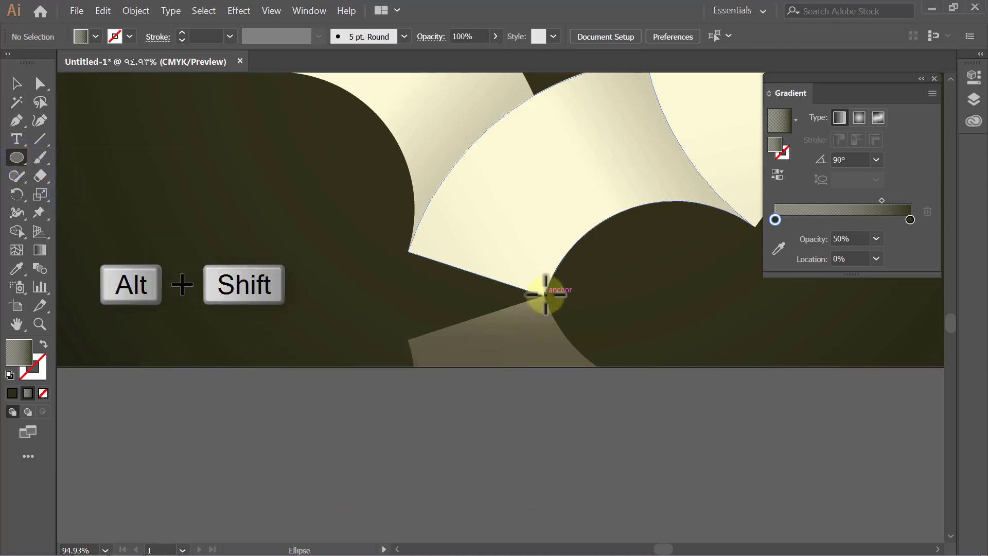
{"action": "left_click_drag", "start_coordinate": [545, 294], "coordinate": [728, 366]}
{"action": "key", "text": "v"}
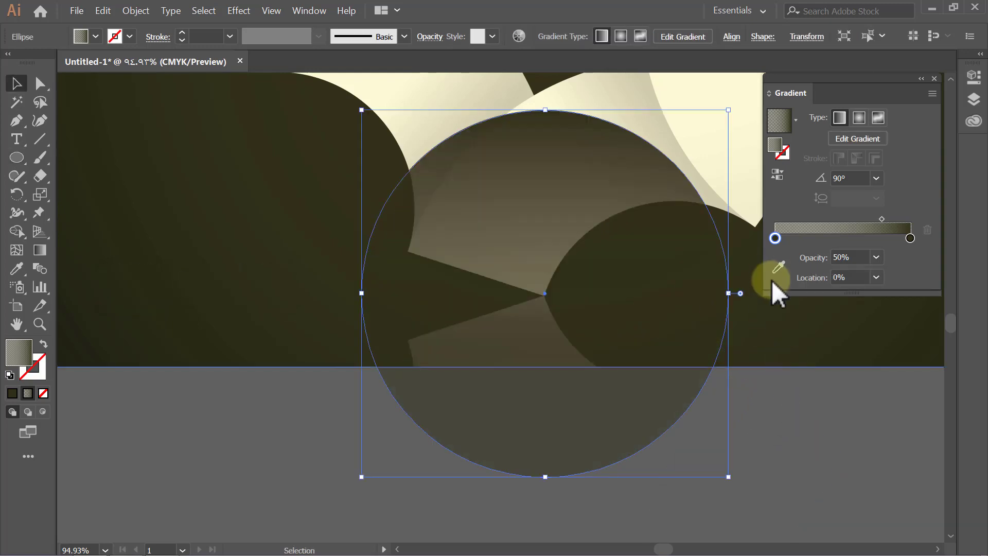
- Set both gradient stops of the circle to white and make the gradient radial
{"action": "double_click", "coordinate": [775, 238]}
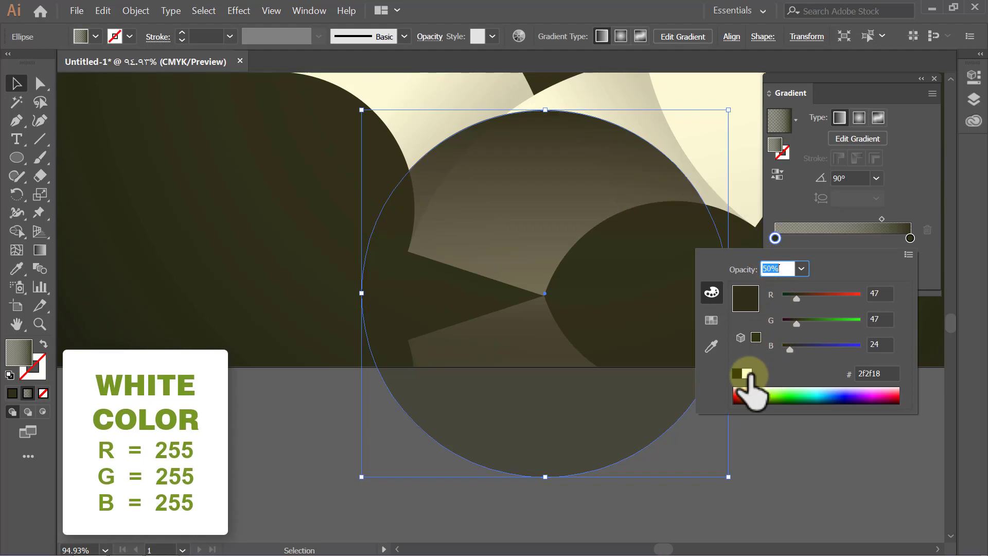
{"action": "left_click", "coordinate": [747, 374]}
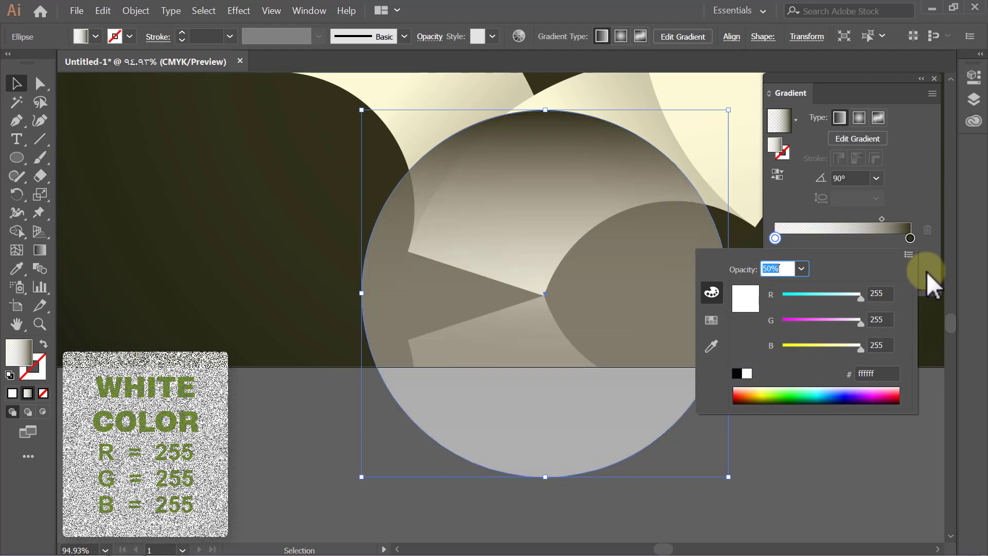
{"action": "left_click", "coordinate": [926, 270]}
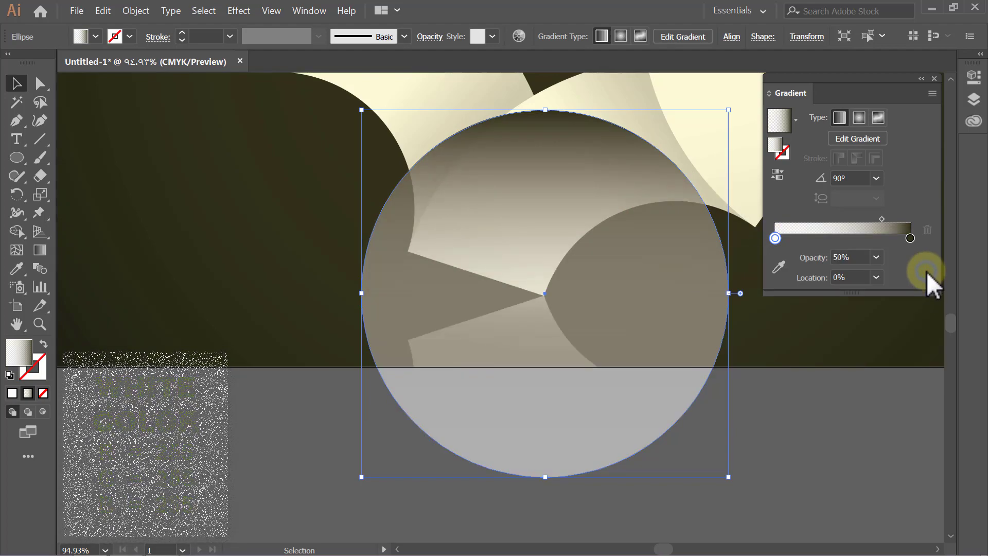
{"action": "left_click", "coordinate": [910, 238]}
{"action": "double_click", "coordinate": [909, 238]}
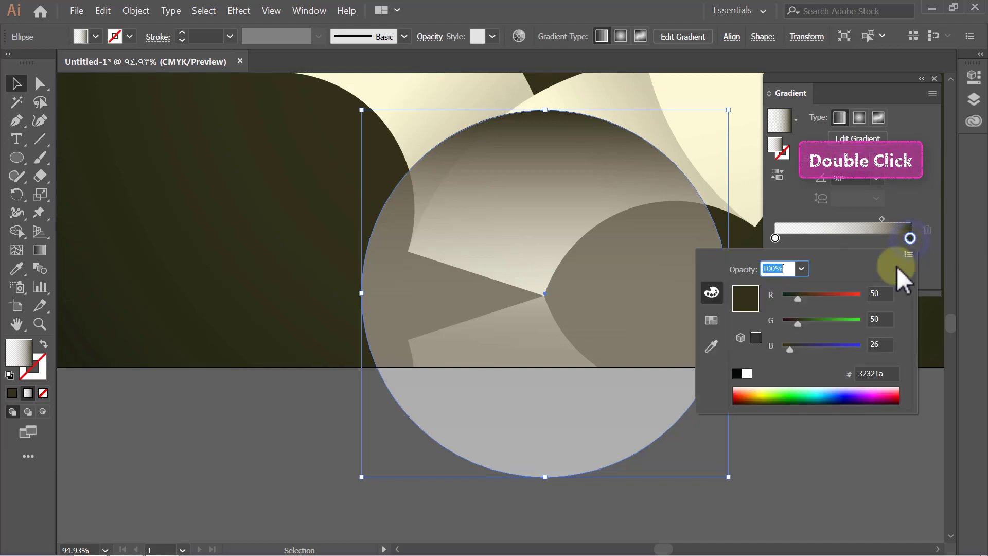
{"action": "left_click", "coordinate": [747, 373]}
{"action": "left_click", "coordinate": [928, 274]}
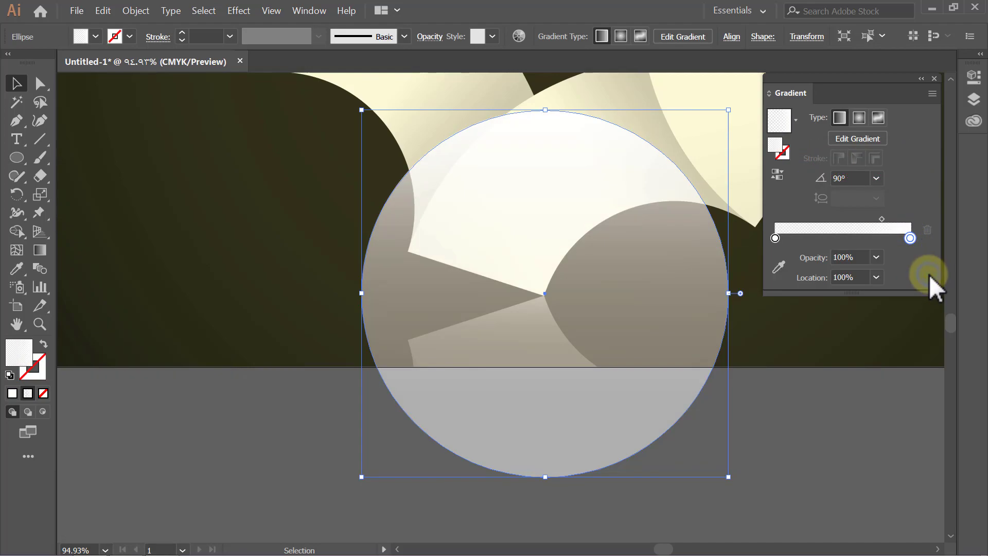
{"action": "left_click", "coordinate": [859, 117]}
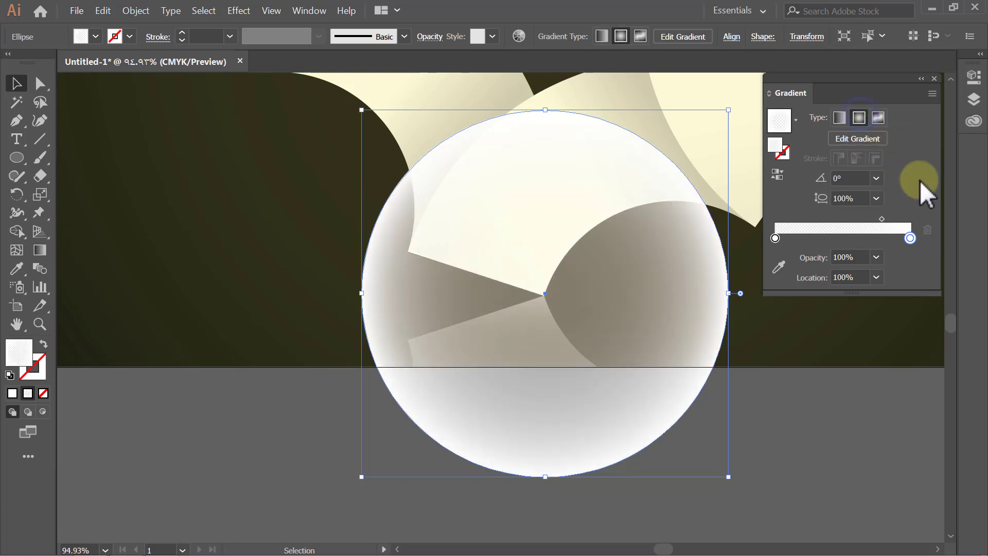
- Set the centre gradient stop to 60% opacity and the outer stop to 0%
{"action": "left_click", "coordinate": [774, 238]}
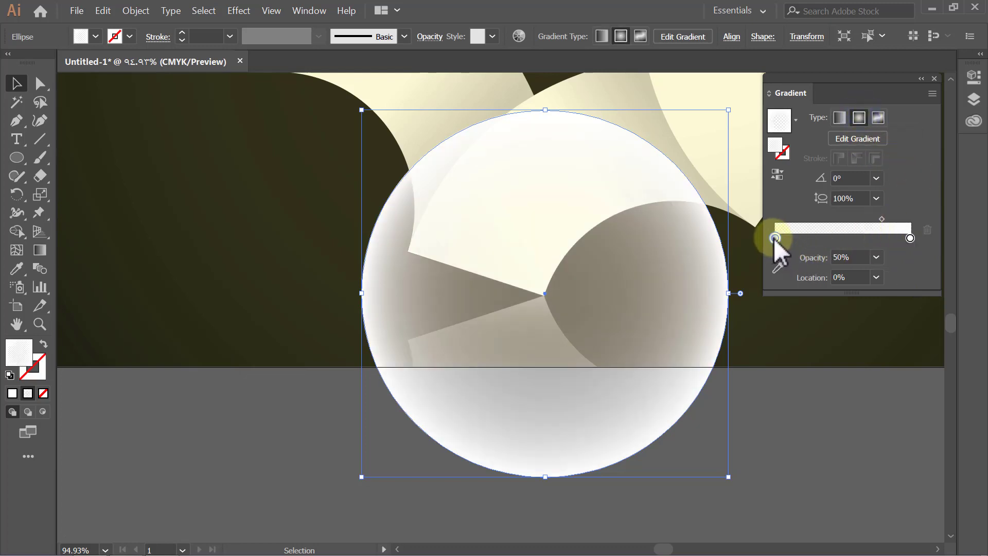
{"action": "left_click", "coordinate": [875, 257]}
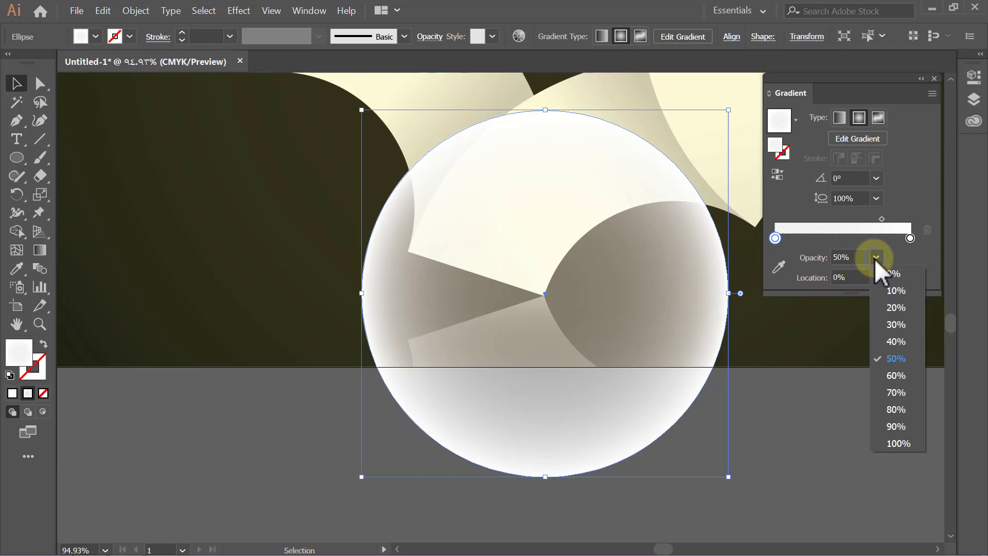
{"action": "left_click", "coordinate": [896, 375]}
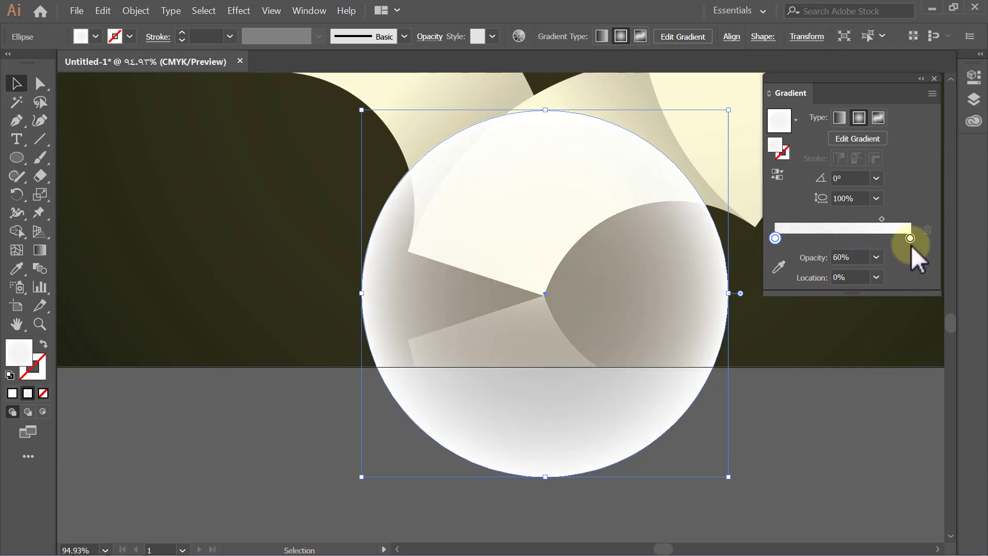
{"action": "left_click", "coordinate": [876, 256]}
{"action": "left_click", "coordinate": [894, 274]}
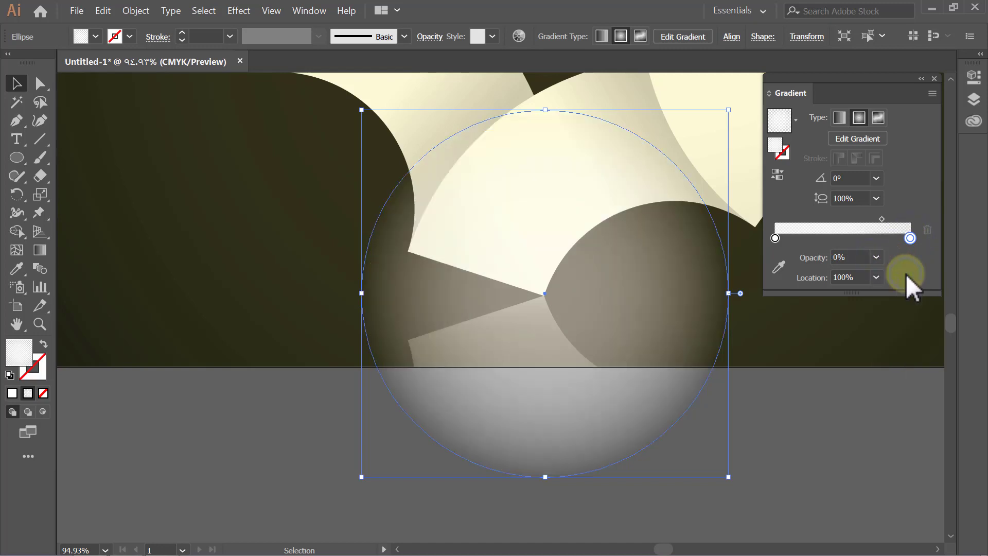
- Flatten and narrow the circle into an ellipse and move the outer stop to 90%
{"action": "left_click_drag", "start_coordinate": [545, 110], "coordinate": [529, 265]}
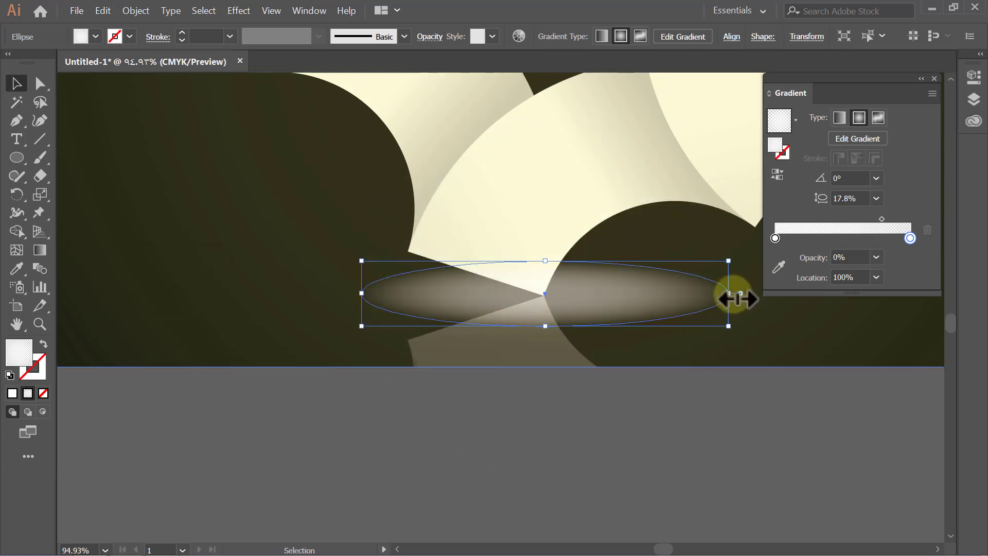
{"action": "left_click_drag", "start_coordinate": [728, 293], "coordinate": [687, 297]}
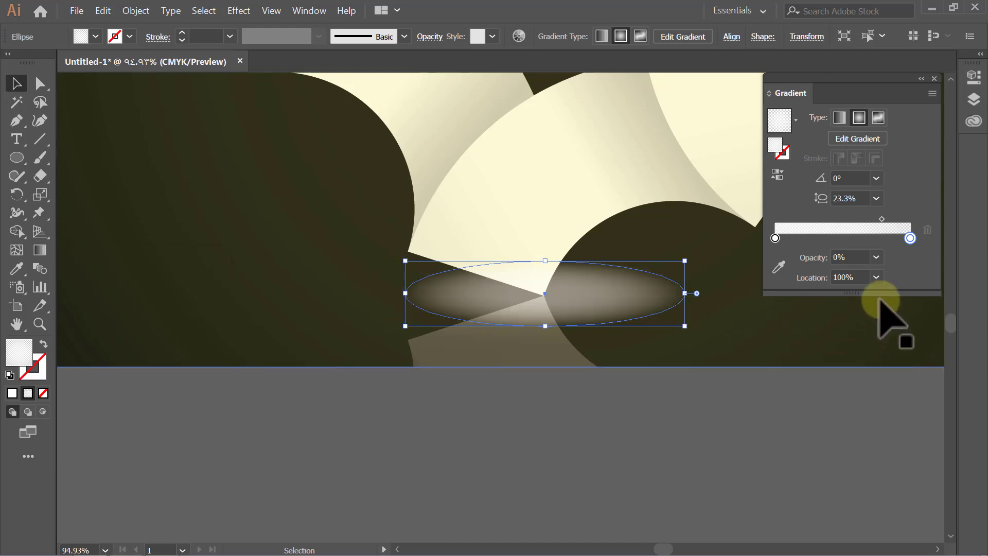
{"action": "left_click", "coordinate": [876, 277]}
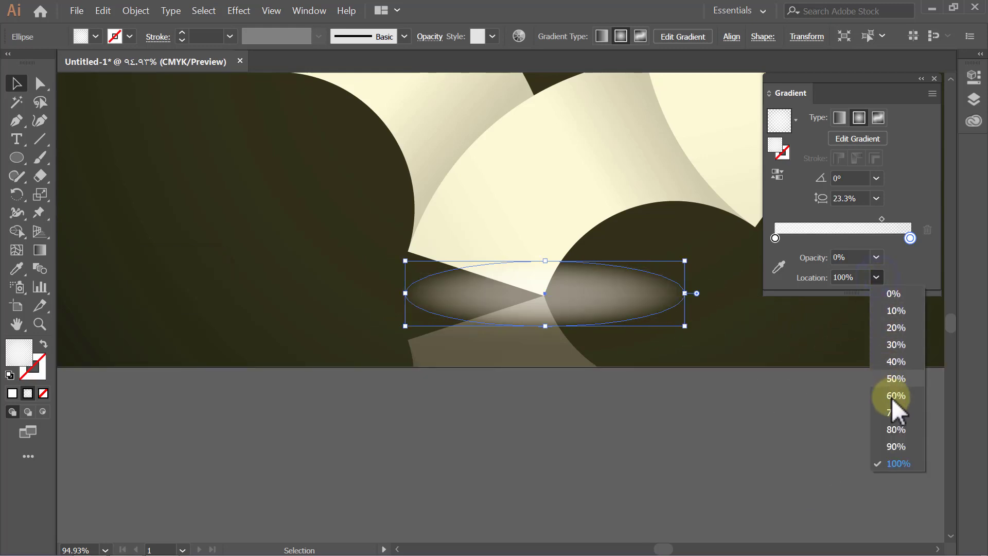
{"action": "left_click", "coordinate": [903, 445]}
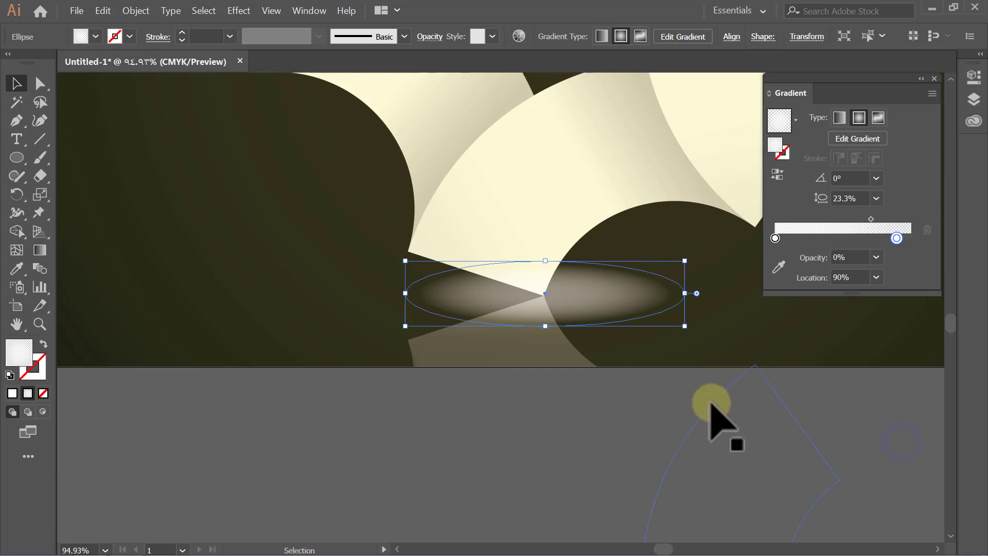
- Flatten the glow ellipse further and lower the centre stop to 50% opacity
{"action": "left_click_drag", "start_coordinate": [545, 261], "coordinate": [551, 277]}
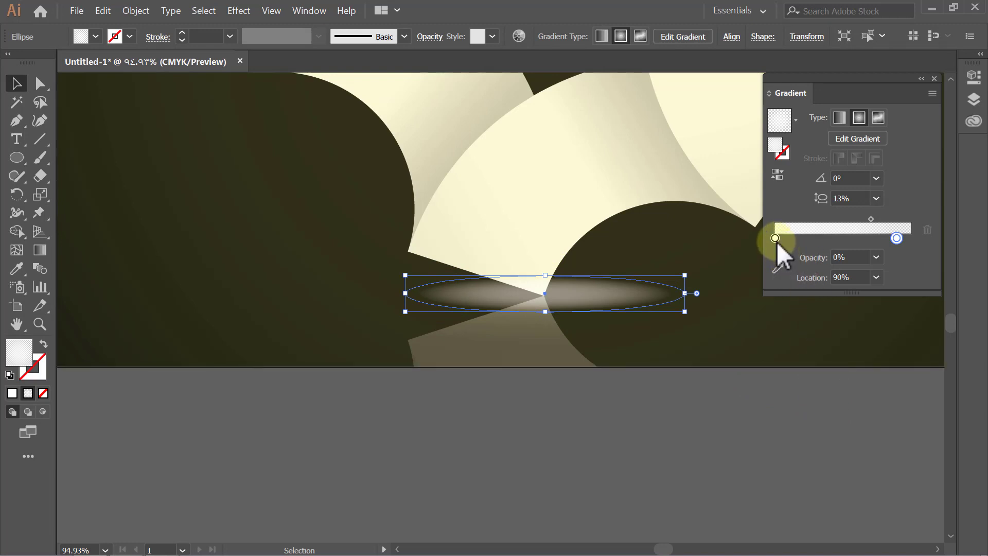
{"action": "left_click", "coordinate": [776, 239]}
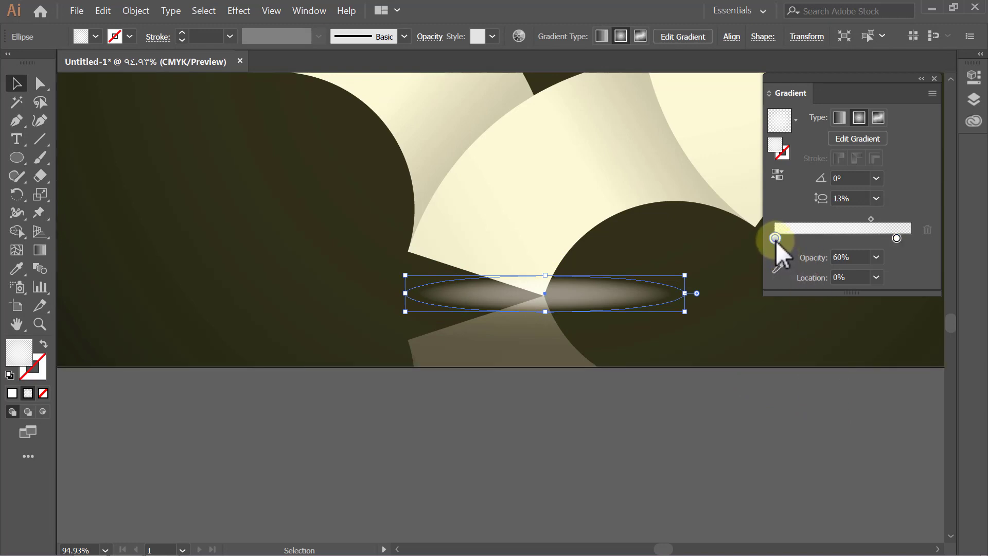
{"action": "left_click", "coordinate": [876, 258]}
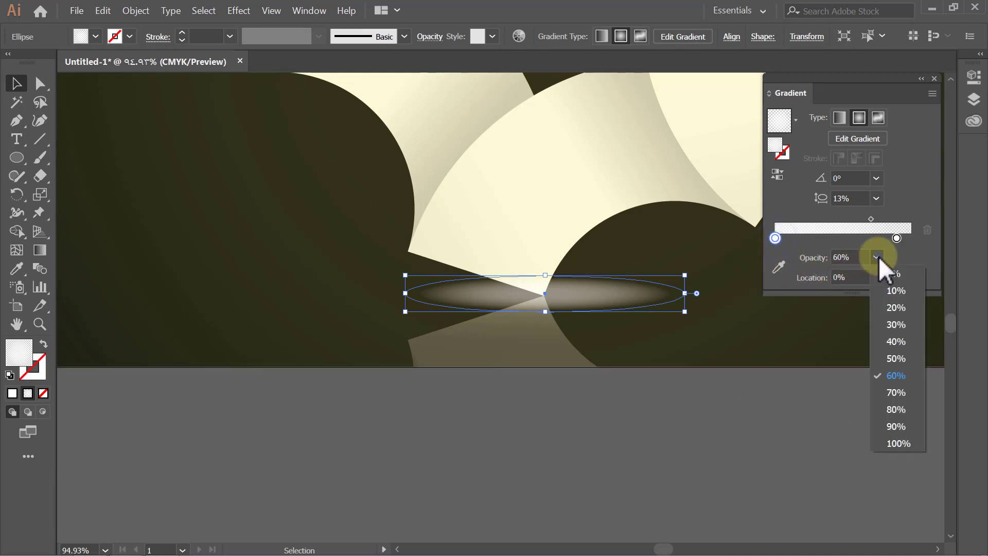
{"action": "left_click", "coordinate": [895, 358]}
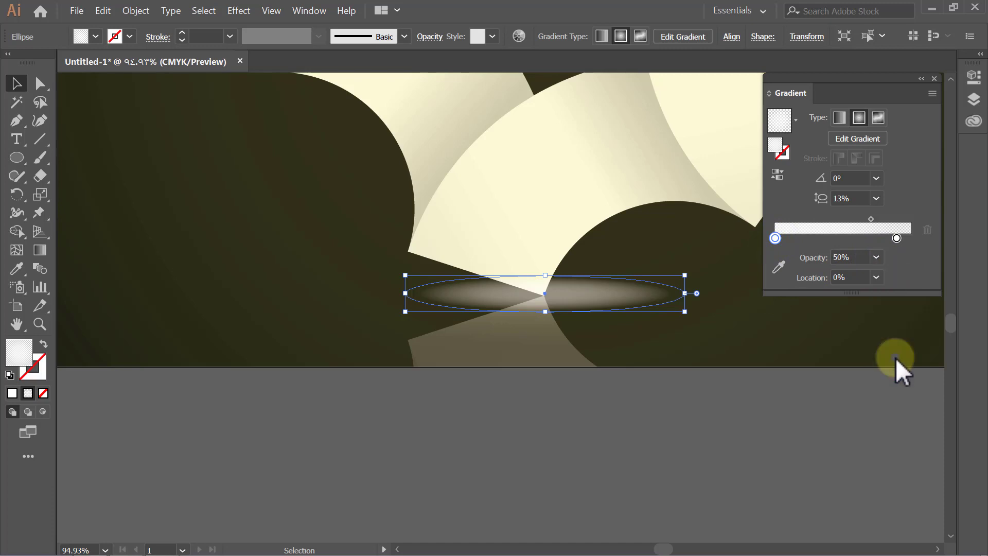
{"action": "left_click", "coordinate": [887, 387]}
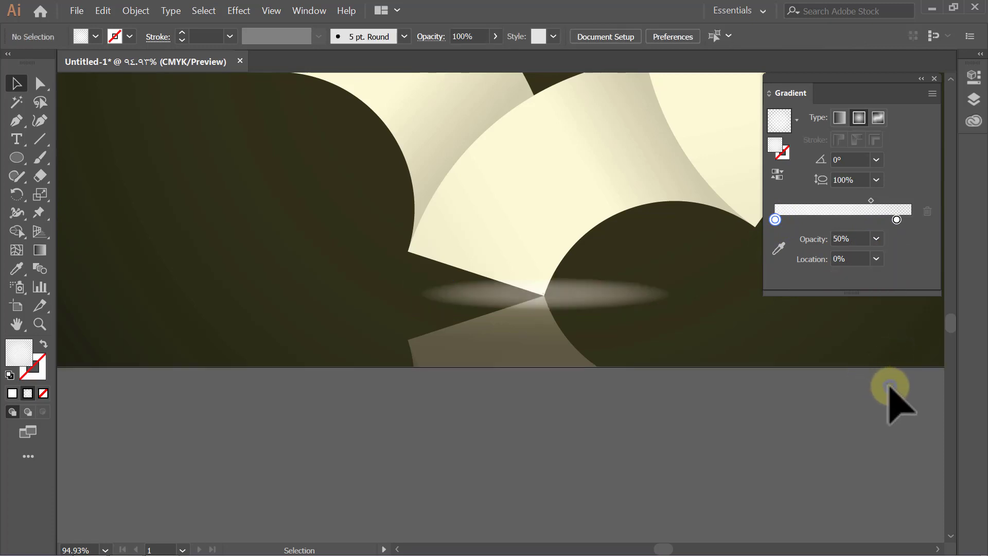
- Set the gradient midpoint to 70% and move the outer stop in to 80%
{"action": "left_click", "coordinate": [574, 295]}
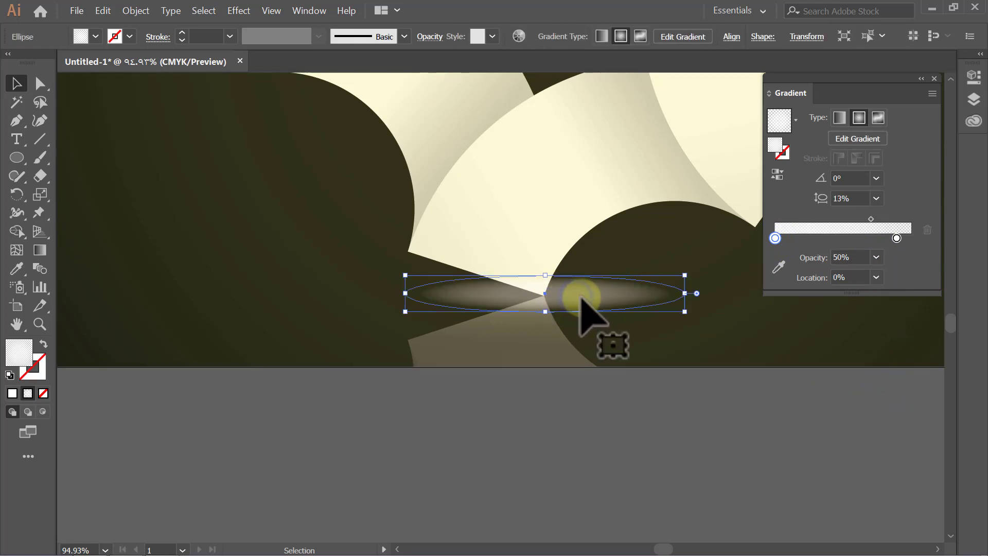
{"action": "left_click", "coordinate": [870, 219]}
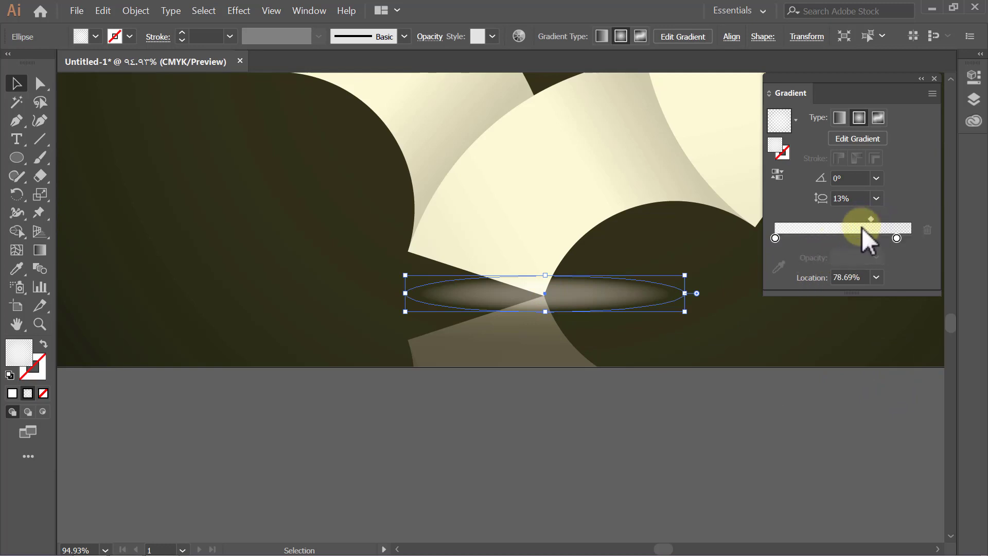
{"action": "left_click", "coordinate": [875, 276]}
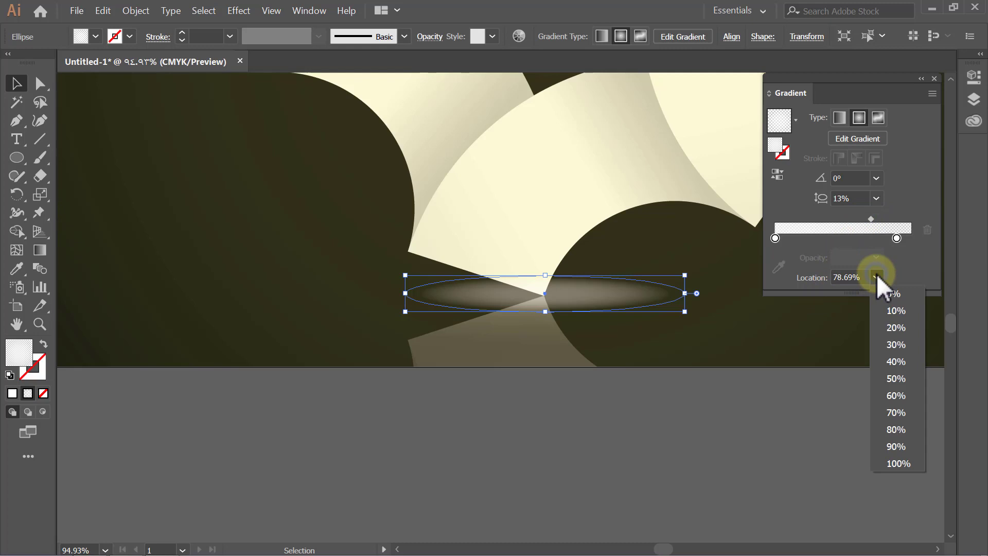
{"action": "left_click", "coordinate": [895, 411]}
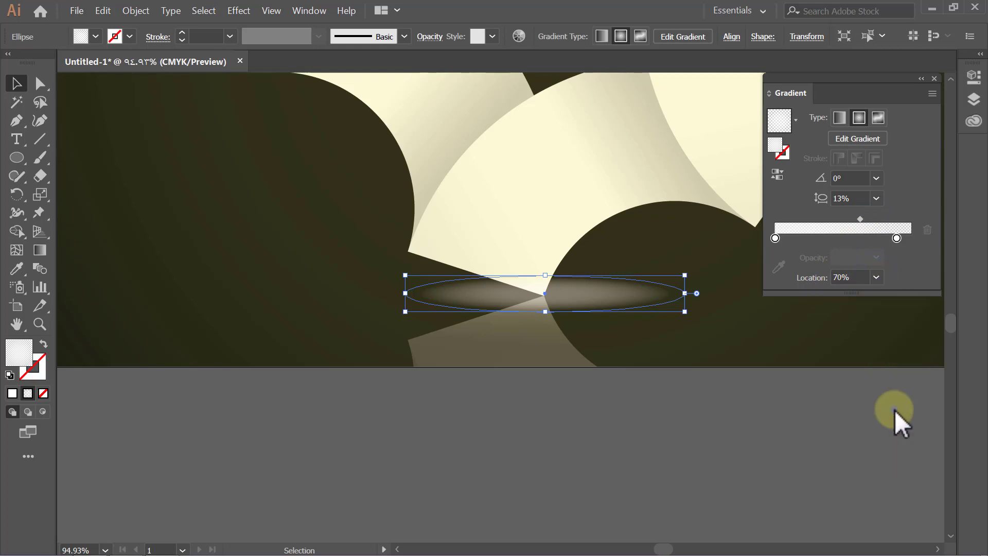
{"action": "left_click", "coordinate": [923, 402]}
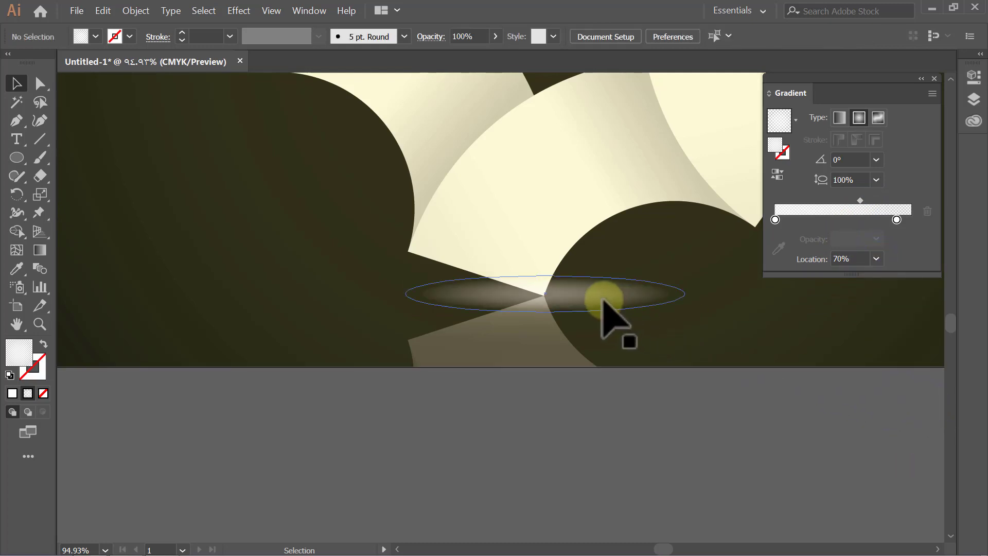
{"action": "left_click", "coordinate": [604, 301]}
{"action": "left_click", "coordinate": [897, 237]}
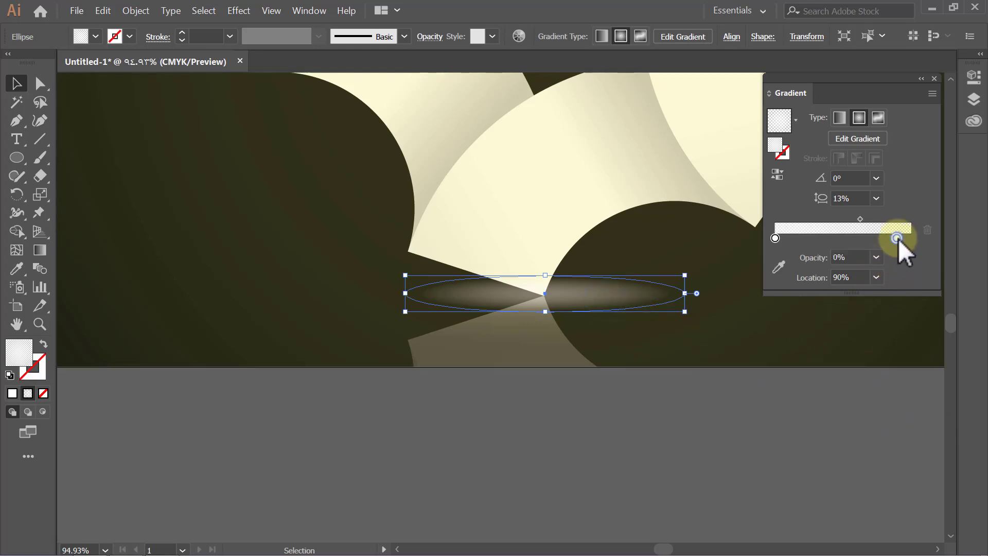
{"action": "left_click", "coordinate": [877, 276]}
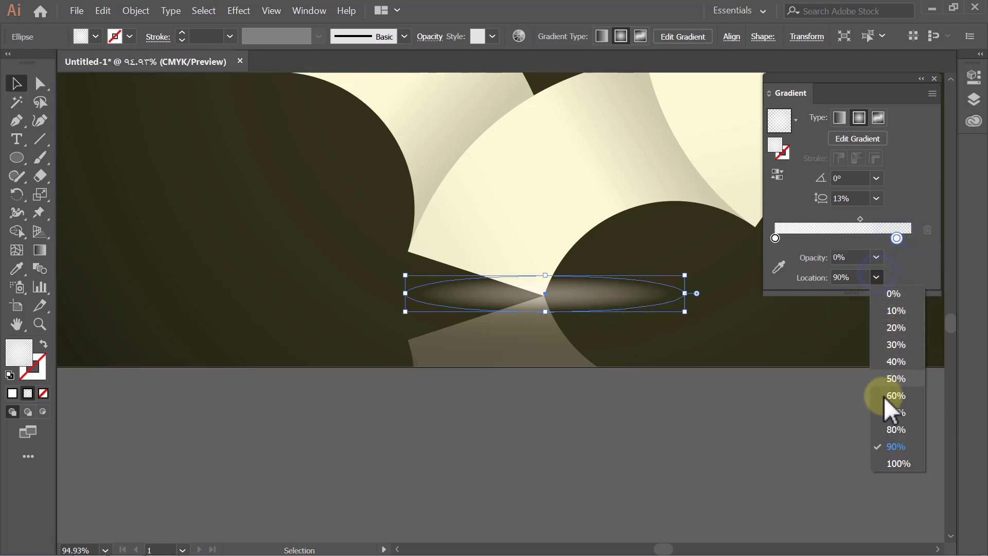
{"action": "left_click", "coordinate": [886, 428]}
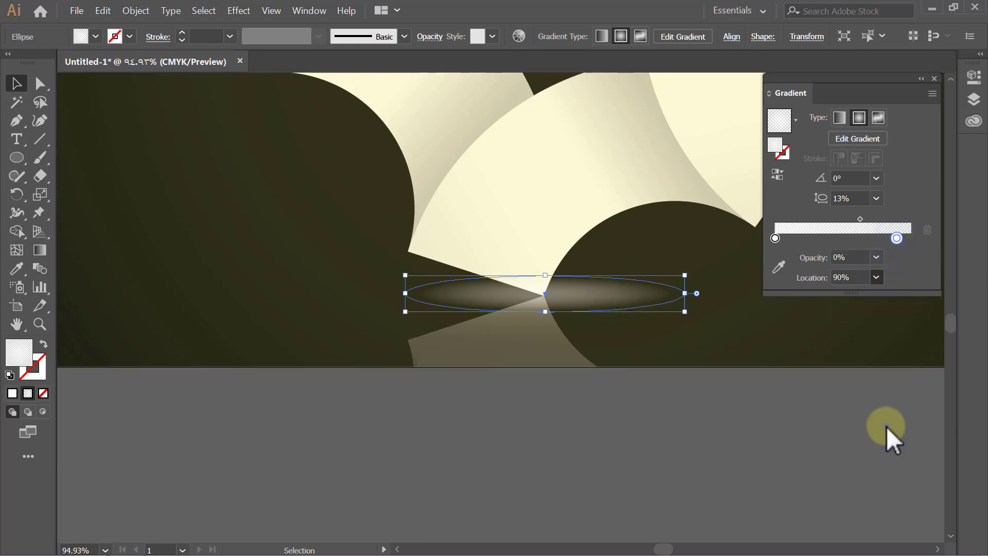
{"action": "left_click", "coordinate": [902, 396]}
- Change the gradient midpoint to 60% and make the glow ellipse slightly taller
{"action": "left_click", "coordinate": [586, 296]}
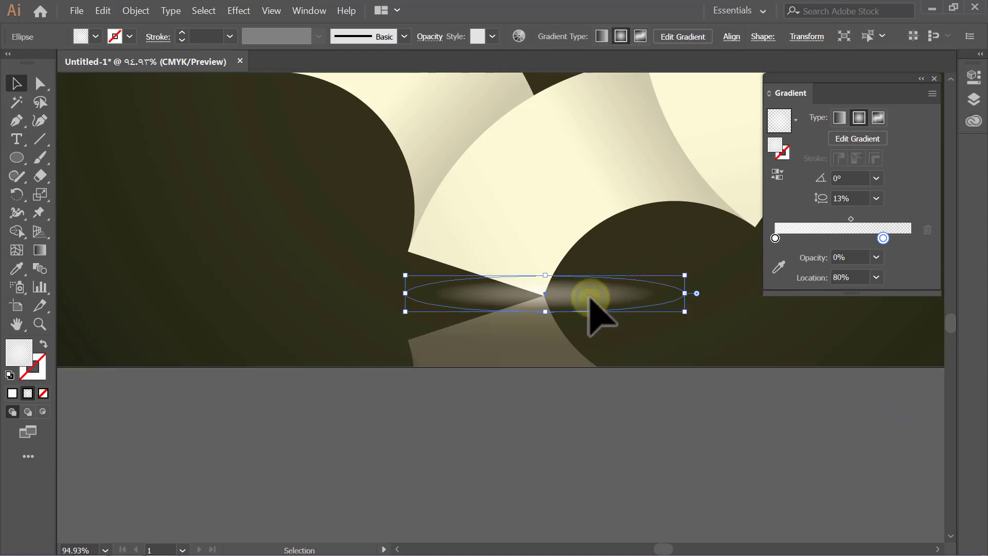
{"action": "left_click", "coordinate": [851, 219]}
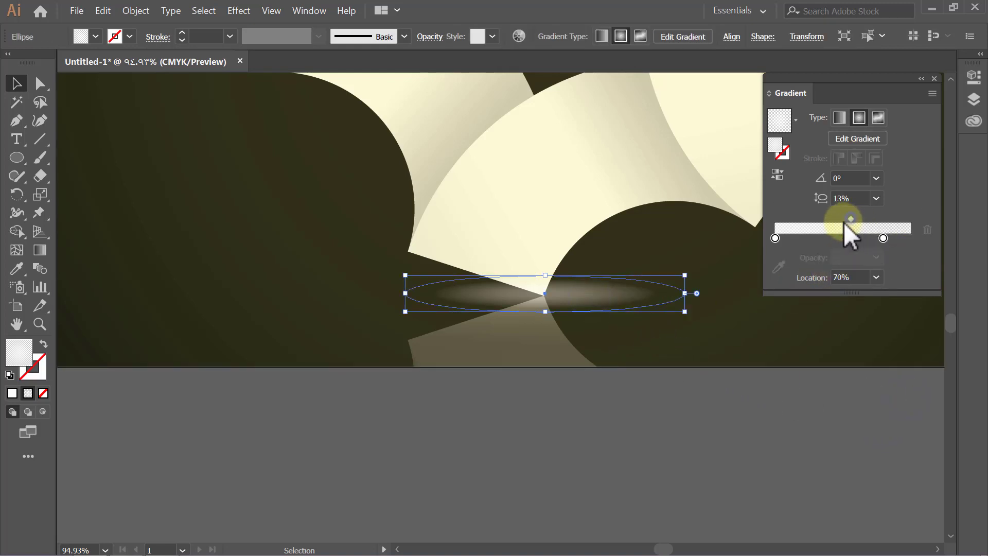
{"action": "left_click", "coordinate": [877, 277]}
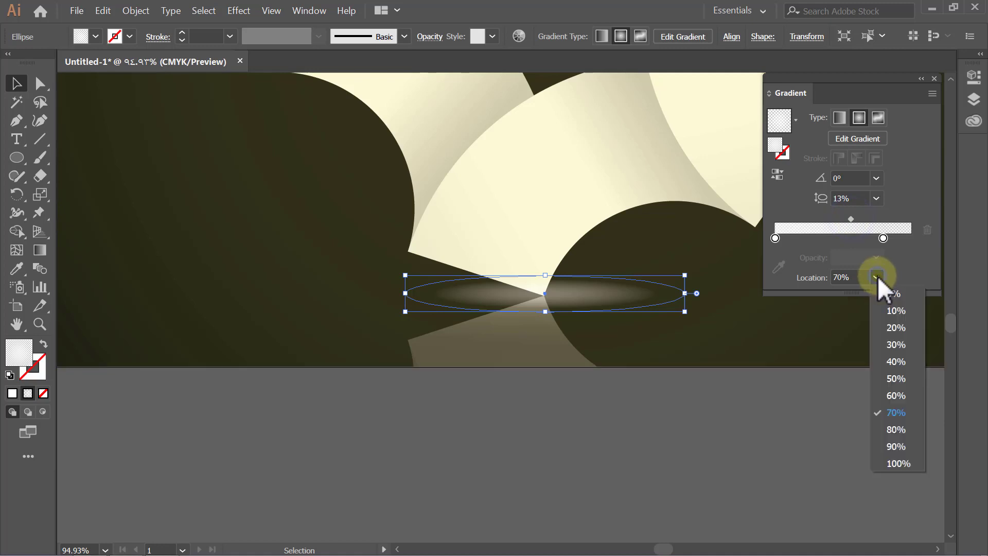
{"action": "left_click", "coordinate": [896, 395]}
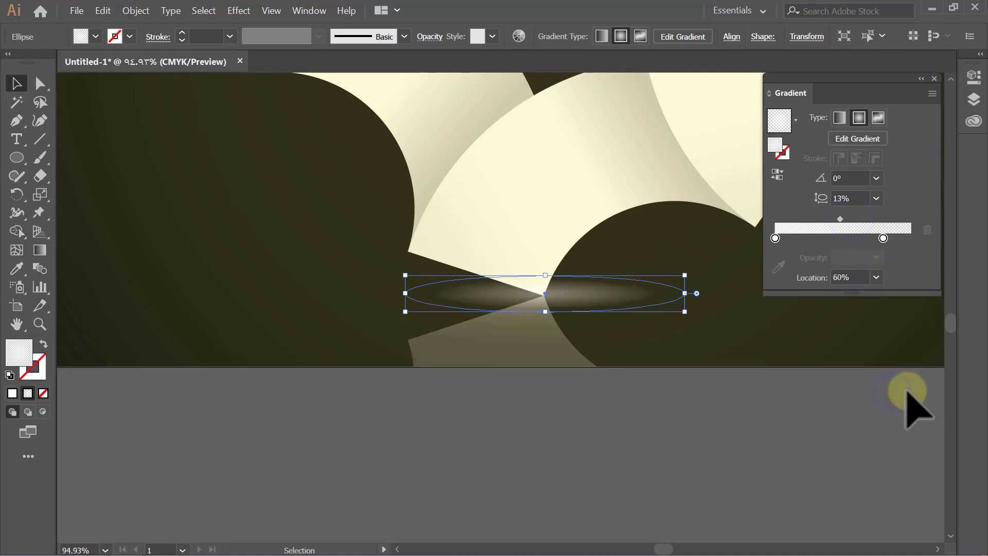
{"action": "left_click", "coordinate": [905, 392]}
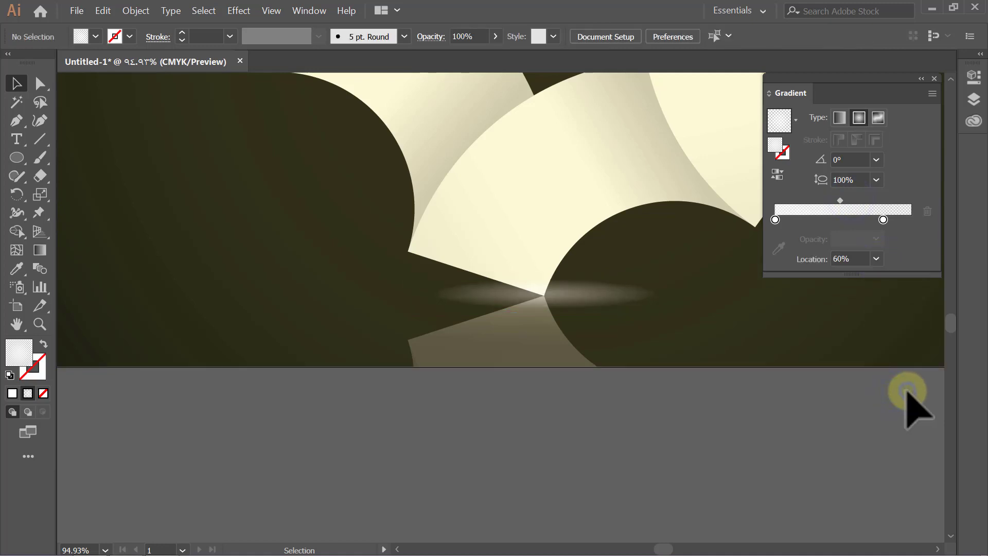
{"action": "left_click", "coordinate": [570, 306]}
{"action": "left_click_drag", "start_coordinate": [548, 276], "coordinate": [548, 268]}
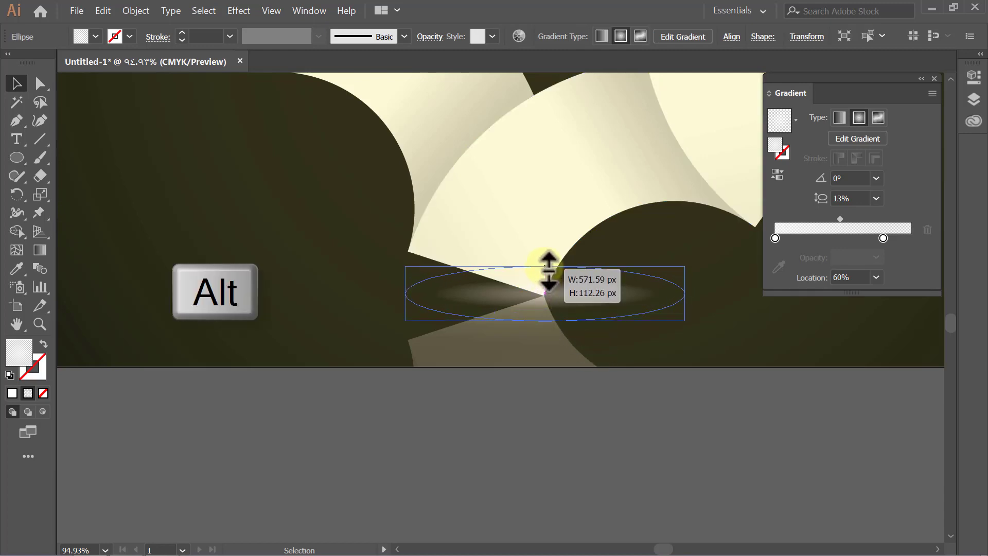
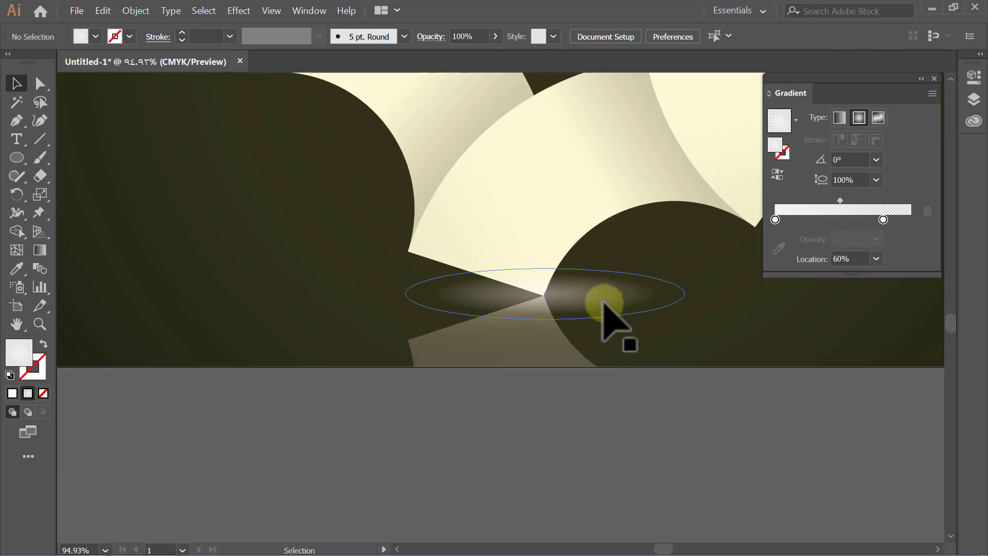
- Widen the glow ellipse evenly from its centre and fit the artboard in view
{"action": "left_click_drag", "start_coordinate": [684, 293], "coordinate": [698, 295]}
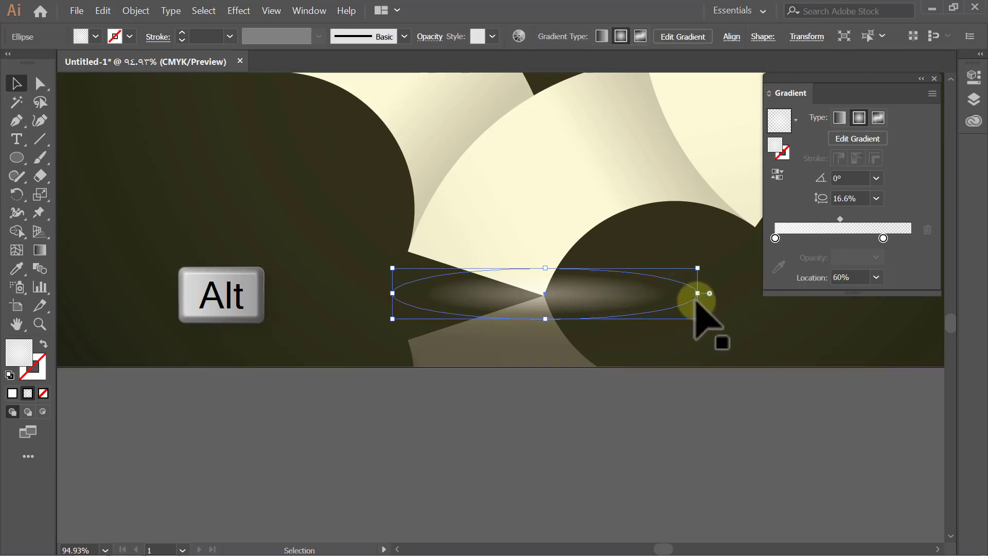
{"action": "left_click", "coordinate": [896, 395]}
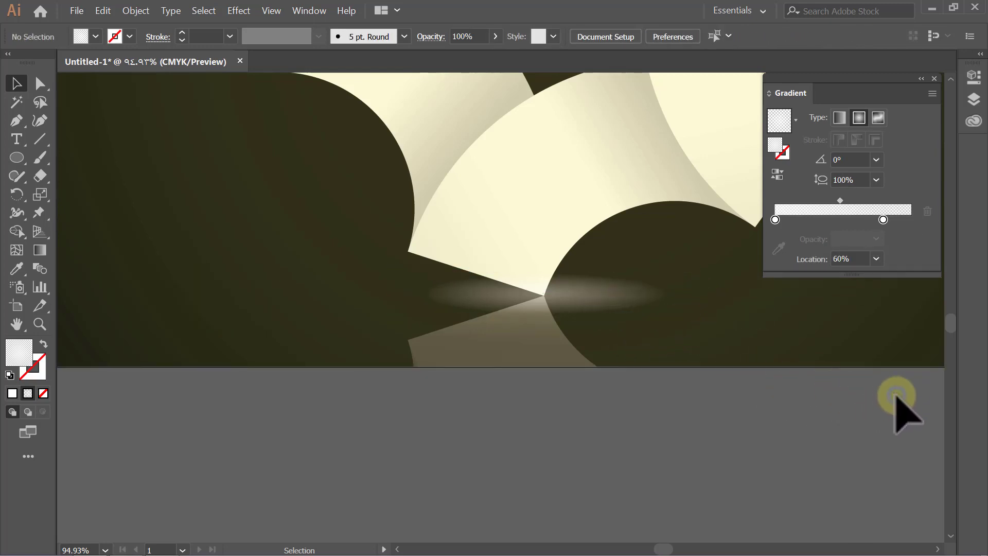
{"action": "left_click", "coordinate": [935, 78]}
{"action": "key", "text": "ctrl+0"}
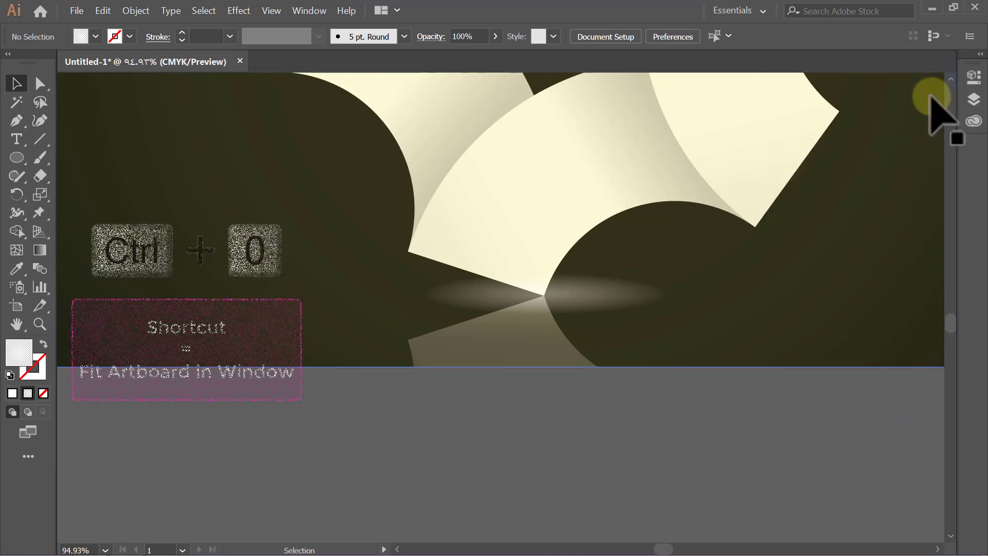
{"action": "key", "text": "ctrl+0"}
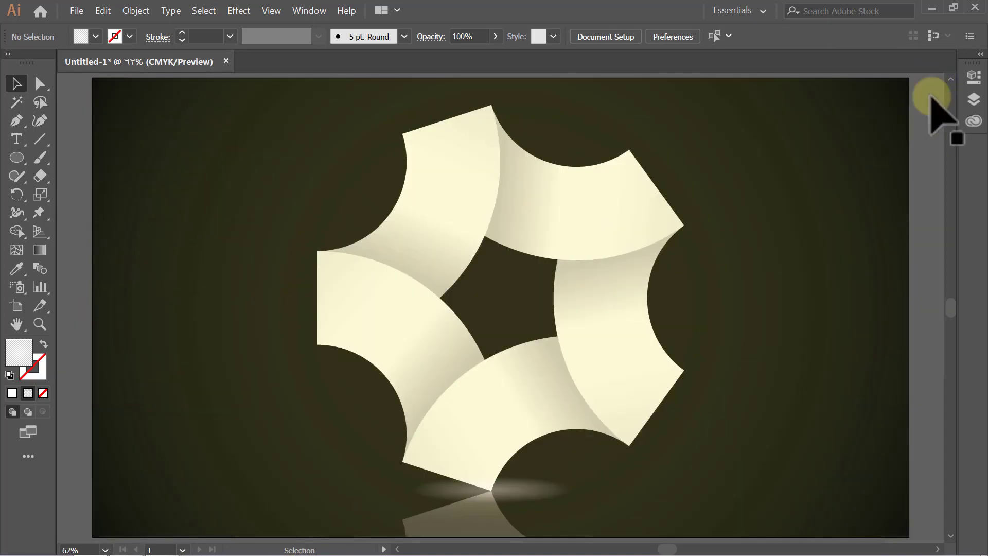
- Bring the cream ribbon ring to the front and group it with the glow ellipse
{"action": "left_click", "coordinate": [604, 216]}
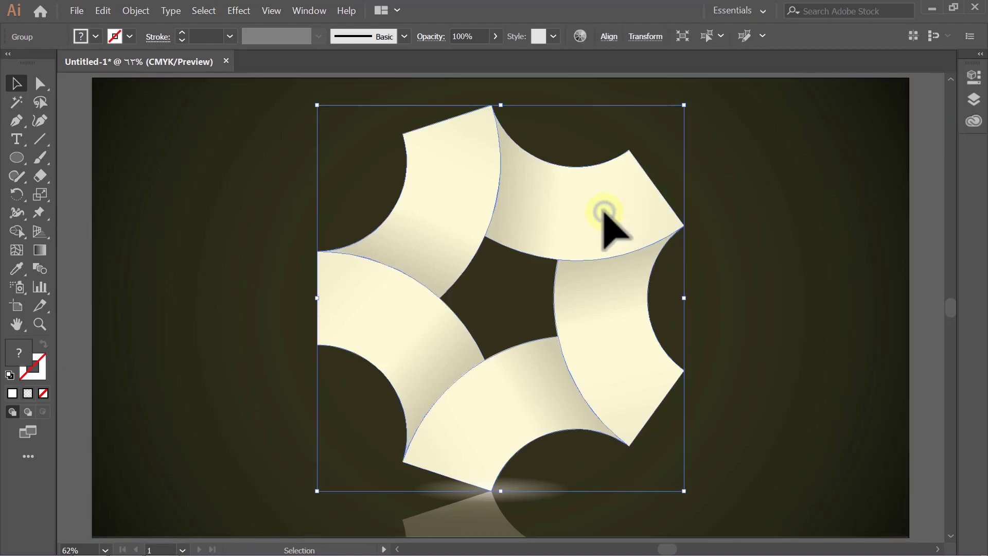
{"action": "key", "text": "ctrl+shift+bracketright"}
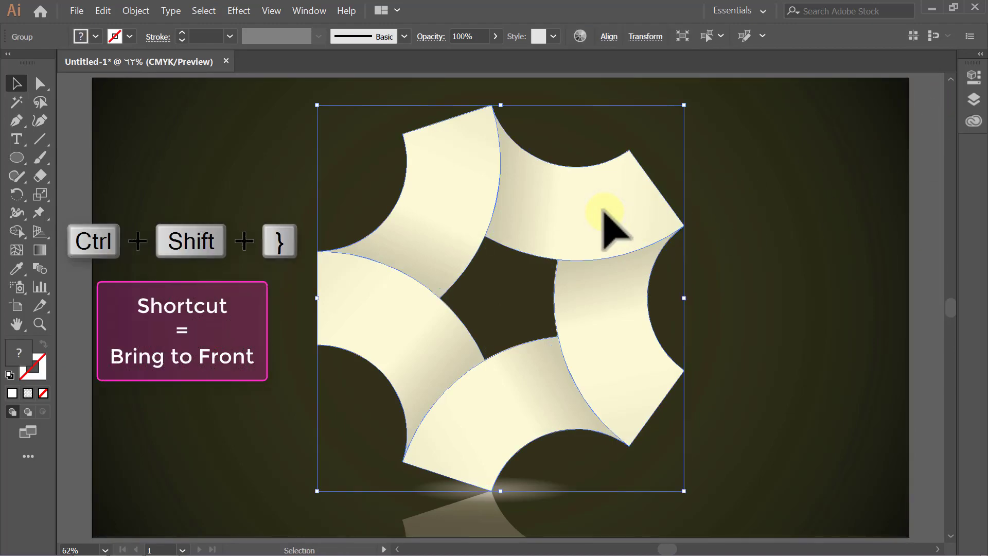
{"action": "left_click", "coordinate": [919, 205]}
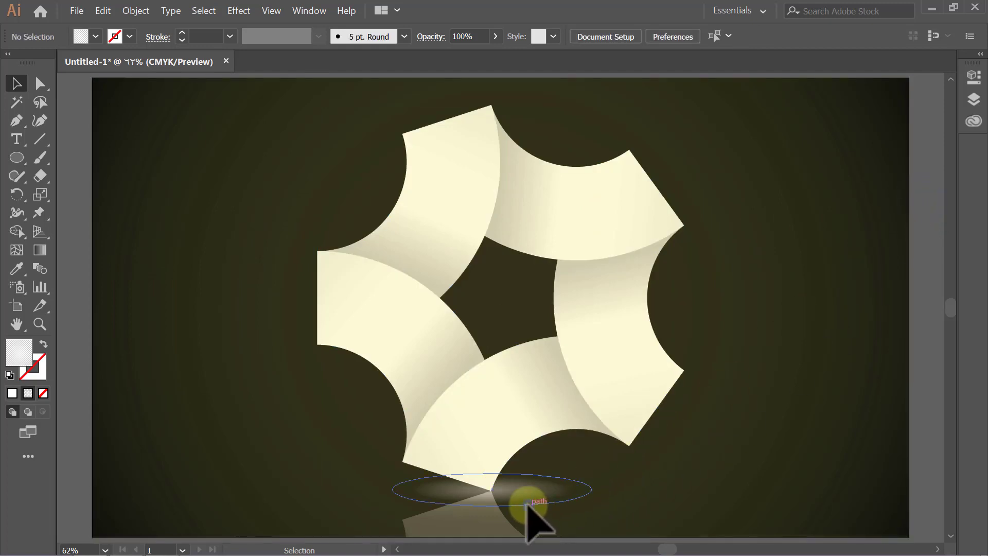
{"action": "left_click", "coordinate": [540, 505]}
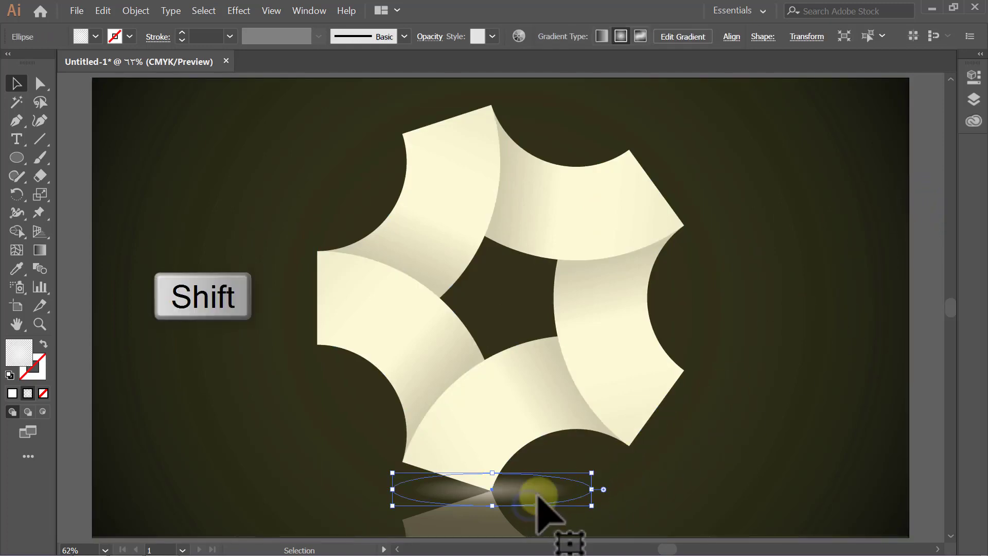
{"action": "left_click", "coordinate": [599, 325], "text": "shift"}
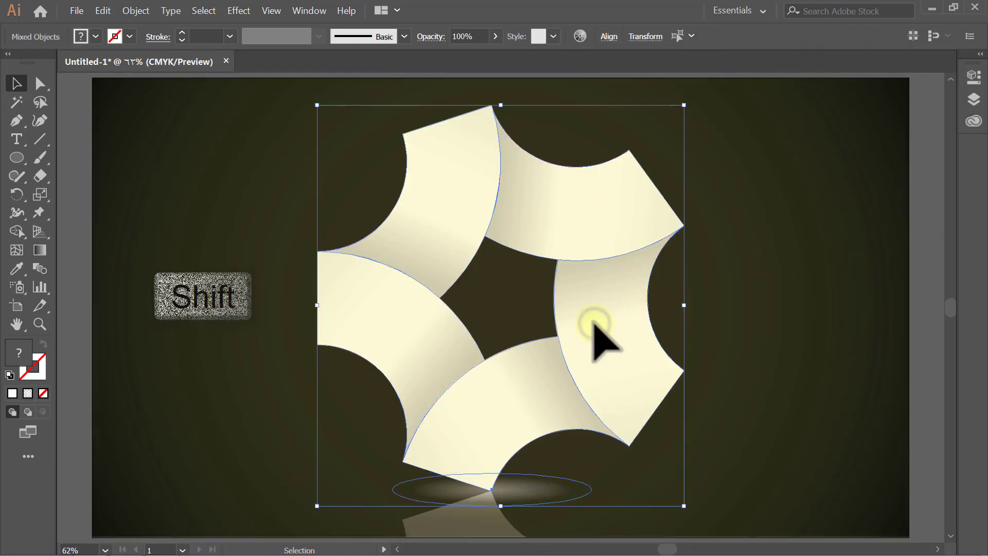
{"action": "left_click", "coordinate": [136, 11]}
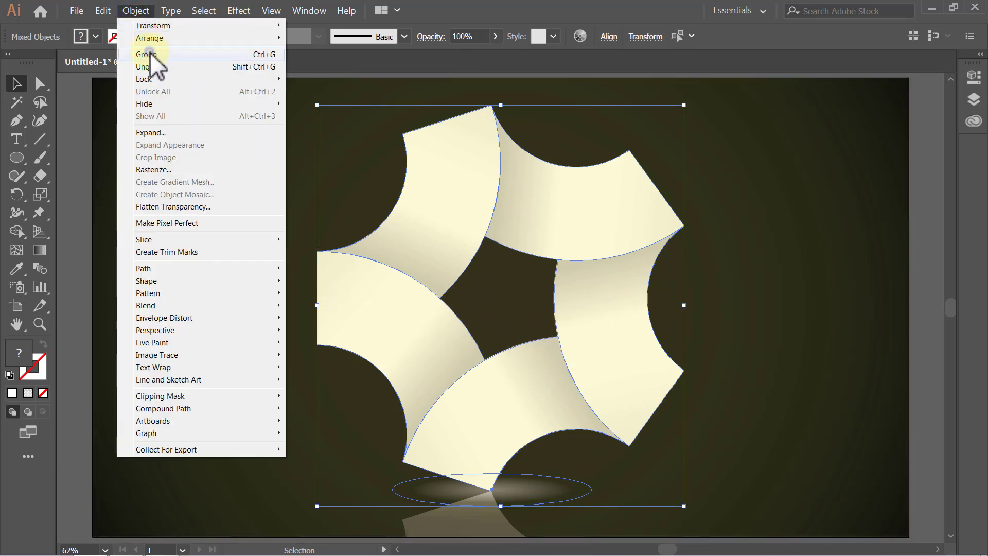
{"action": "left_click", "coordinate": [150, 54]}
{"action": "left_click", "coordinate": [65, 152]}
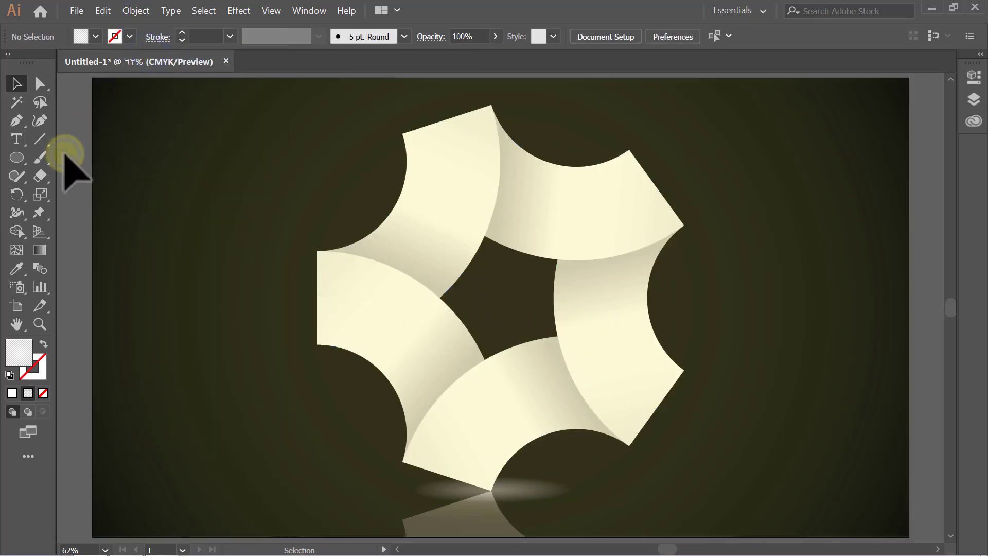
- Draw a floor rectangle across the artboard bottom with a 90° linear gradient
{"action": "left_click_drag", "start_coordinate": [17, 158], "coordinate": [54, 158]}
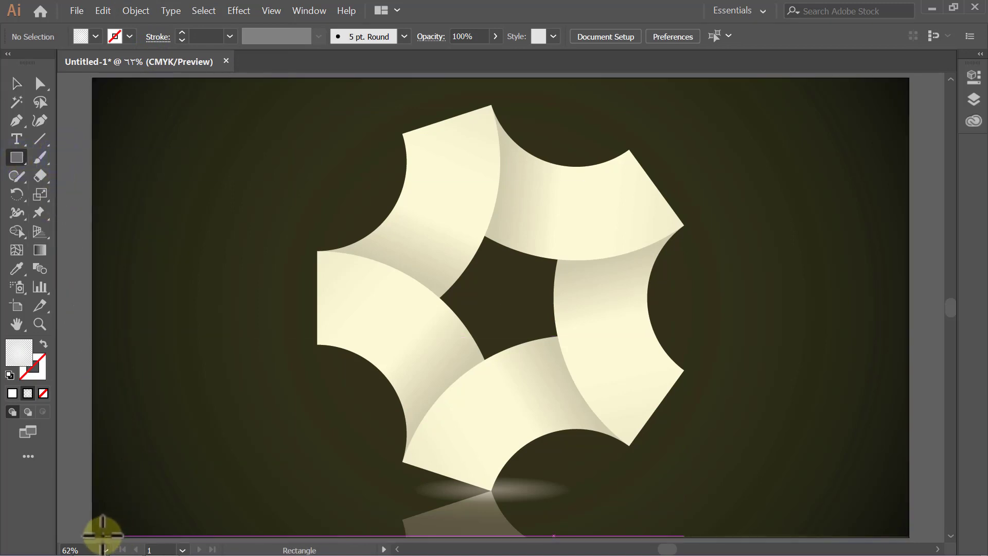
{"action": "mouse_move", "coordinate": [93, 536]}
{"action": "left_mouse_down"}
{"action": "mouse_move", "coordinate": [907, 381]}
{"action": "mouse_move", "coordinate": [910, 396]}
{"action": "left_mouse_up"}
{"action": "key", "text": "v"}
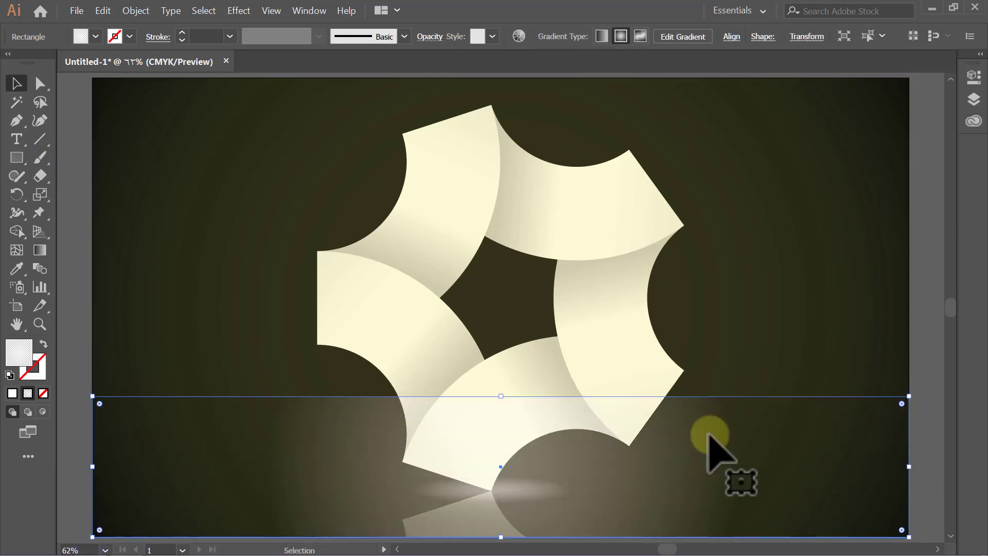
{"action": "double_click", "coordinate": [40, 251]}
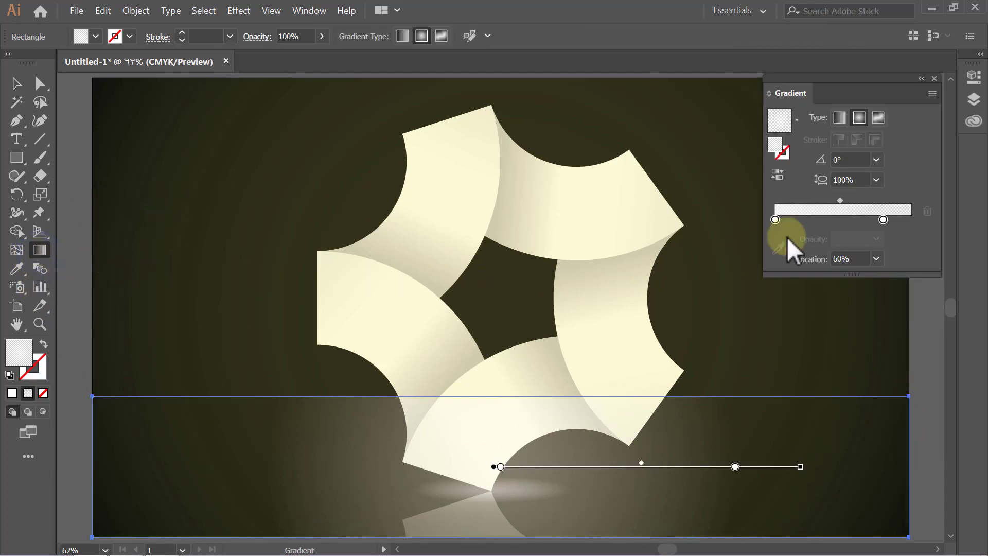
{"action": "left_click", "coordinate": [840, 119]}
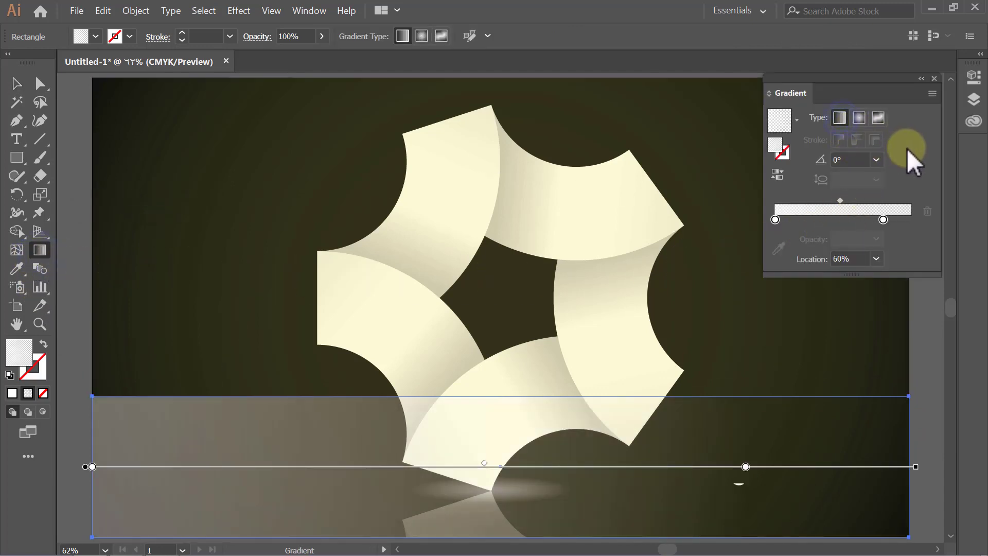
{"action": "left_click", "coordinate": [877, 160]}
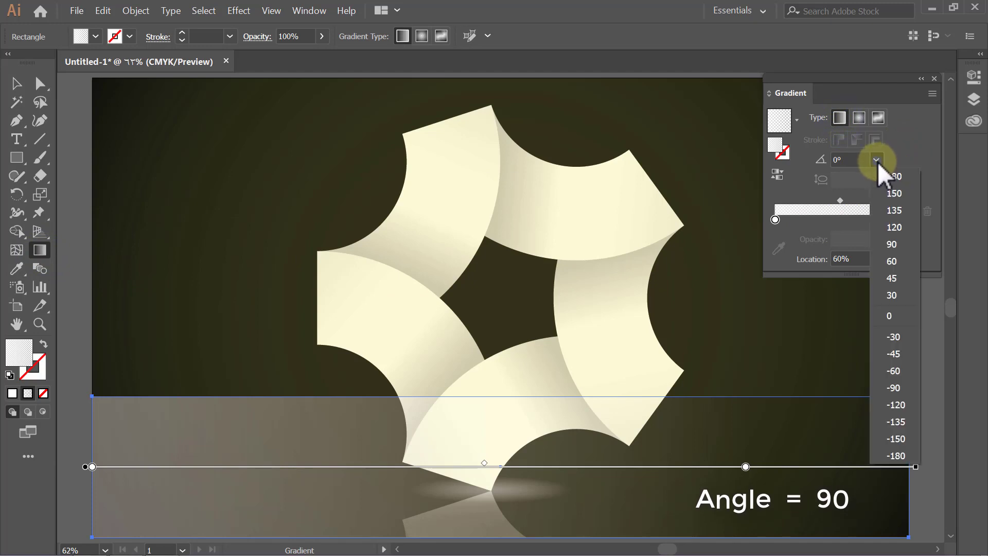
{"action": "left_click", "coordinate": [893, 243]}
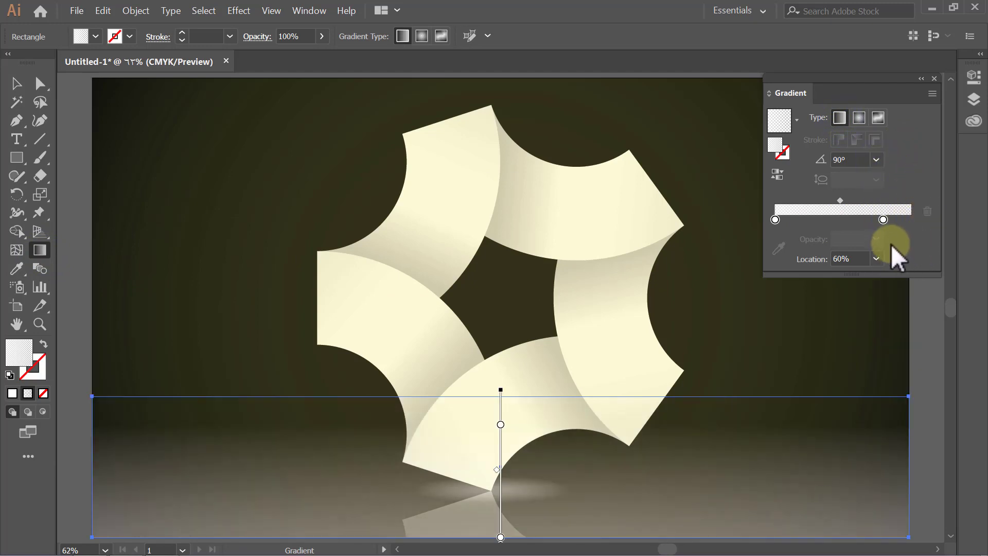
- Give the right gradient stop the dark background colour at 0% opacity
{"action": "left_click", "coordinate": [883, 219]}
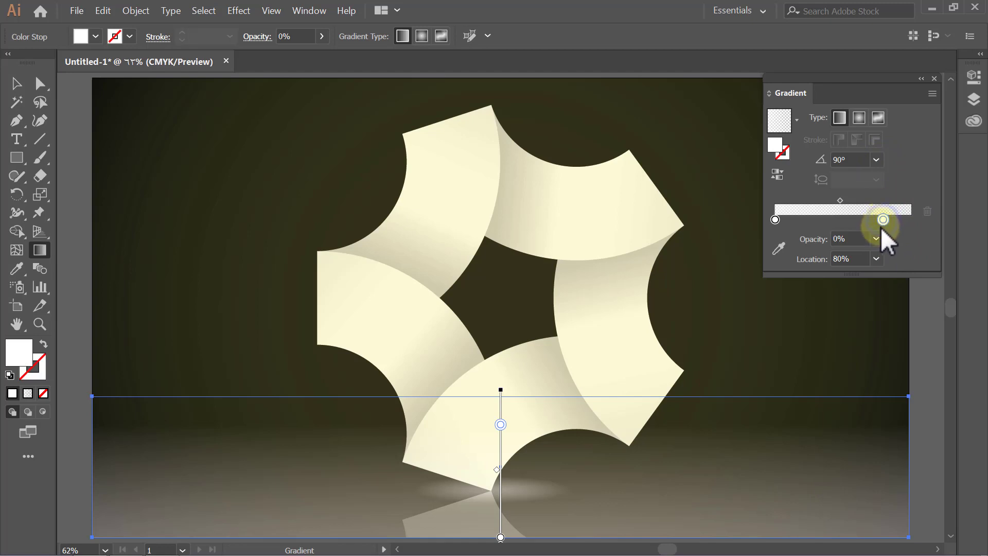
{"action": "left_click", "coordinate": [778, 248]}
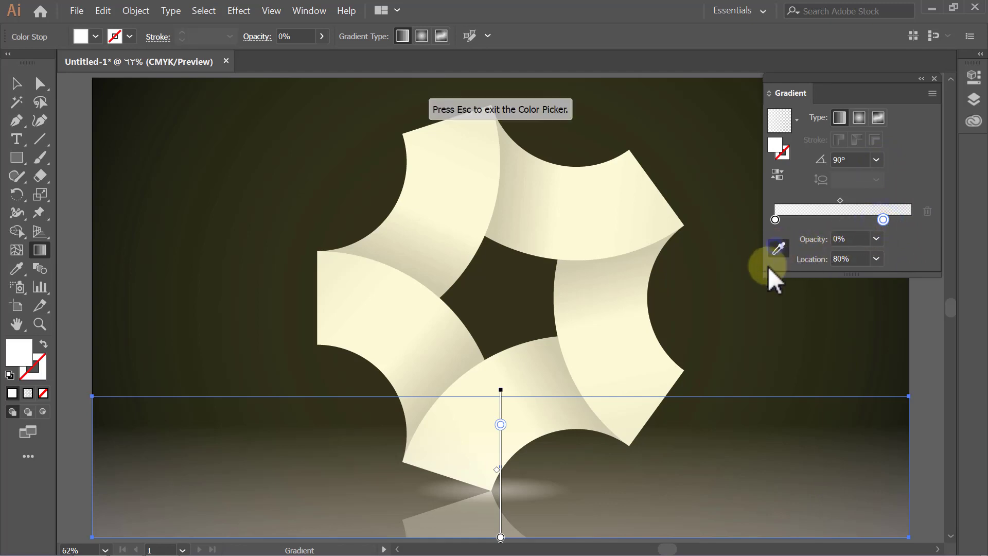
{"action": "left_click", "coordinate": [720, 378]}
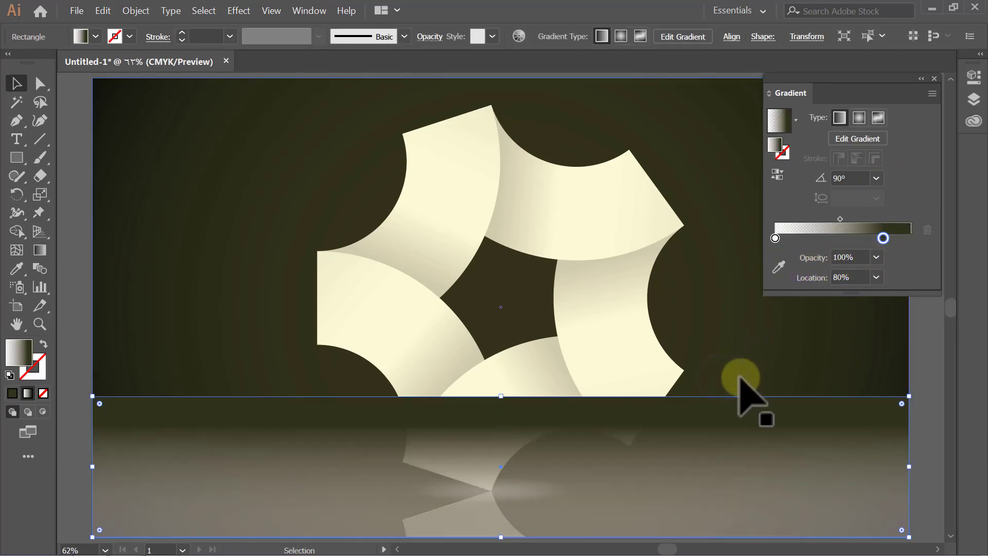
{"action": "left_click", "coordinate": [876, 258]}
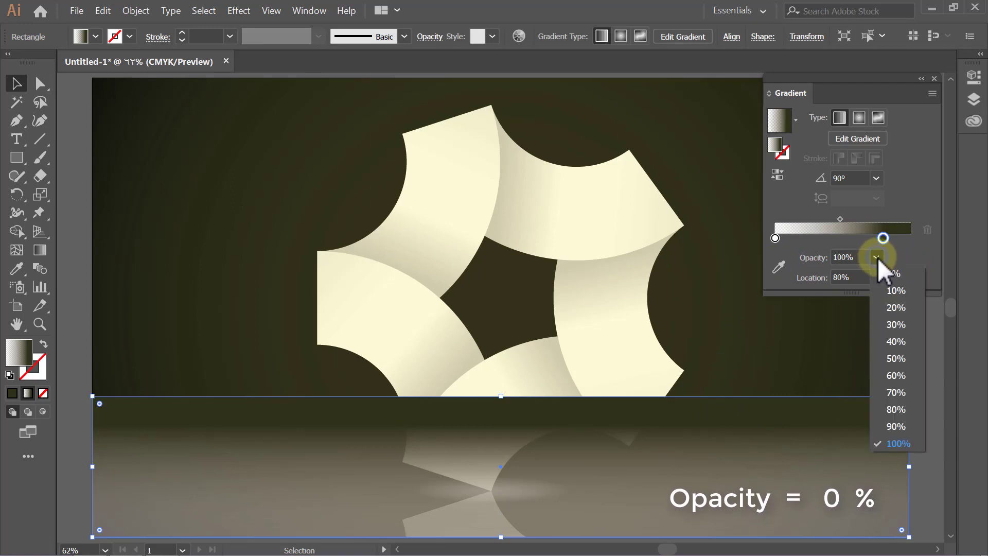
{"action": "left_click", "coordinate": [897, 275]}
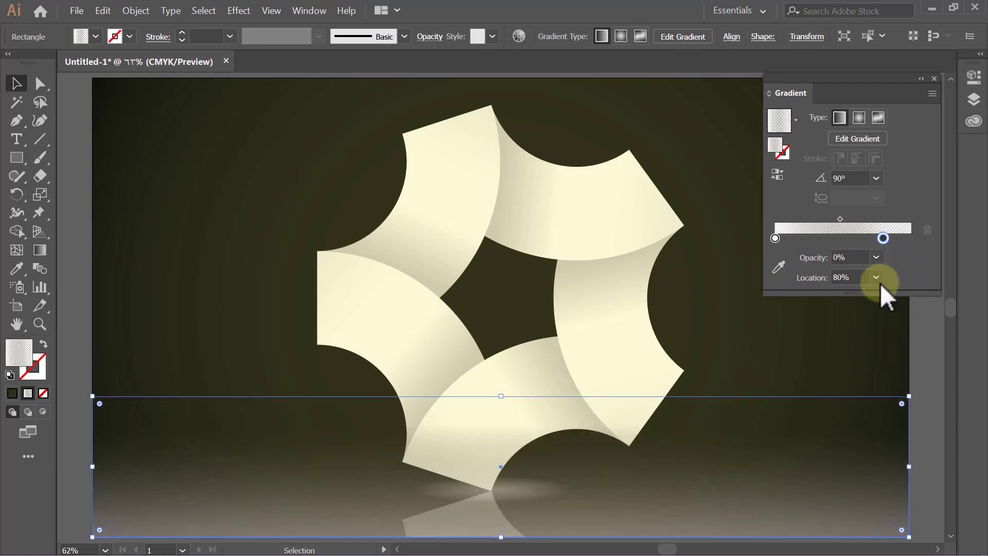
- Make the left gradient stop banana yellow (RGB 204,204,49) at 20% opacity
{"action": "double_click", "coordinate": [775, 238]}
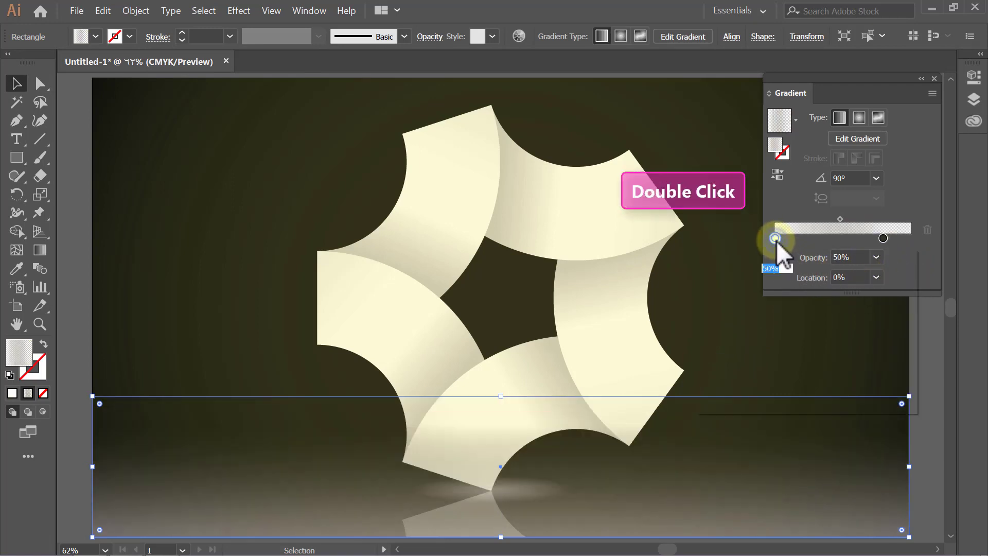
{"action": "double_click", "coordinate": [890, 292]}
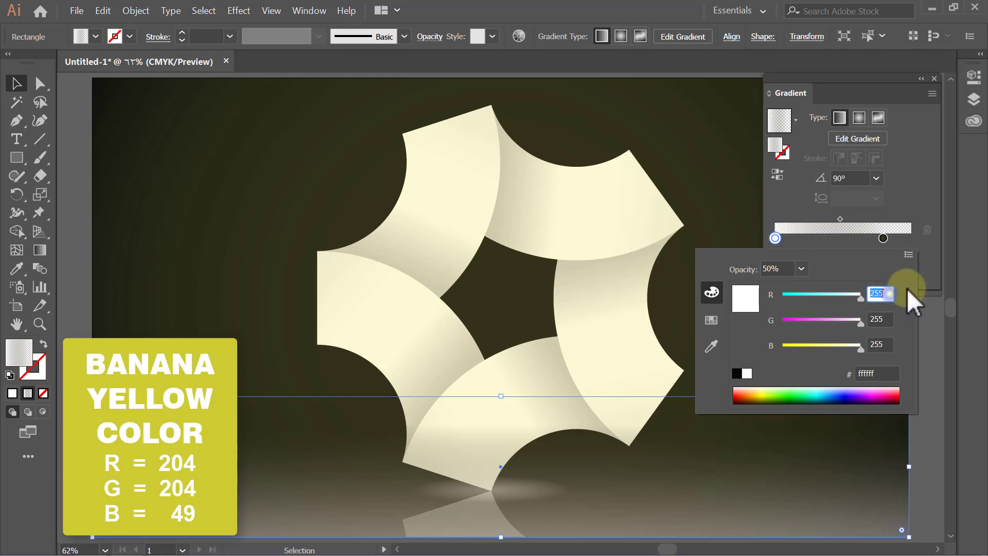
{"action": "type", "text": "204"}
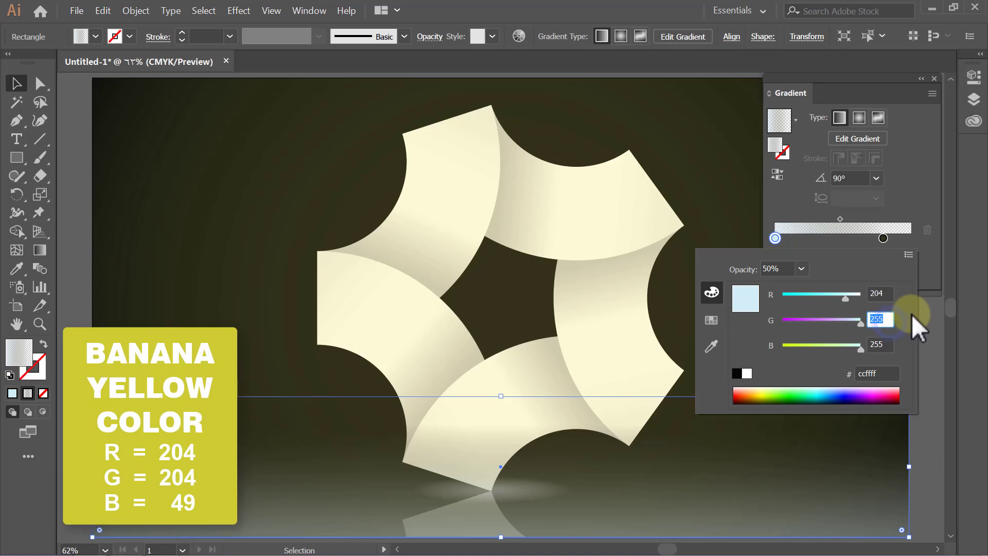
{"action": "type", "text": "204"}
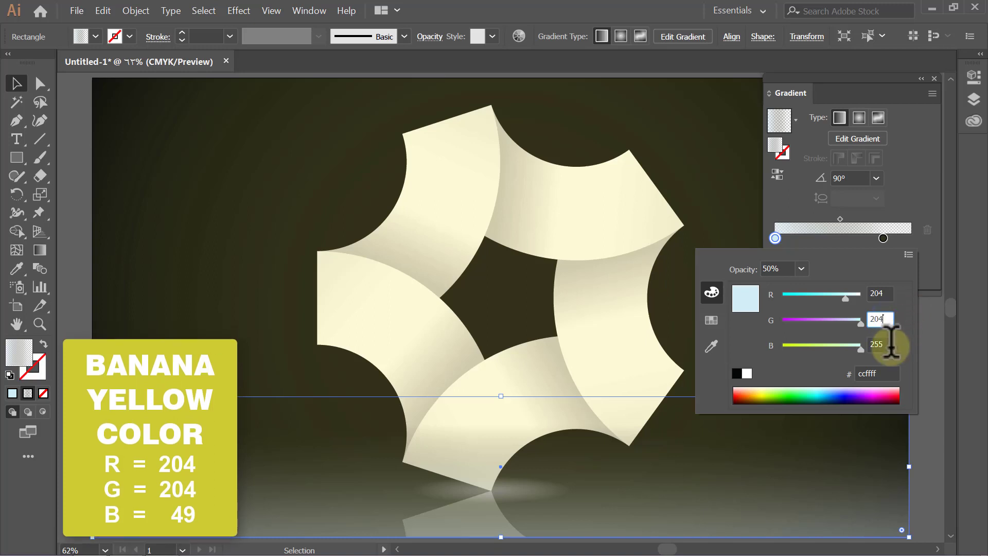
{"action": "left_click", "coordinate": [879, 344]}
{"action": "type", "text": "49"}
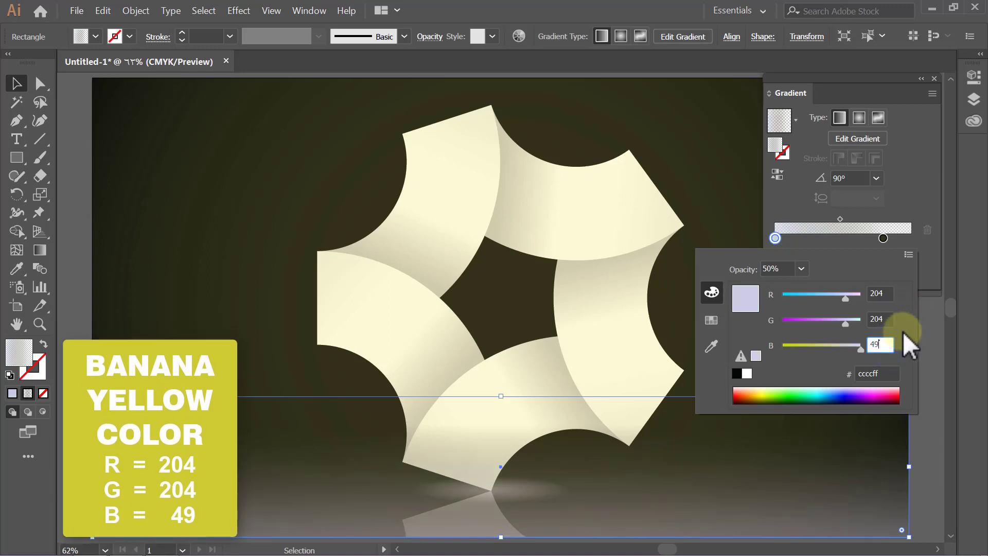
{"action": "key", "text": "Return"}
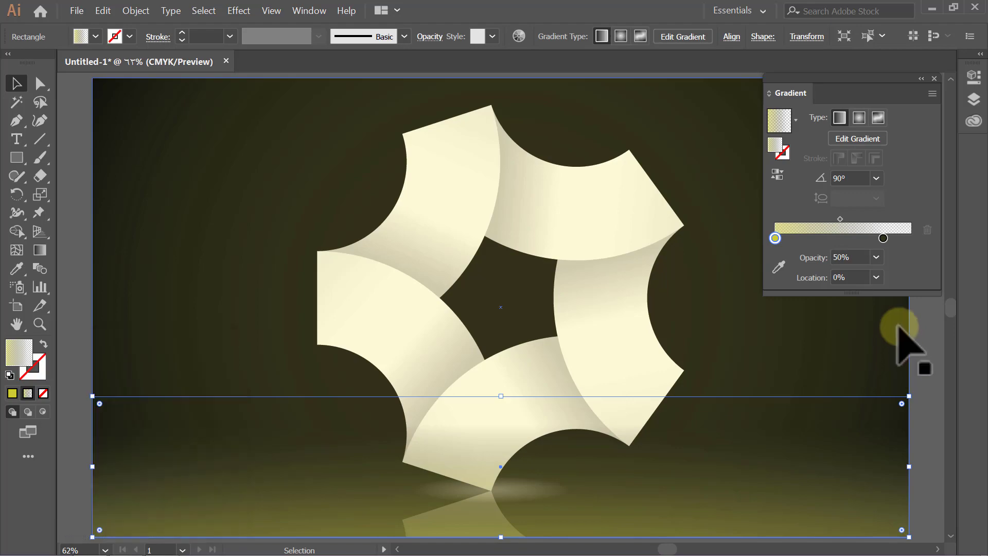
{"action": "left_click", "coordinate": [876, 257]}
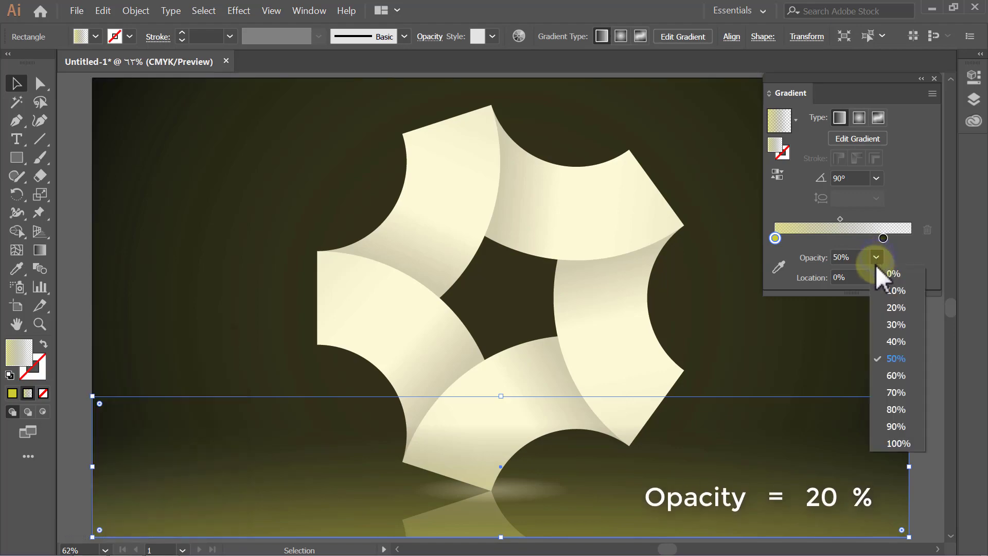
{"action": "left_click", "coordinate": [912, 308]}
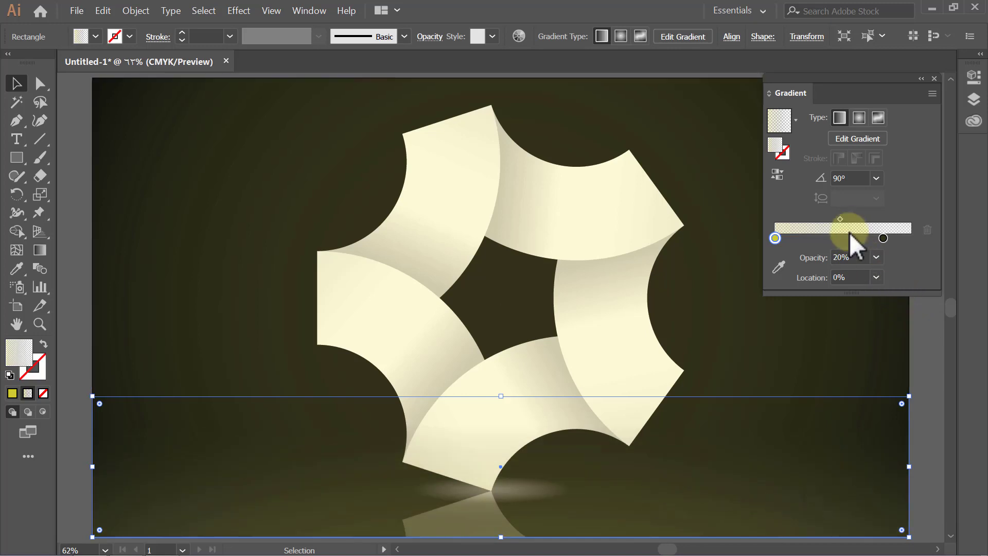
- Shift the gradient midpoint right and move the transparent stop to 70%
{"action": "left_click_drag", "start_coordinate": [840, 219], "coordinate": [869, 219]}
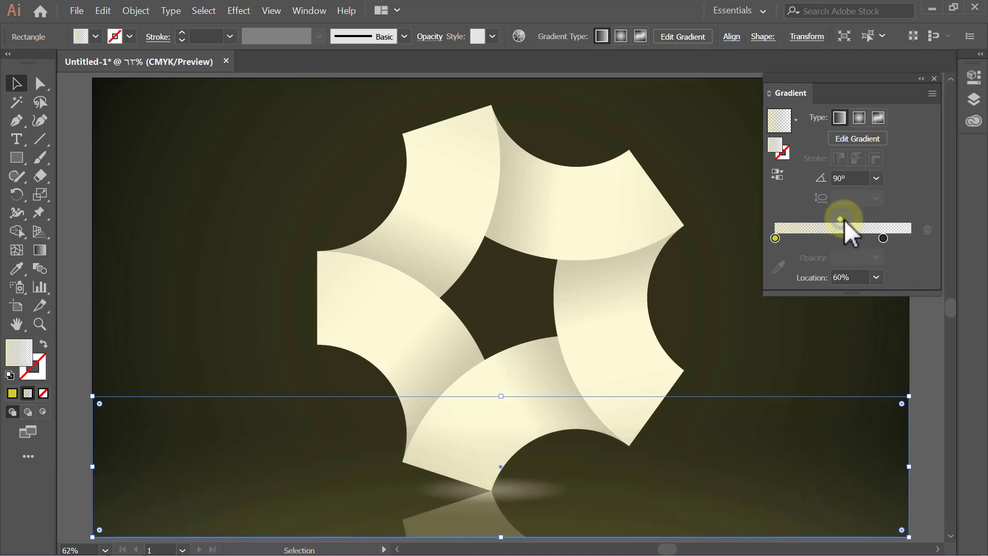
{"action": "left_click", "coordinate": [883, 238]}
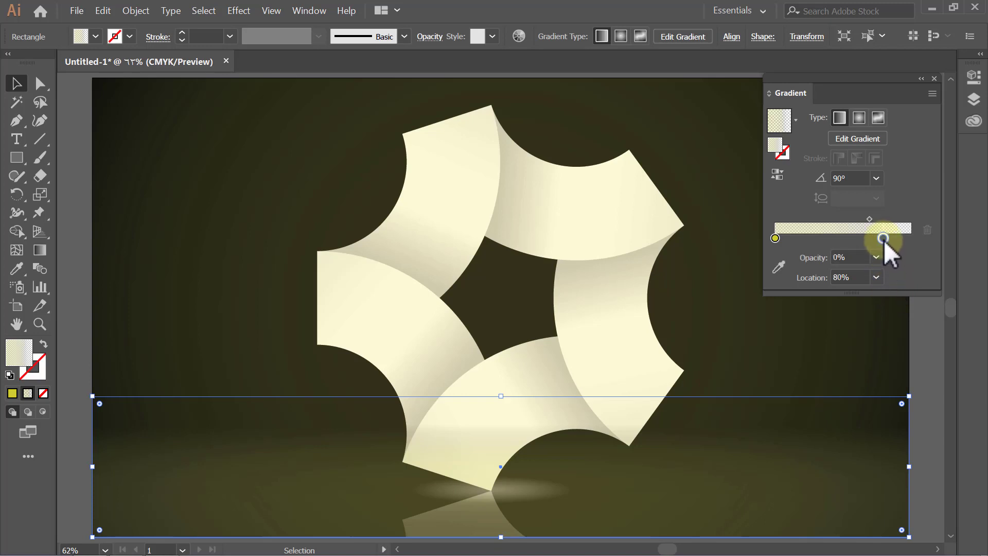
{"action": "left_click", "coordinate": [876, 278]}
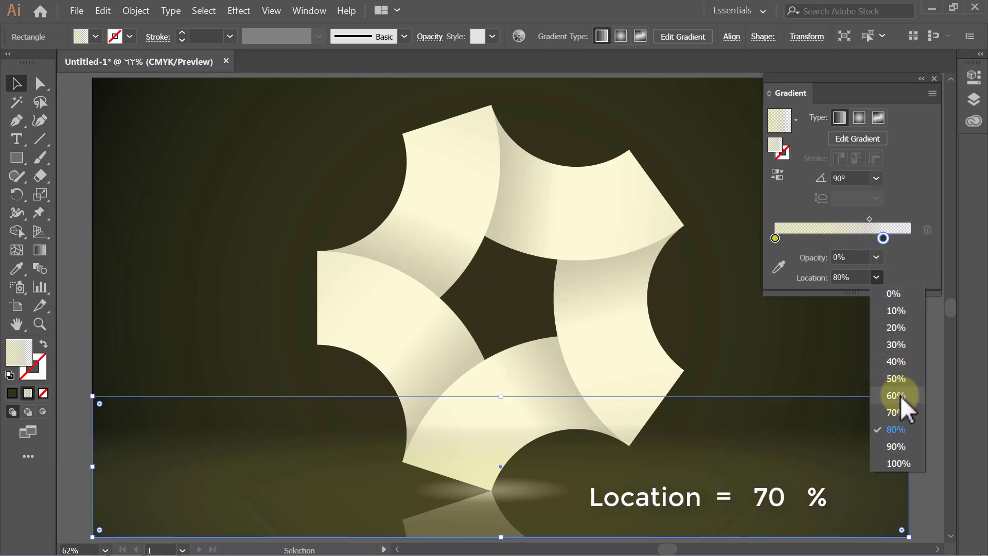
{"action": "left_click", "coordinate": [895, 412]}
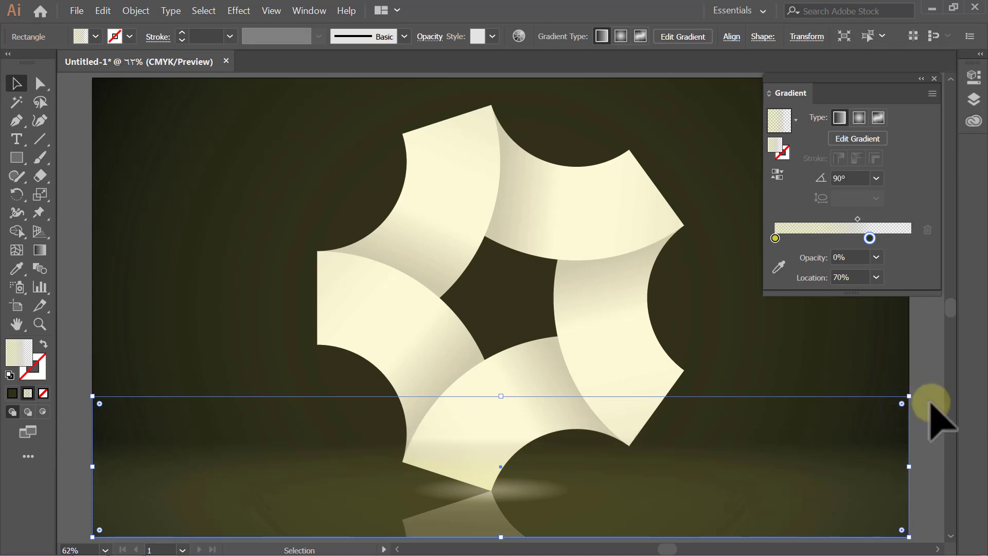
{"action": "left_click", "coordinate": [930, 371]}
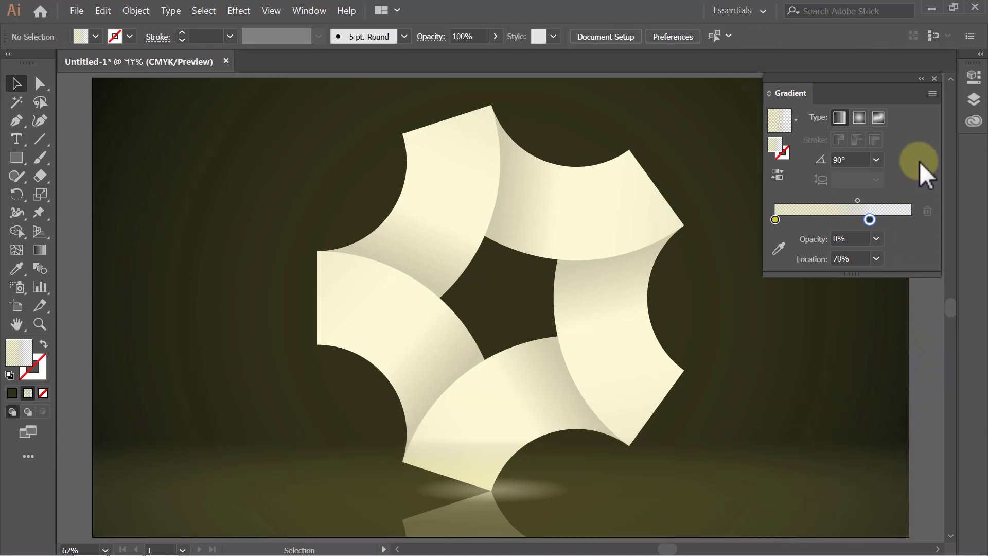
{"action": "left_click", "coordinate": [935, 79]}
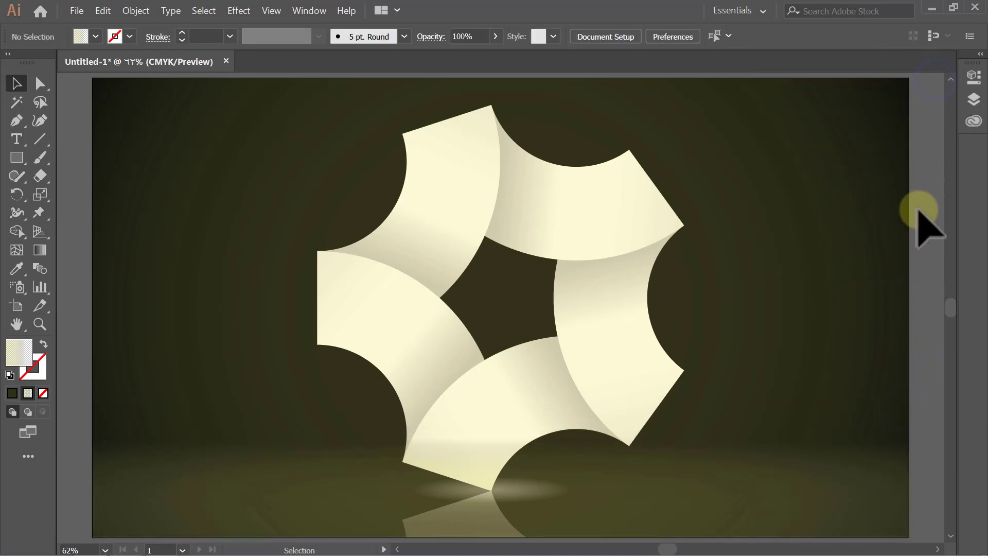
- Bring the ring-and-glow group in front of the floor rectangle, then ungroup it
{"action": "left_click", "coordinate": [622, 217]}
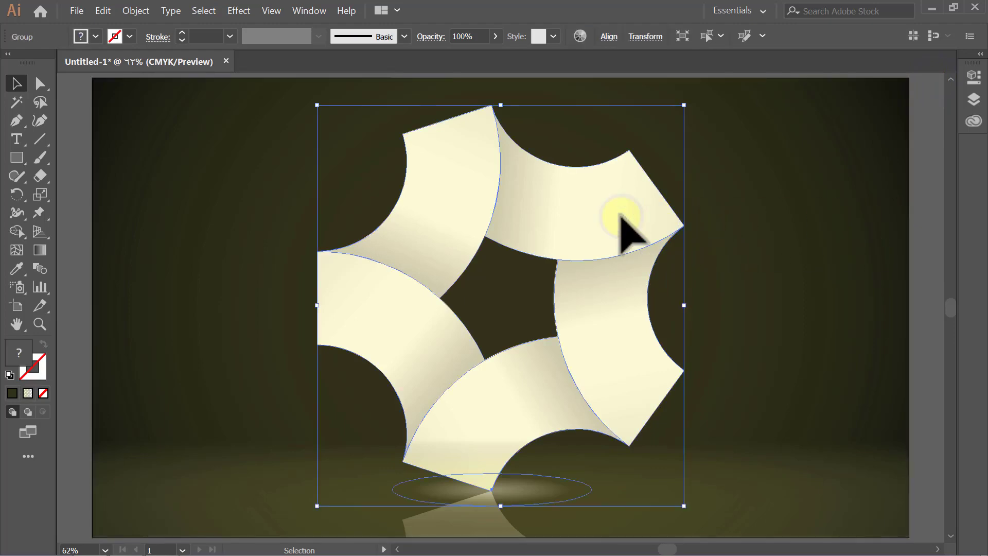
{"action": "key", "text": "ctrl+shift+bracketright"}
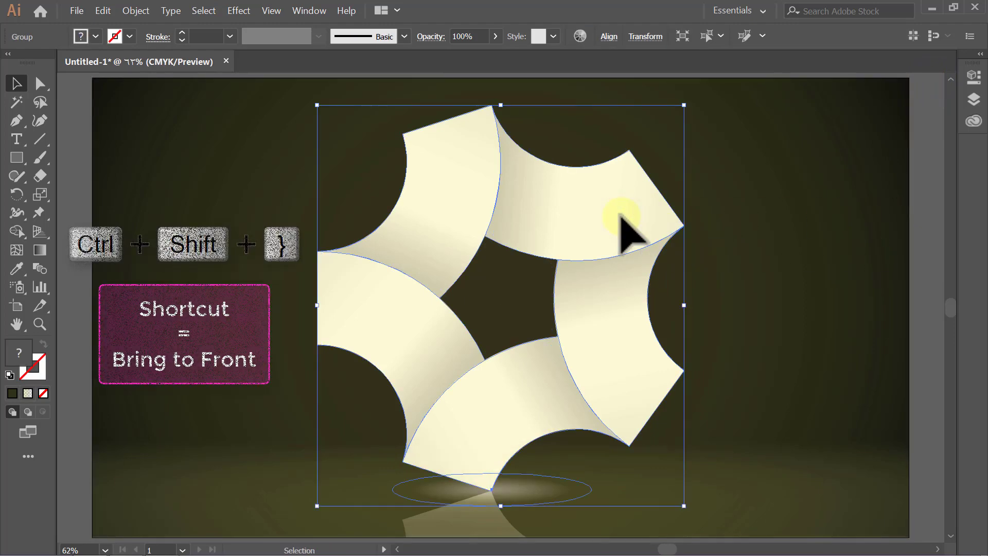
{"action": "left_click", "coordinate": [930, 163]}
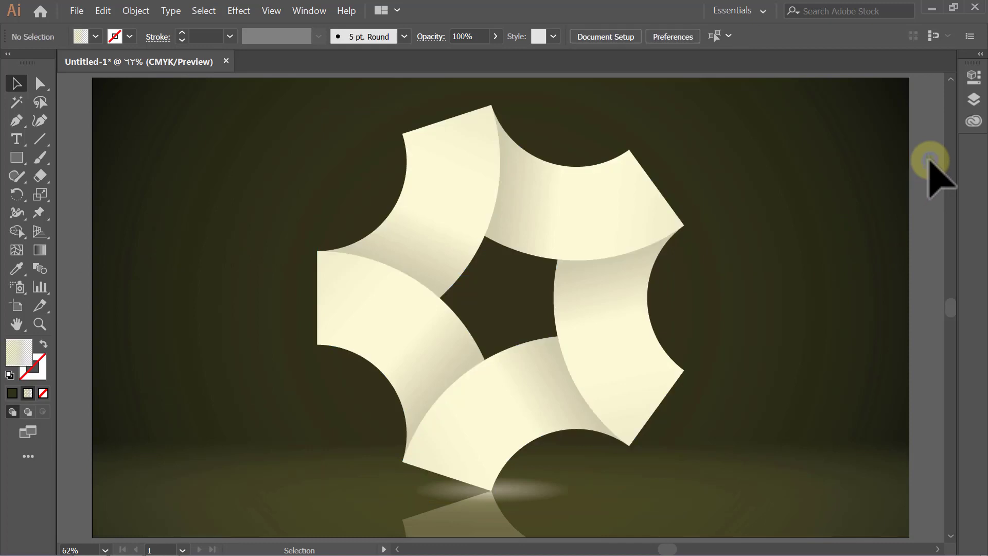
{"action": "left_click", "coordinate": [629, 195]}
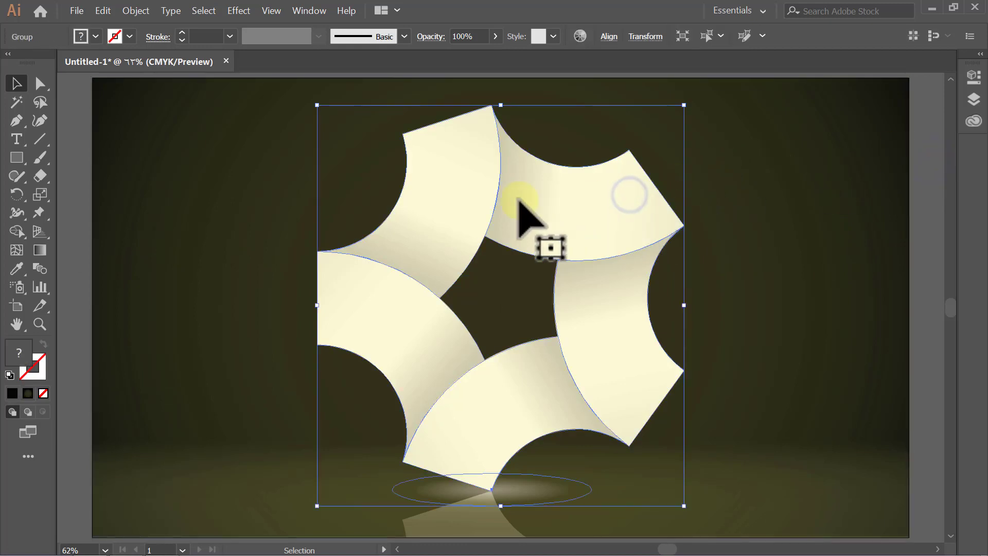
{"action": "left_click", "coordinate": [140, 16]}
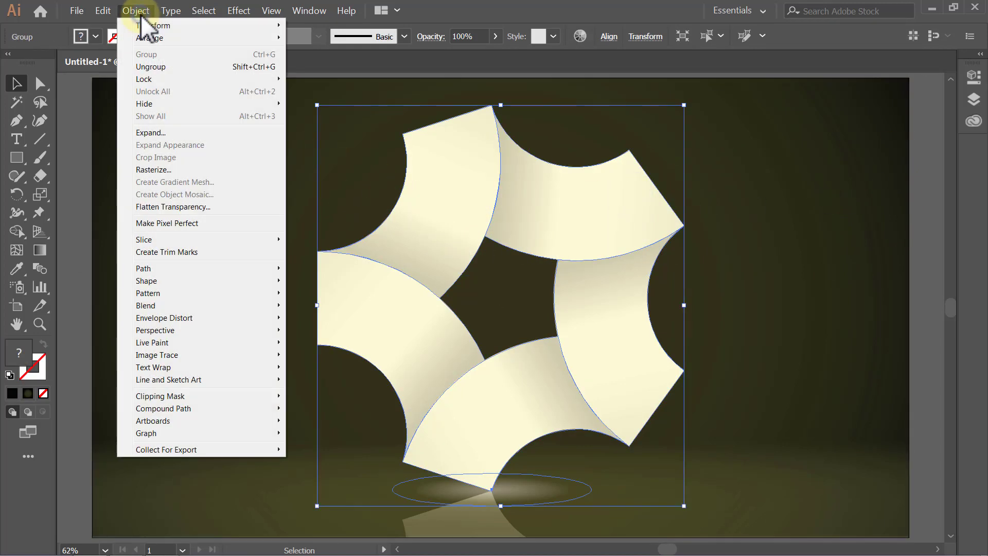
{"action": "left_click", "coordinate": [148, 67]}
{"action": "left_click", "coordinate": [74, 147]}
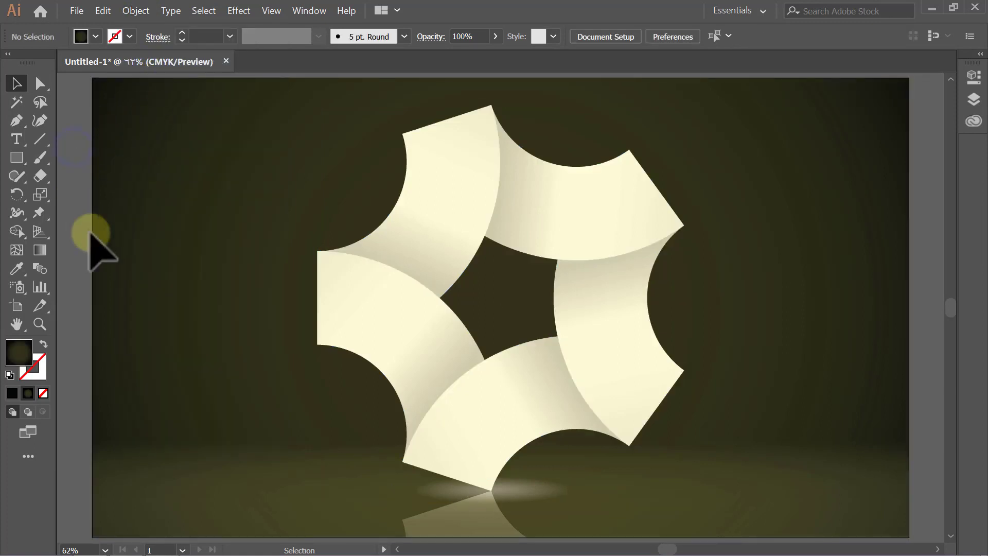
- Set the glow ellipse's radial gradient midpoint location to 40%
{"action": "left_click", "coordinate": [529, 497]}
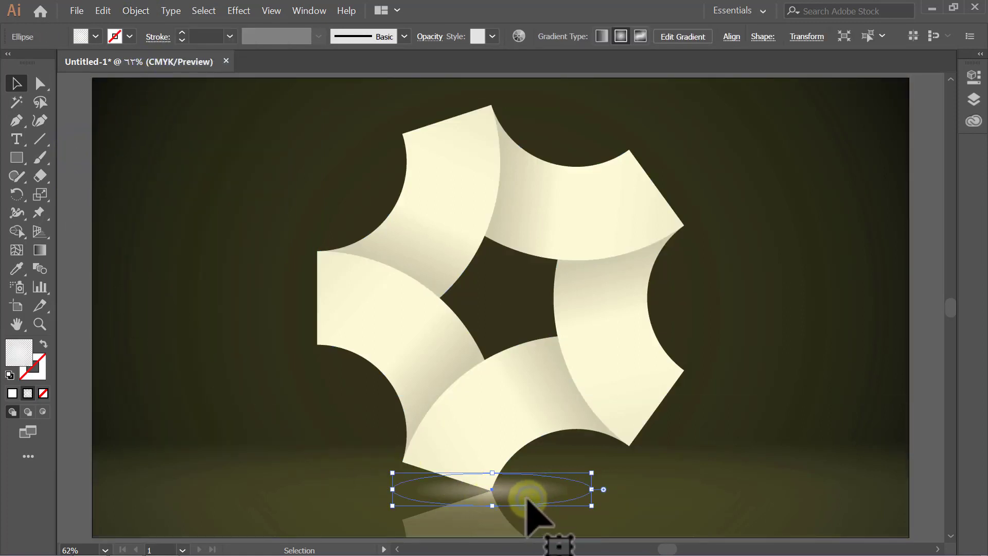
{"action": "double_click", "coordinate": [41, 252]}
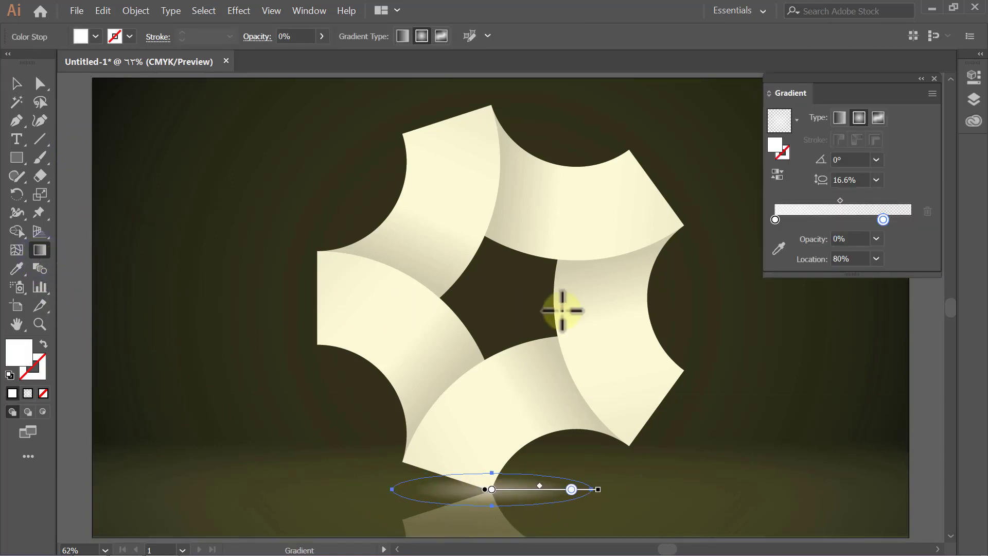
{"action": "left_click", "coordinate": [839, 201]}
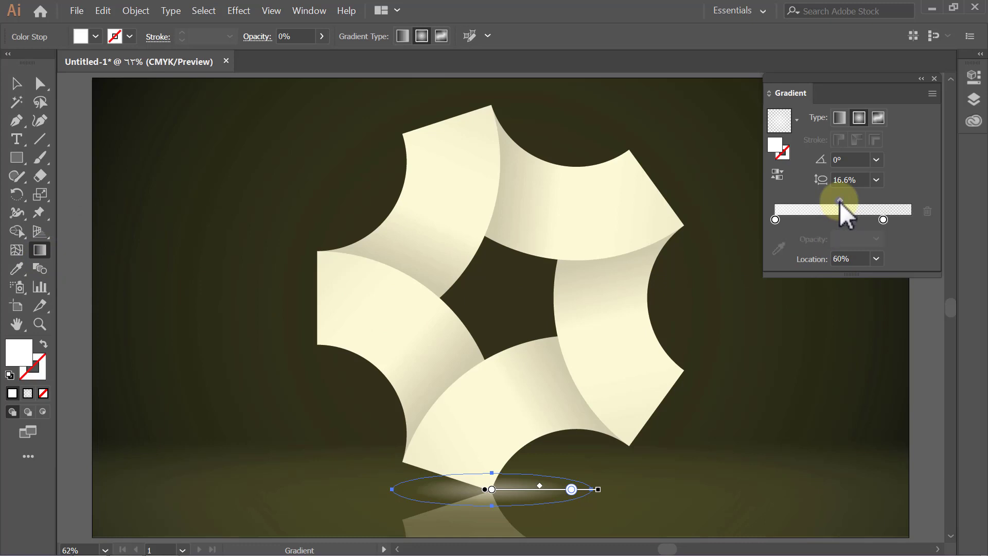
{"action": "left_click", "coordinate": [877, 260]}
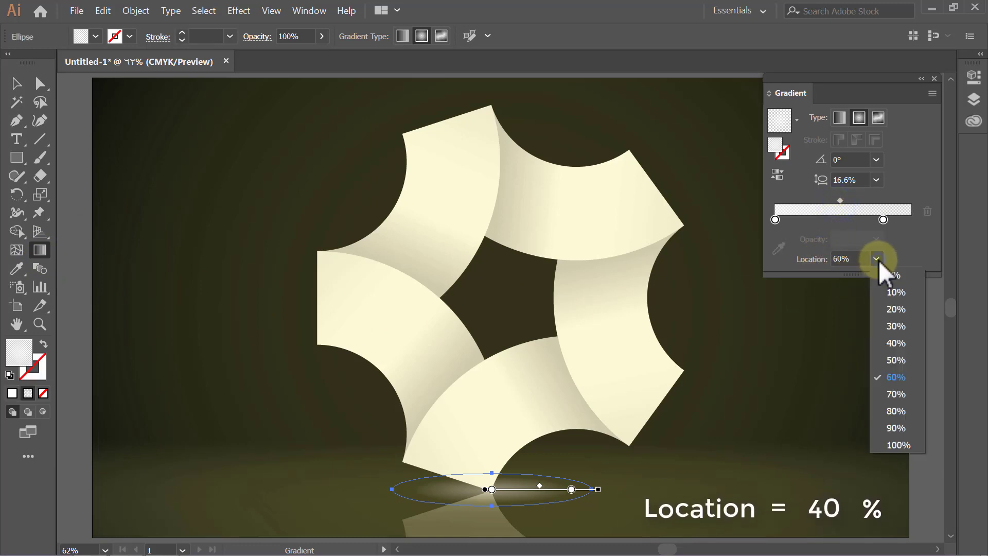
{"action": "left_click", "coordinate": [909, 343]}
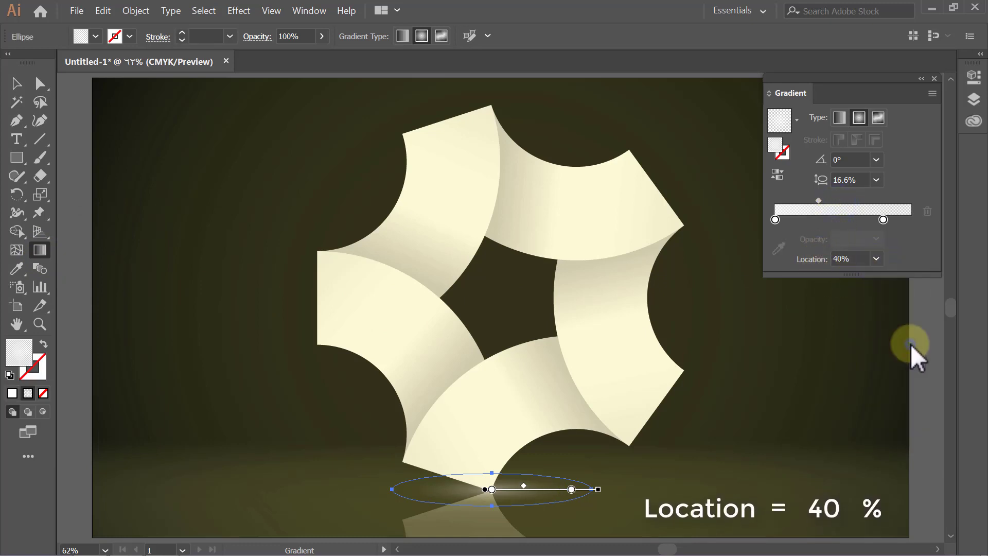
{"action": "key", "text": "v"}
{"action": "left_click", "coordinate": [922, 346]}
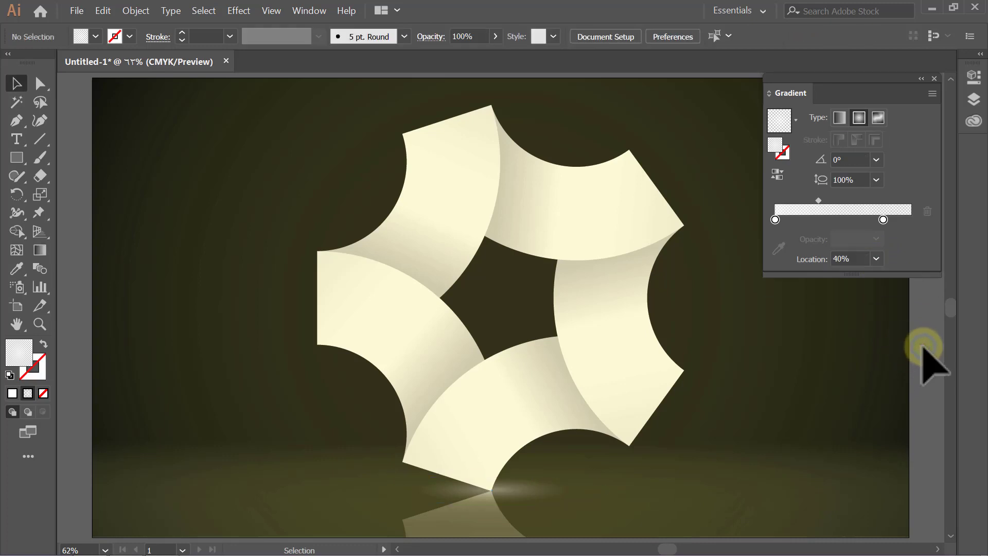
- Close the Gradient panel and view the finished artwork in Presentation Mode
{"action": "left_click", "coordinate": [934, 78]}
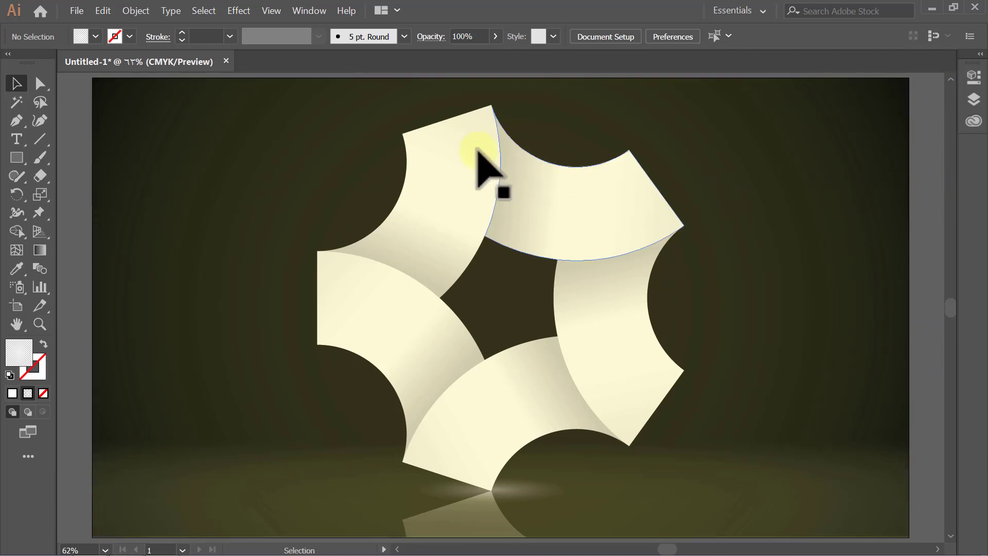
{"action": "left_click", "coordinate": [271, 11]}
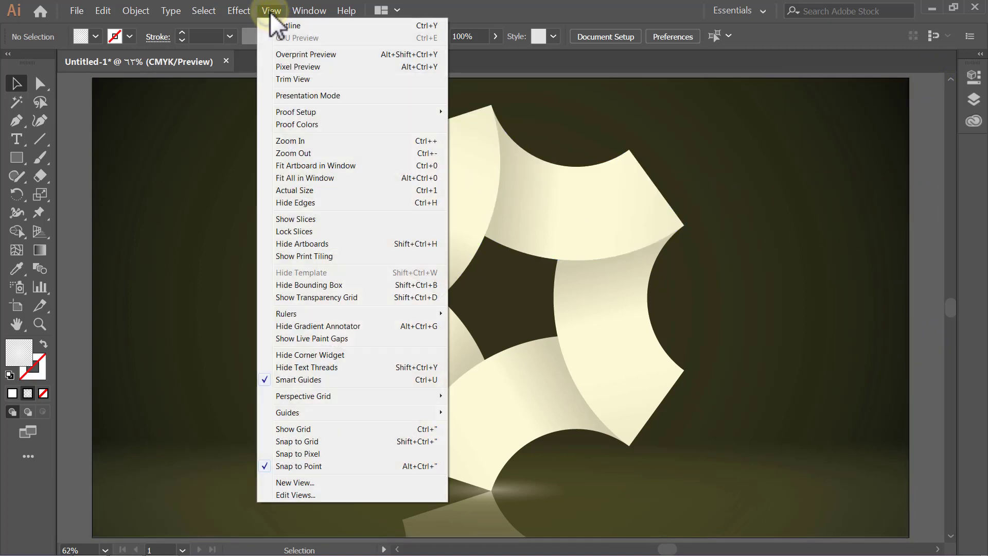
{"action": "left_click", "coordinate": [355, 95]}
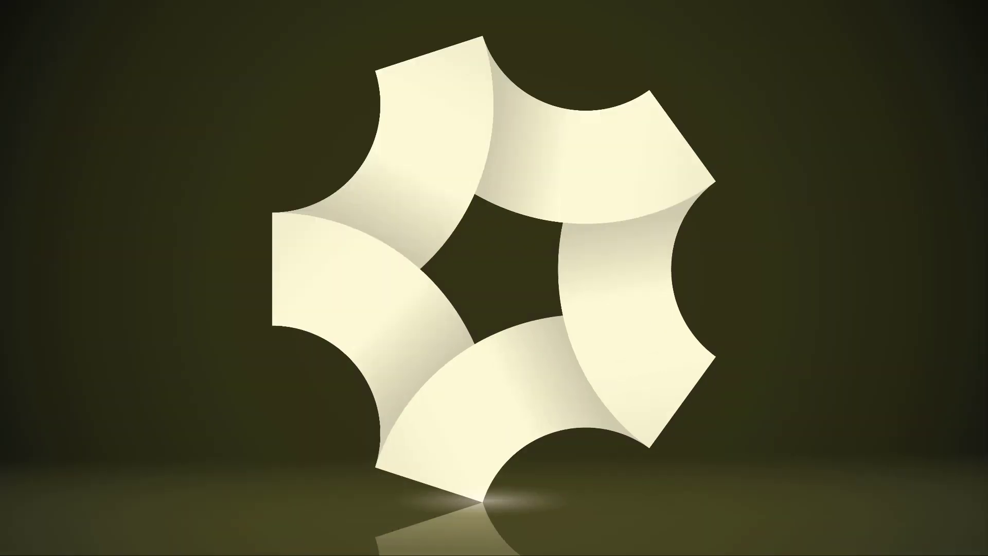